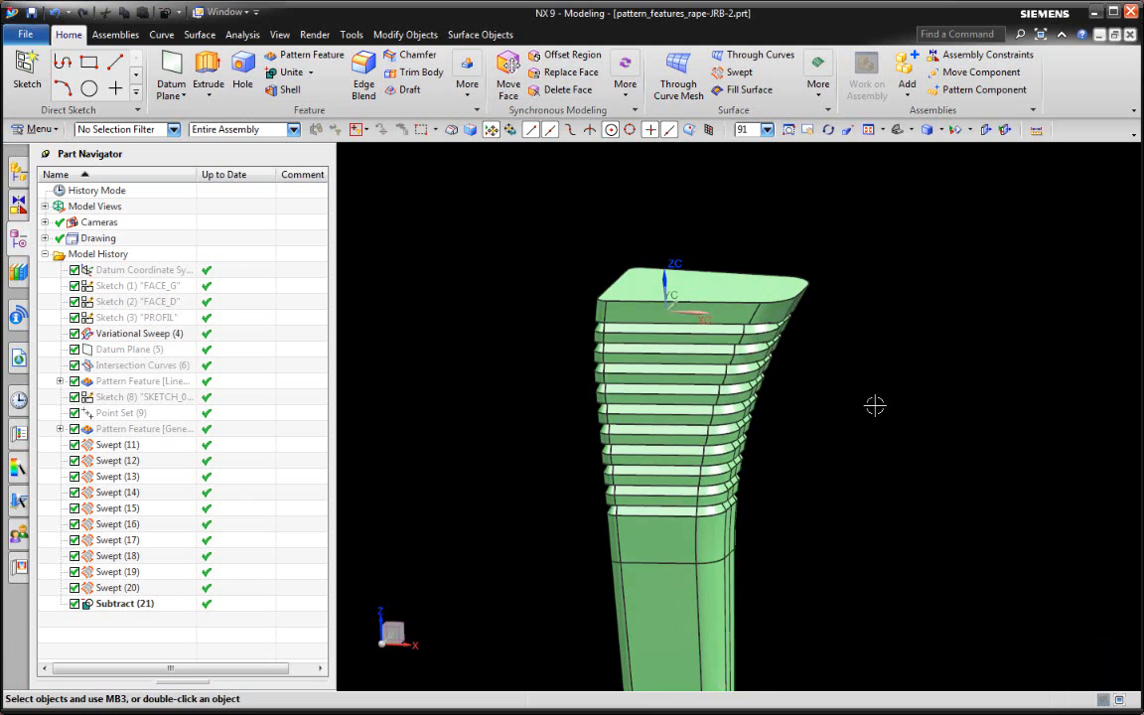
Step: Examine the grooved upper end of the handle model from several angles and zoom levels
scroll(874, 354, "down", 3)
scroll(883, 368, "up", 3)
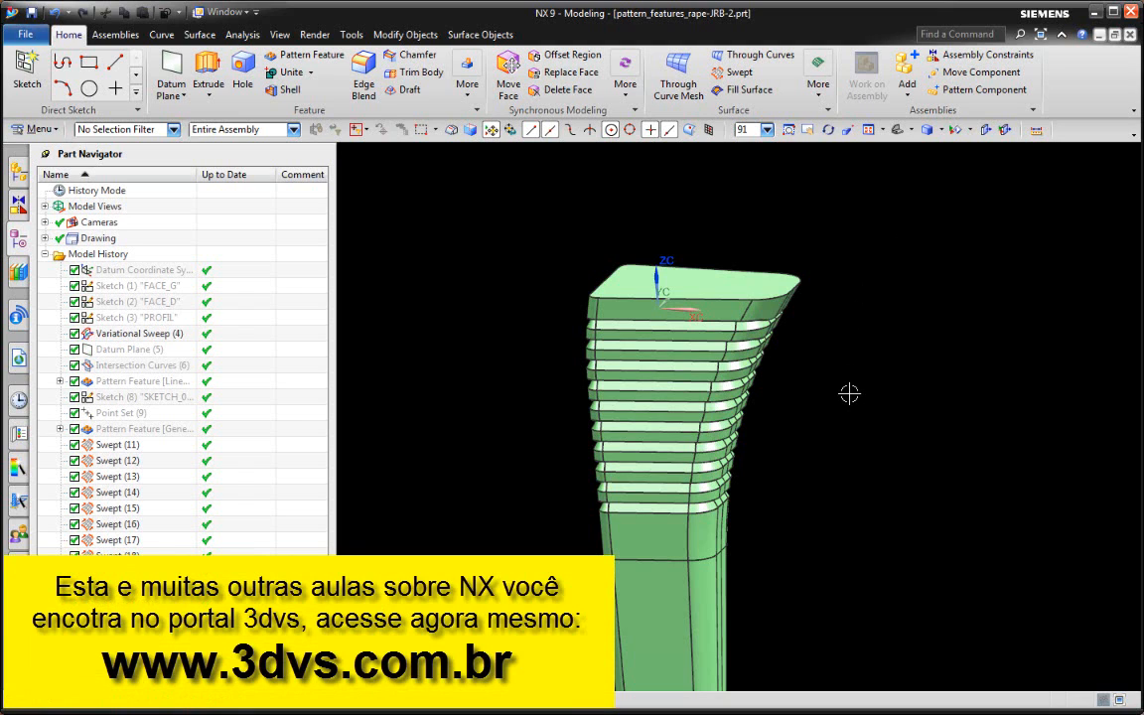
middle_click_drag(849, 394, 832, 372)
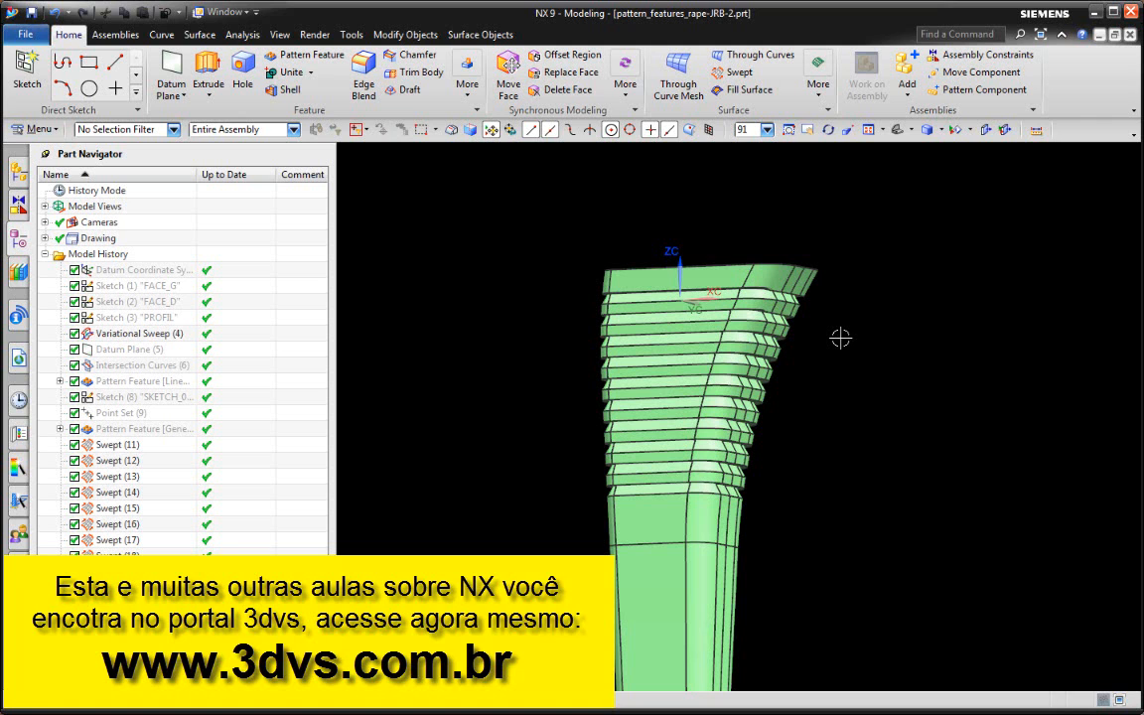
left_click(645, 615)
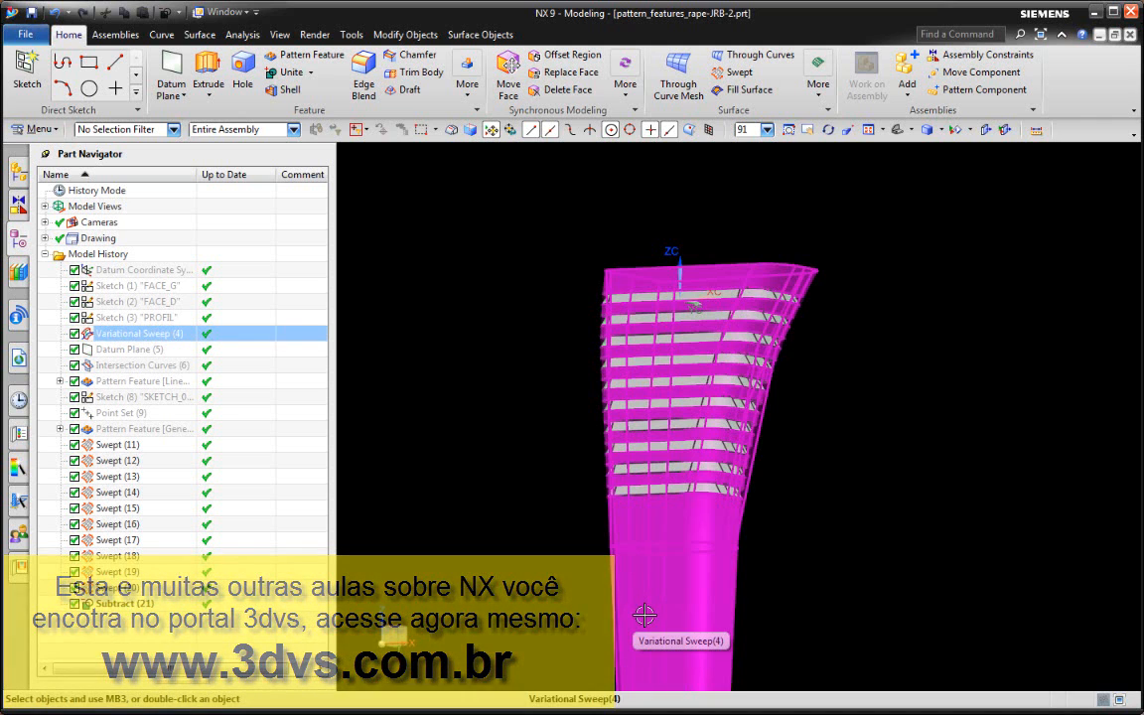
left_click(768, 497)
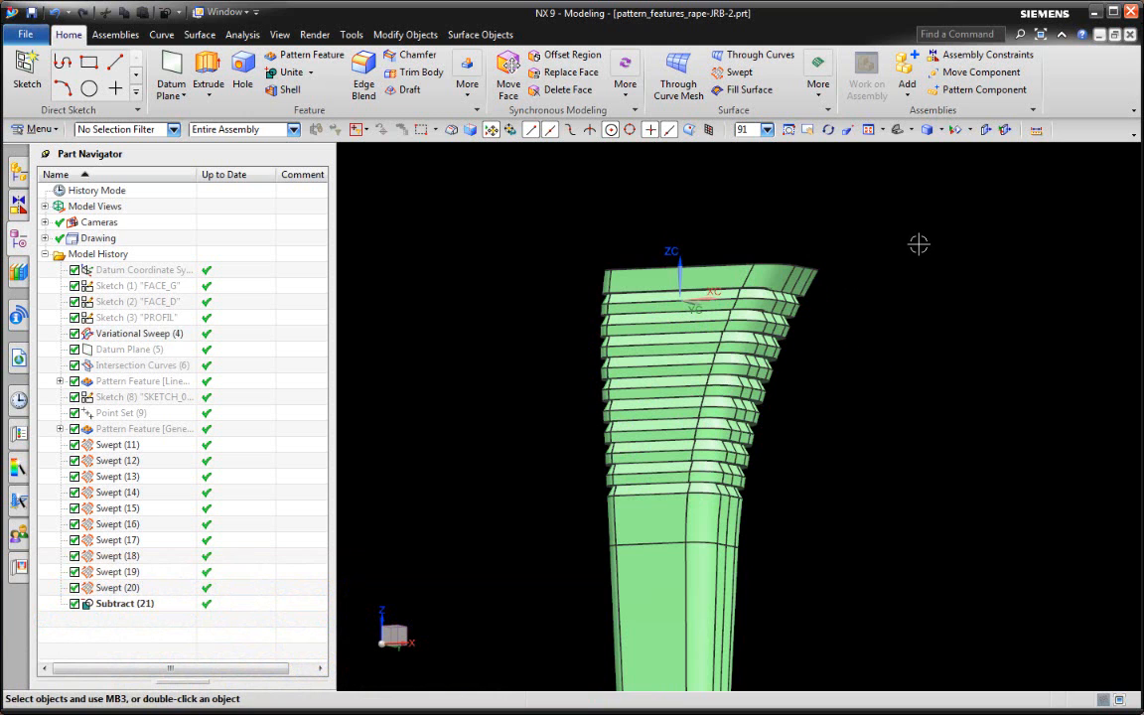
middle_click_drag(917, 245, 950, 237)
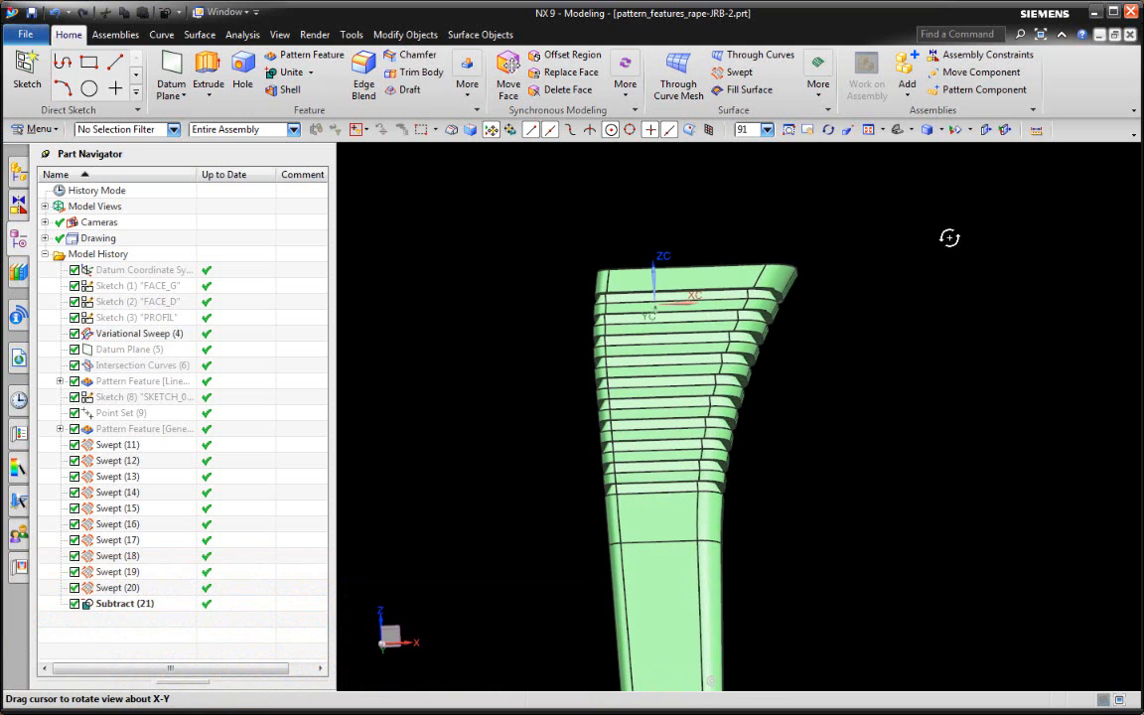
scroll(607, 312, "up", 5)
scroll(516, 312, "down", 2)
mouse_move(832, 289)
middle_mouse_down()
mouse_move(848, 299)
mouse_move(837, 300)
mouse_move(830, 233)
mouse_move(807, 242)
mouse_move(850, 296)
mouse_move(829, 327)
mouse_move(842, 296)
mouse_move(817, 299)
mouse_move(834, 310)
middle_mouse_up()
middle_click_drag(989, 312, 988, 281)
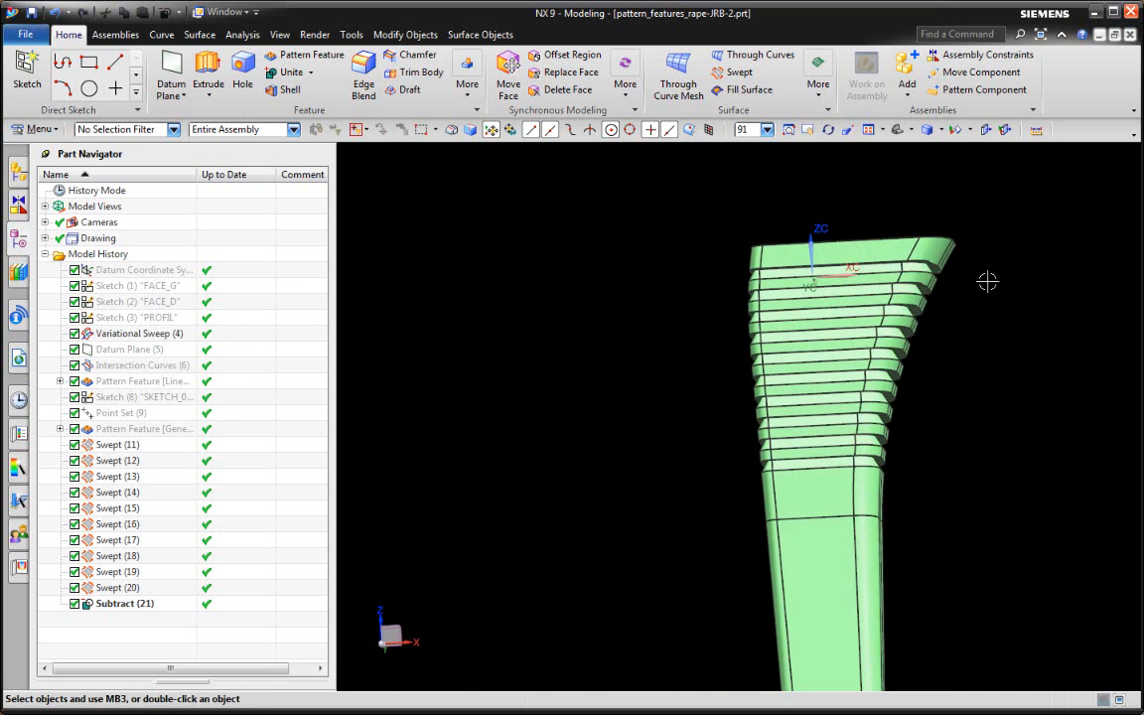
scroll(987, 282, "up", 2)
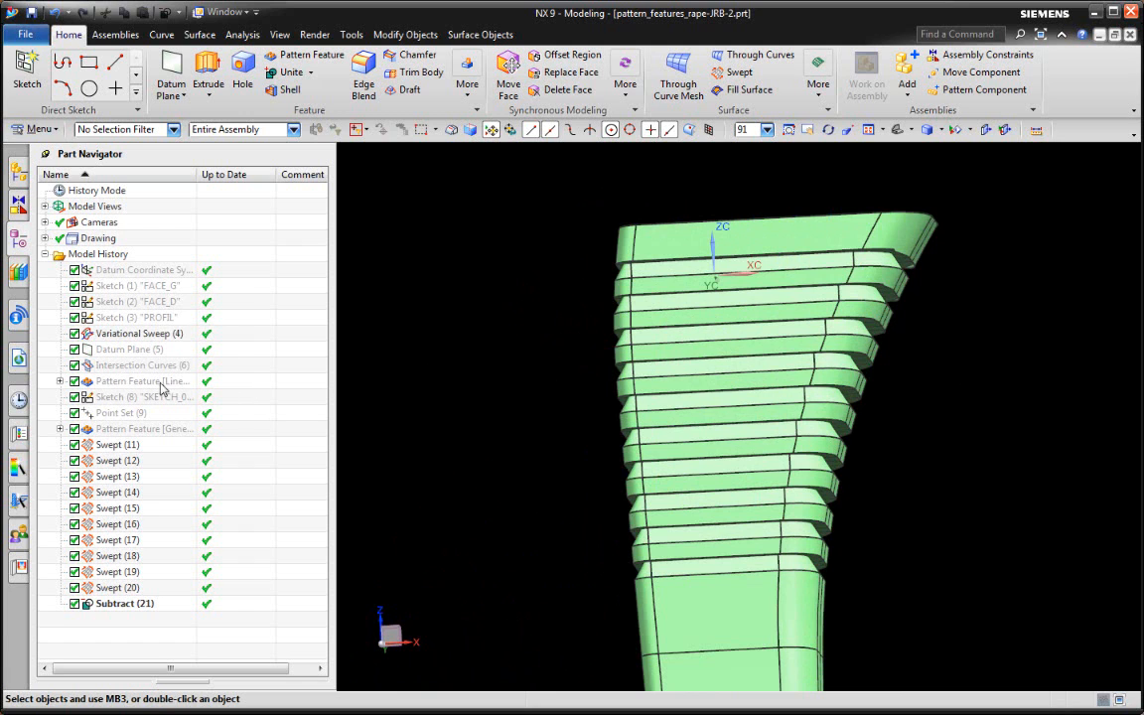
Step: Inspect the Variational Sweep, Datum Plane, Intersection Curves, linear Pattern Feature and Sketch (8) by highlighting each in the model history
left_click(159, 382)
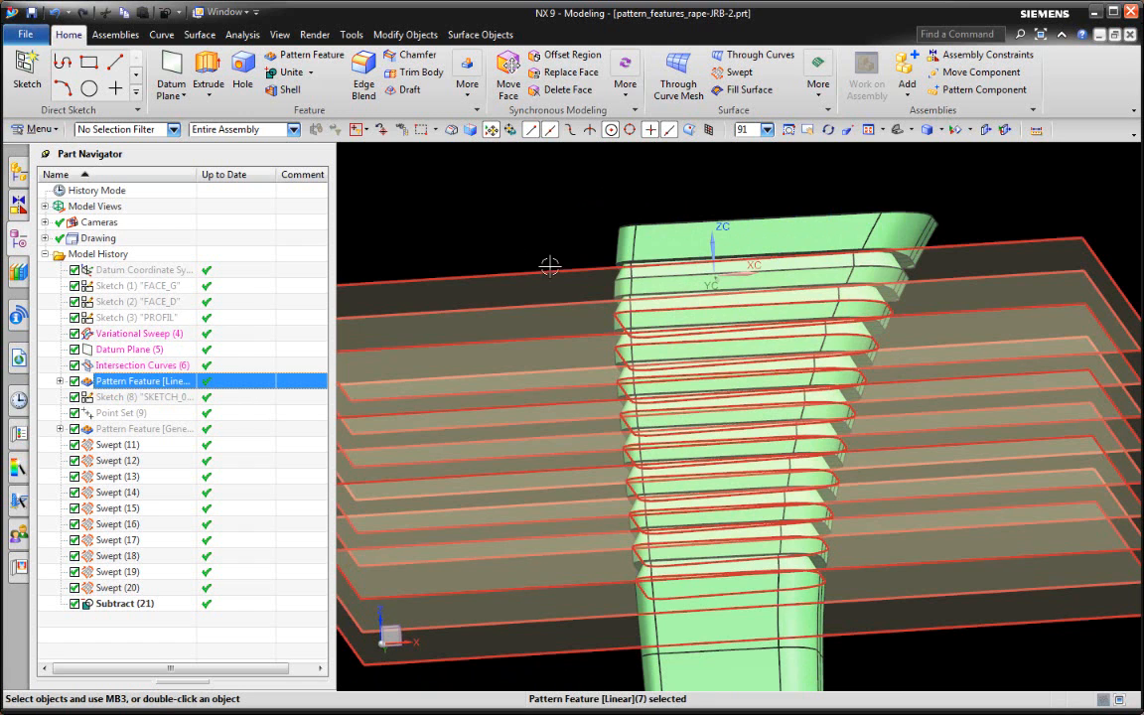
scroll(735, 232, "down", 4)
middle_click_drag(741, 242, 759, 271)
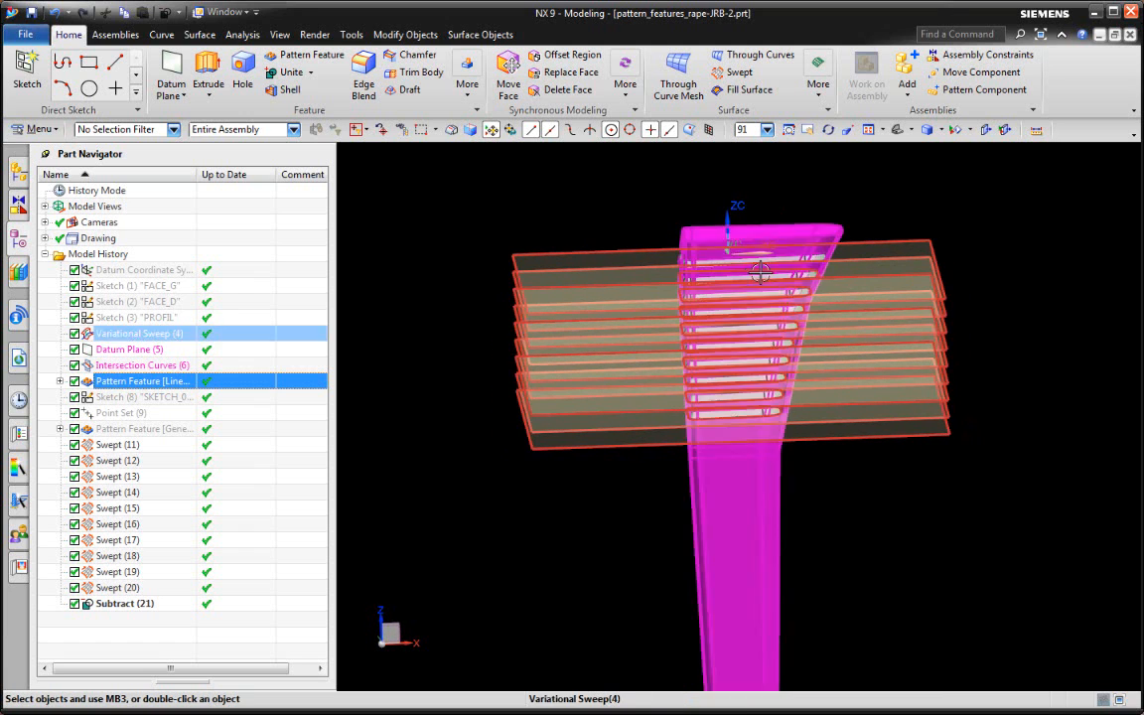
left_click(123, 335)
left_click(131, 350)
left_click(131, 366)
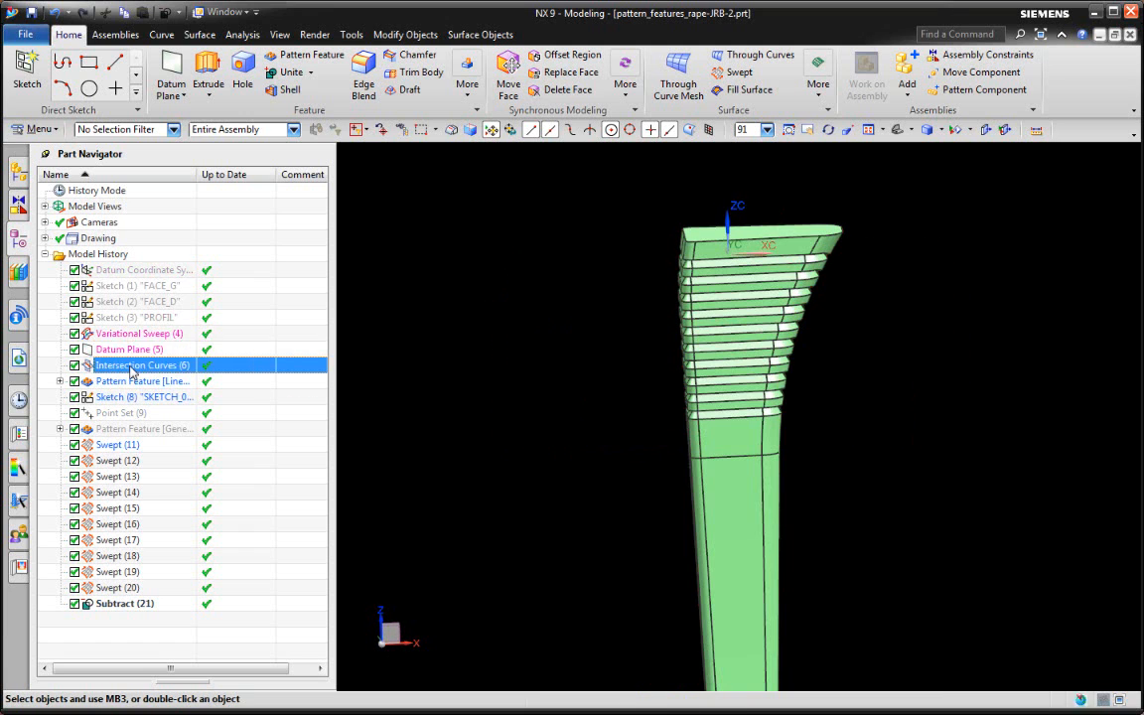
left_click(130, 334)
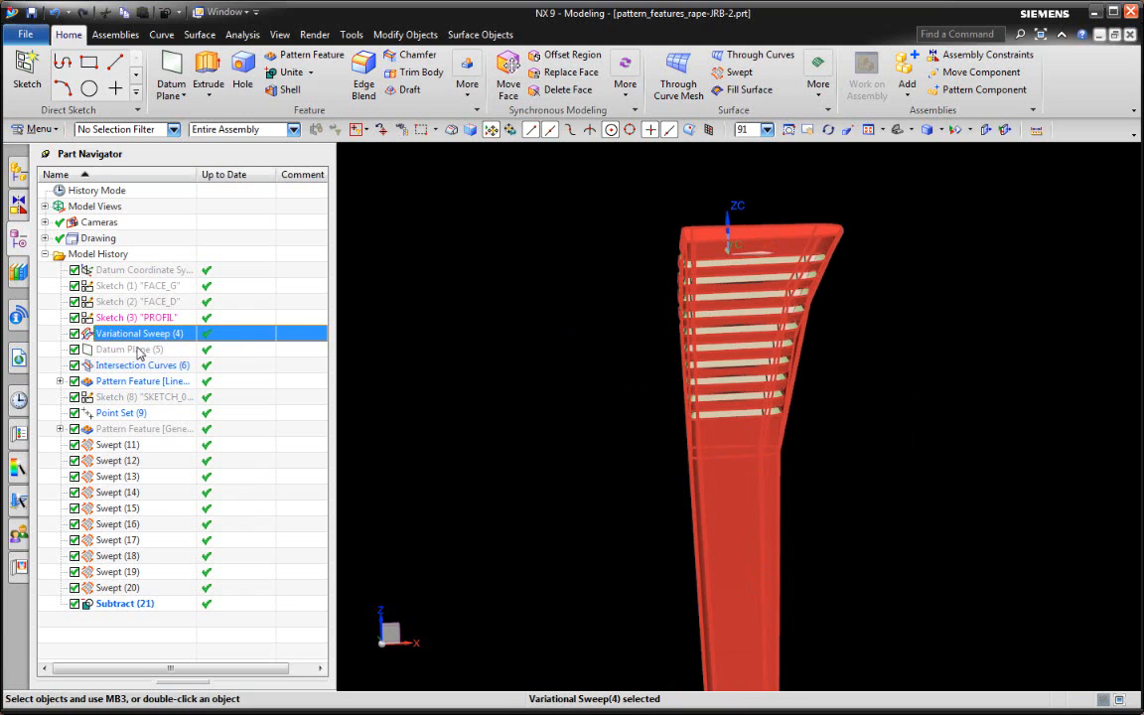
left_click(137, 351)
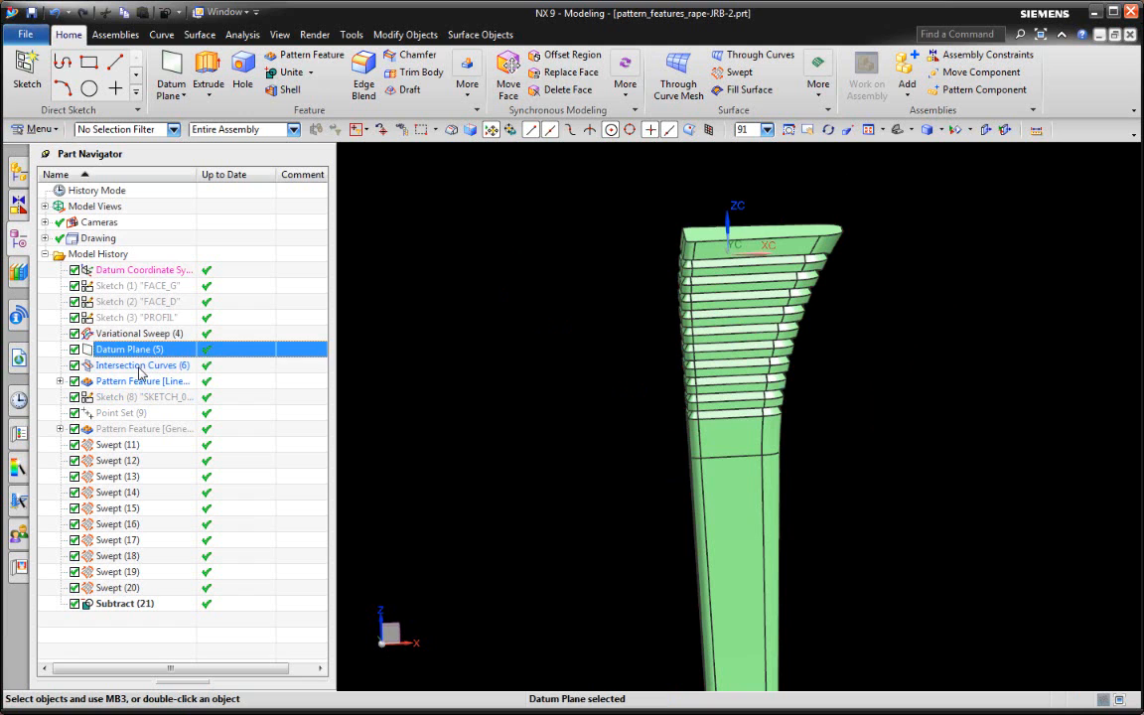
left_click(169, 367)
left_click(149, 382)
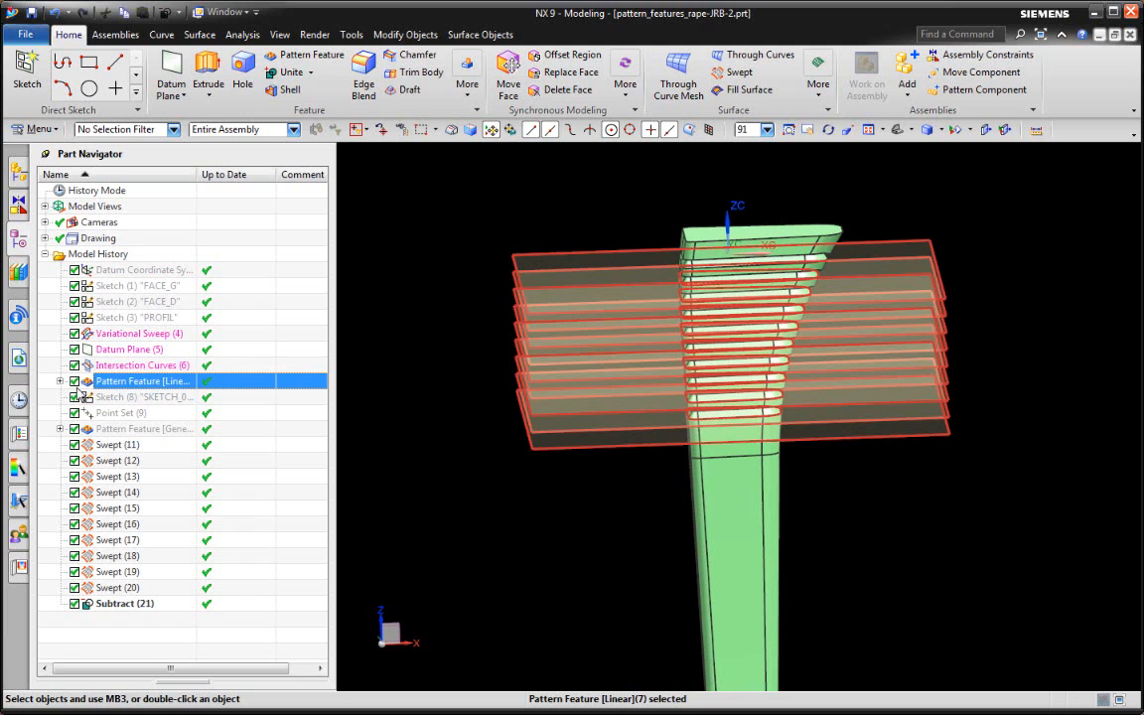
left_click(144, 398)
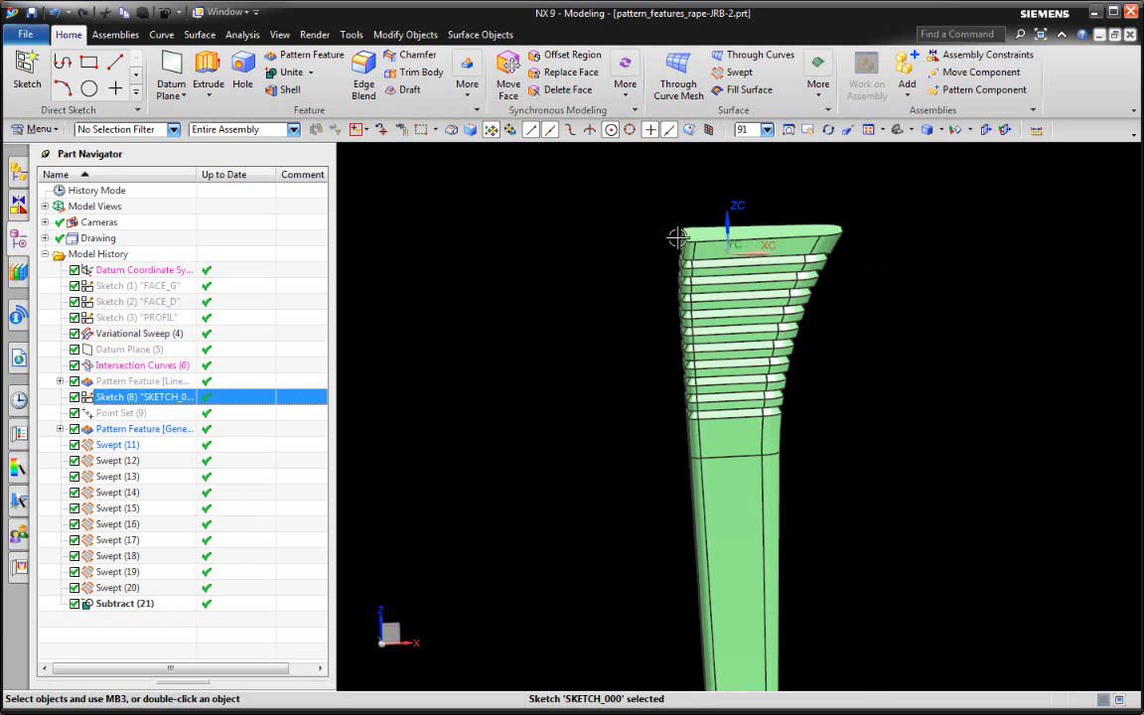
Step: Highlight Point Set (9) and examine its points along the grooves in wireframe display
scroll(676, 238, "up", 2)
left_click(119, 413)
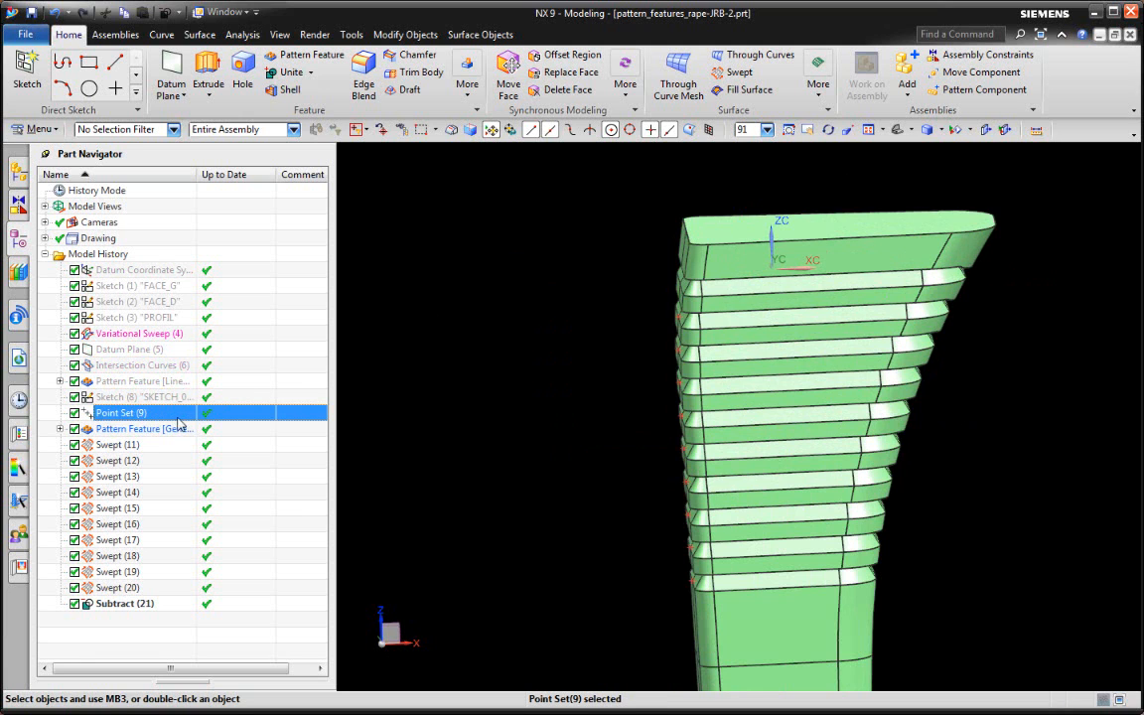
middle_click_drag(580, 286, 616, 276)
right_click_drag(614, 274, 654, 289)
scroll(658, 282, "up", 3)
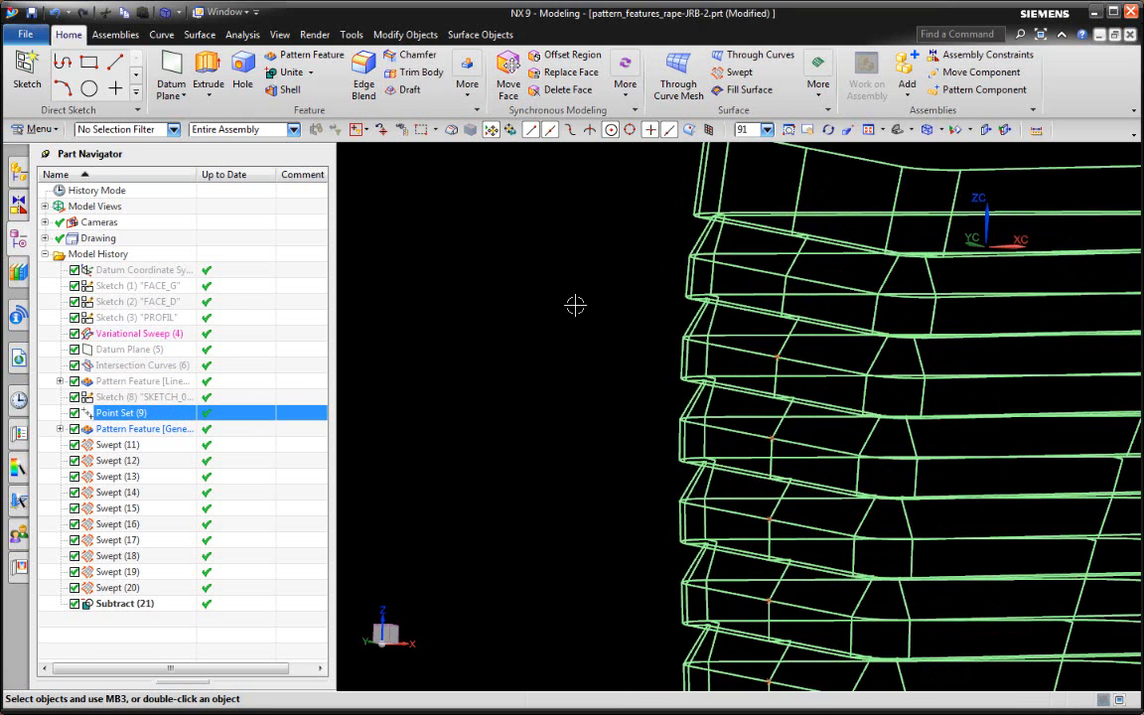
mouse_move(575, 305)
middle_mouse_down()
mouse_move(564, 294)
mouse_move(675, 275)
mouse_move(672, 263)
middle_mouse_up()
Step: Show the triangular groove profile of Sketch (8) and return the model to shaded display
right_click(149, 396)
left_click(181, 375)
scroll(660, 290, "up", 3)
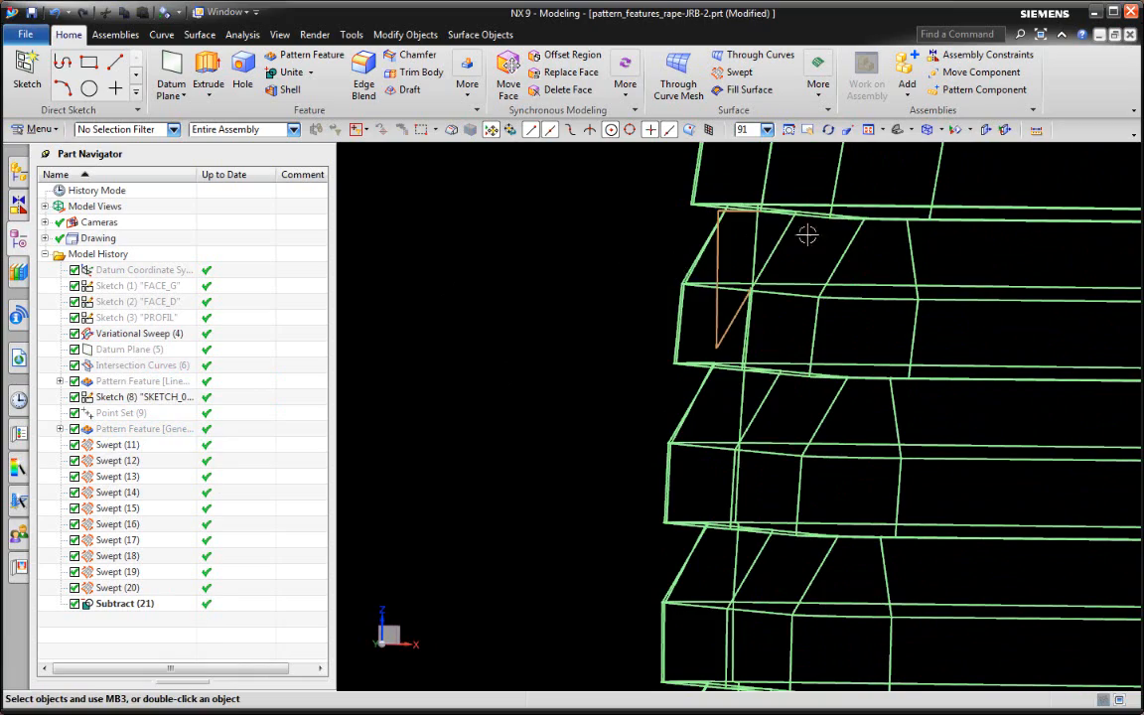
middle_click_drag(597, 272, 790, 243)
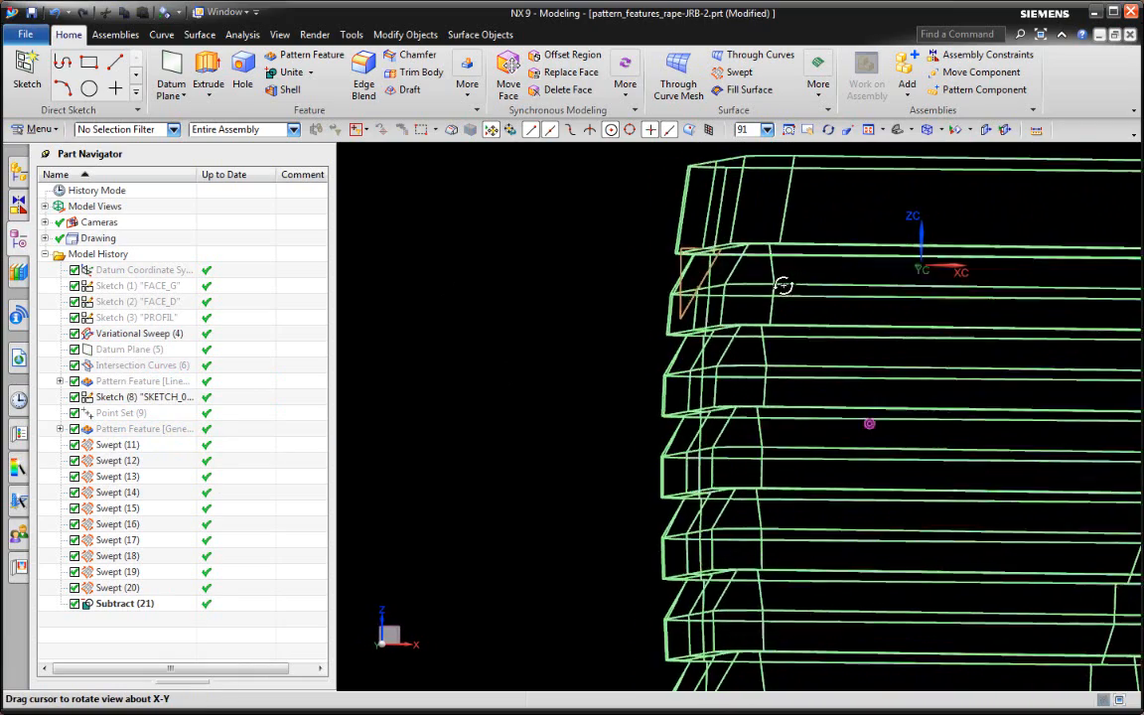
left_click(680, 261)
right_click_drag(553, 427, 572, 237)
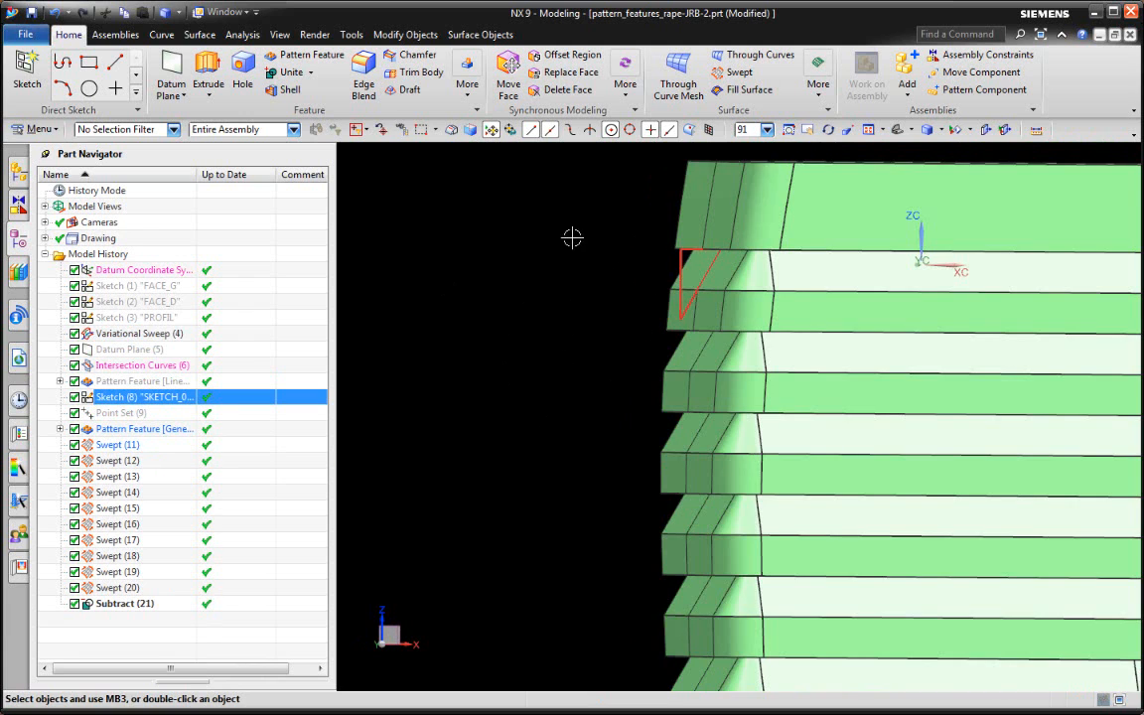
Step: Inspect how Sketch (8) is repeated on Point Set (9) by the general Pattern Feature and its instances
scroll(592, 272, "down", 3)
left_click(125, 415)
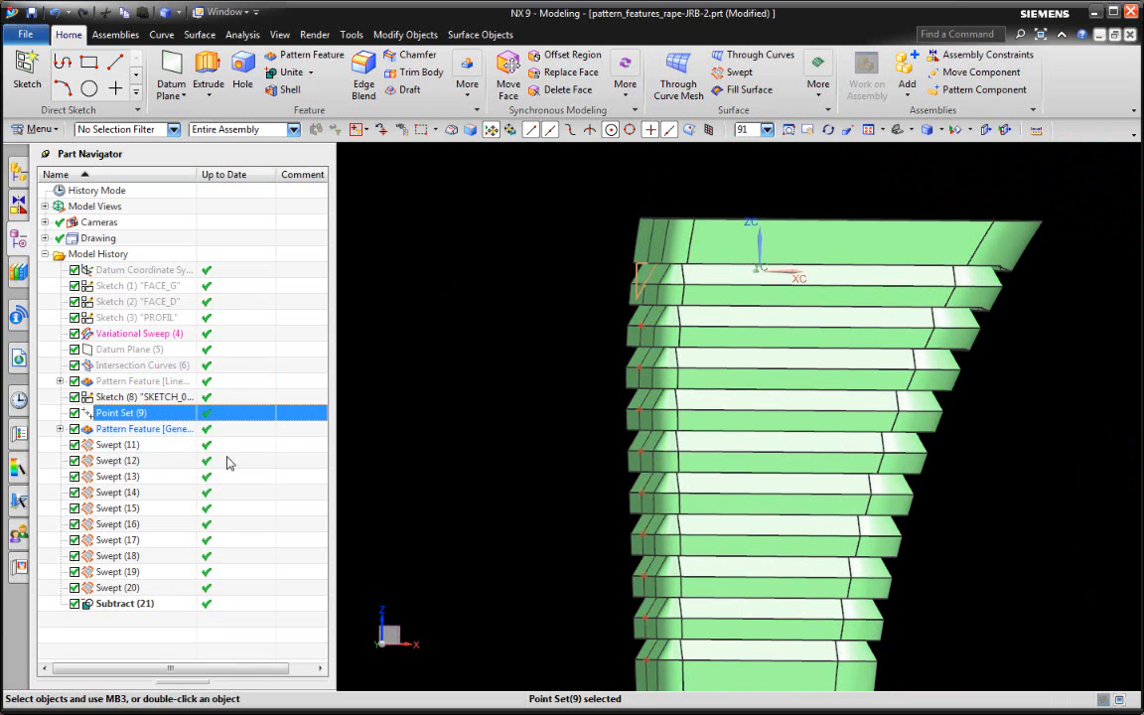
left_click(137, 430)
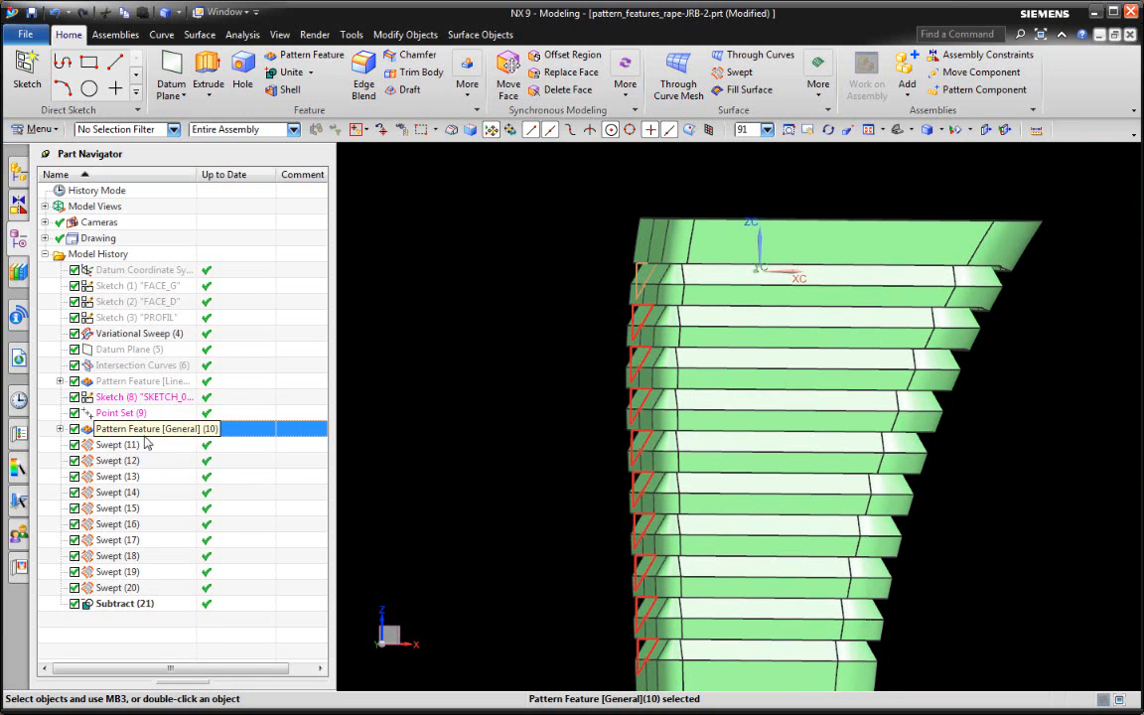
left_click(60, 429)
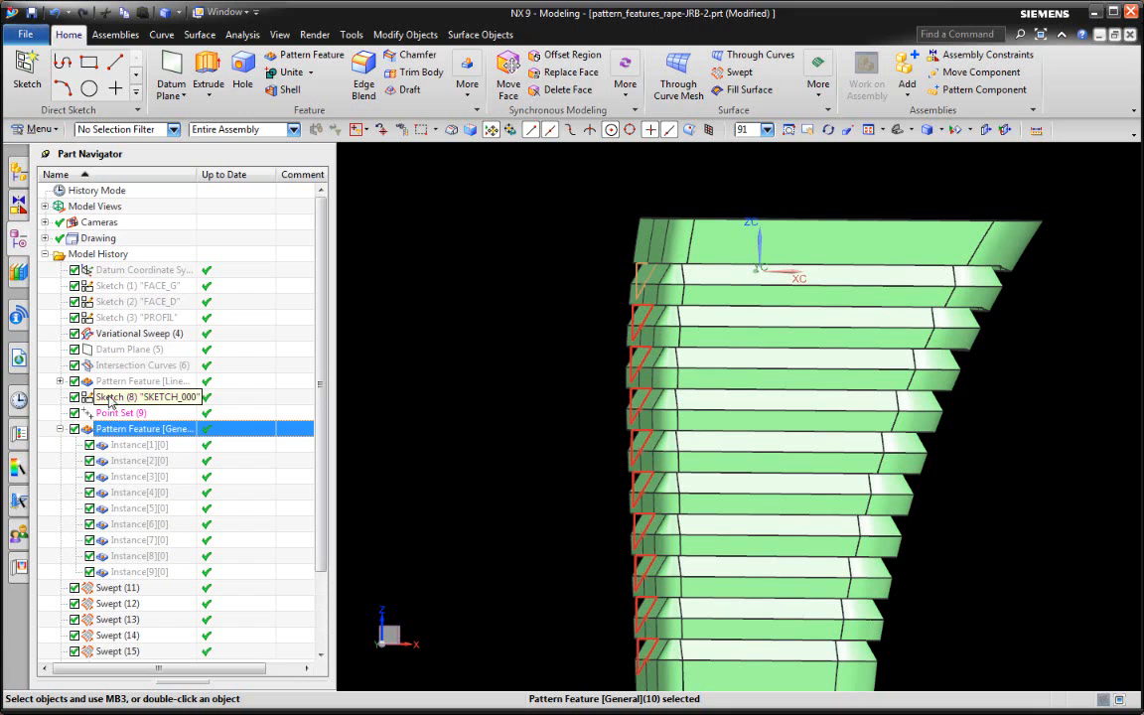
left_click(114, 398)
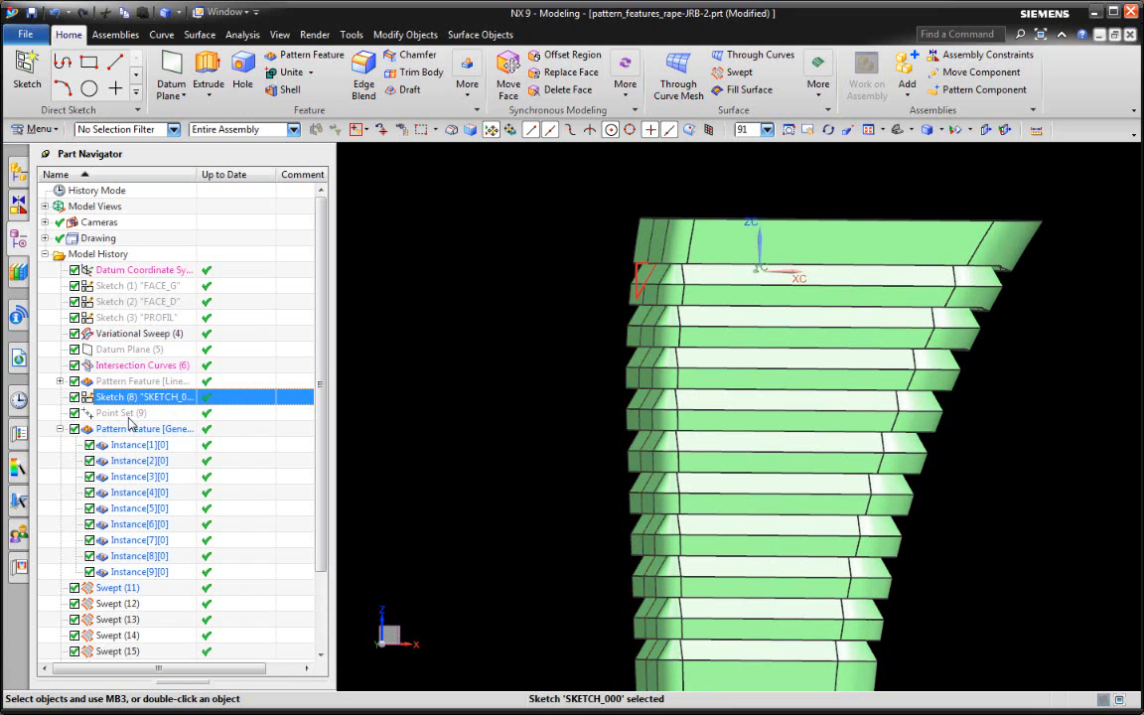
left_click(130, 428)
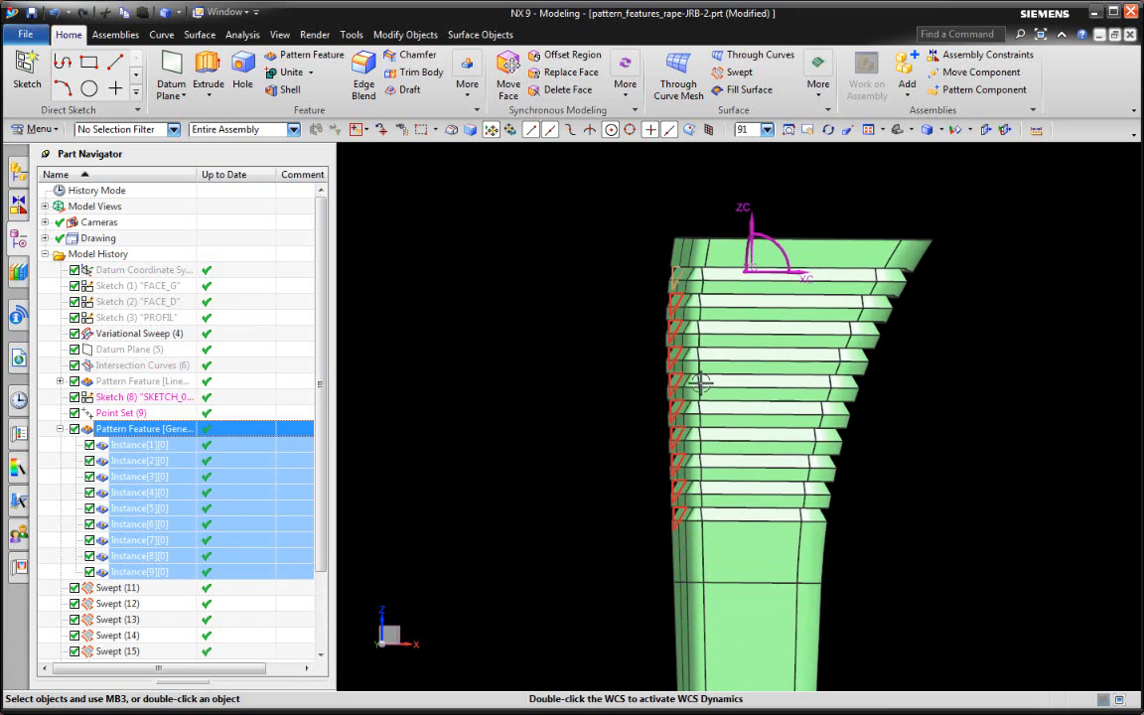
left_click(59, 429)
Step: Highlight the groove-cutting bodies one after another, from Swept (11) through Swept (20)
left_click(117, 444)
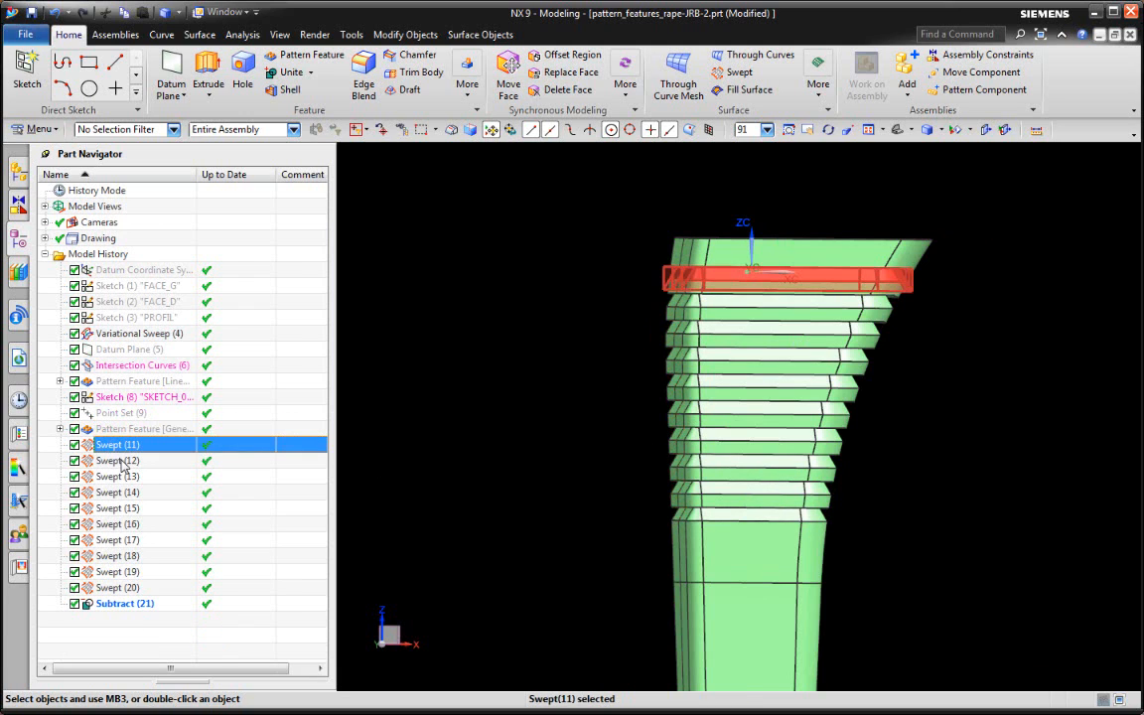
left_click(117, 461)
left_click(117, 477)
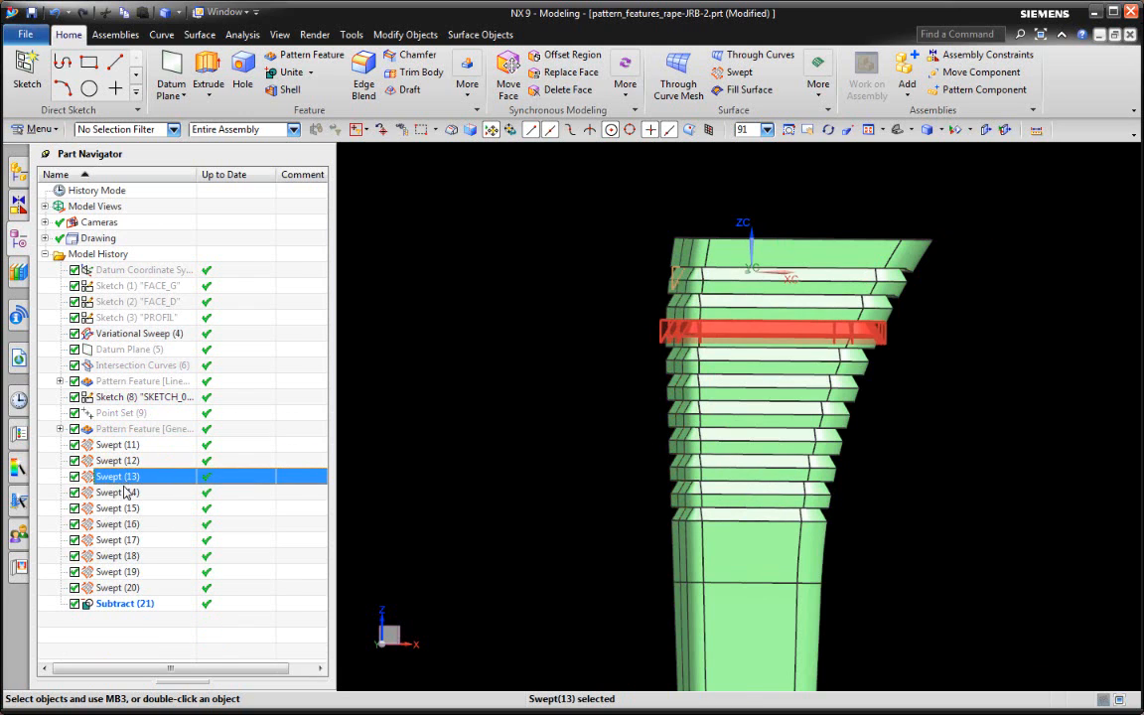
left_click(119, 493)
left_click(134, 508)
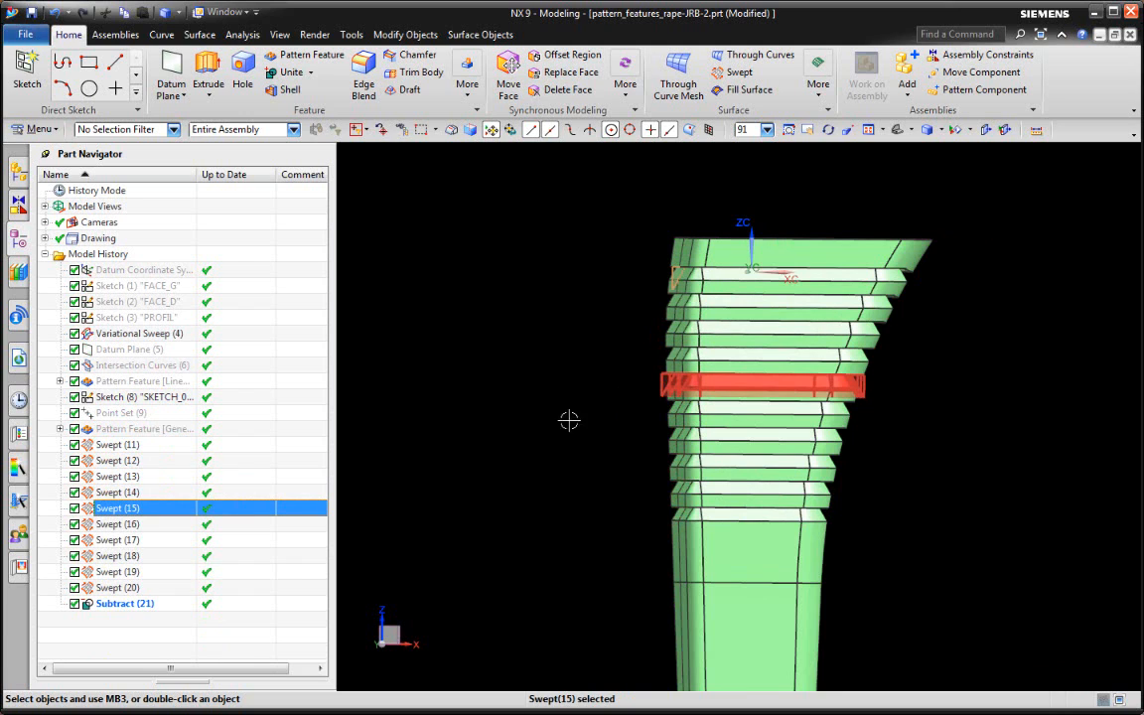
left_click(136, 528)
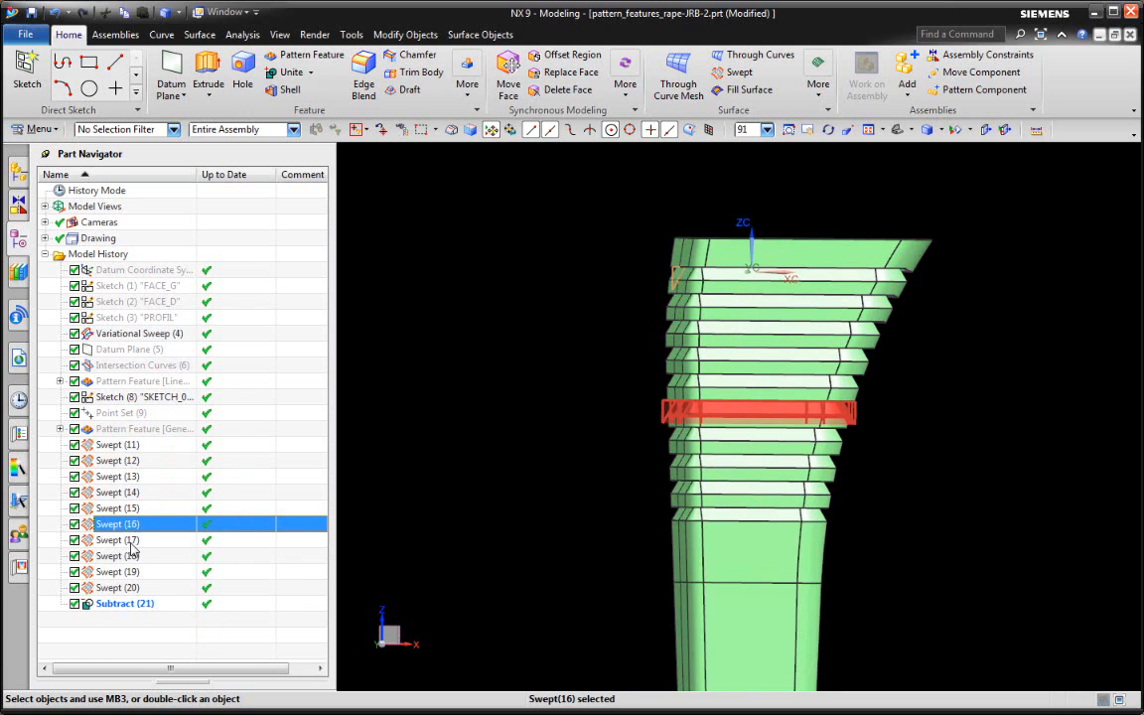
left_click(129, 541)
left_click(125, 556)
left_click(126, 572)
left_click(135, 588)
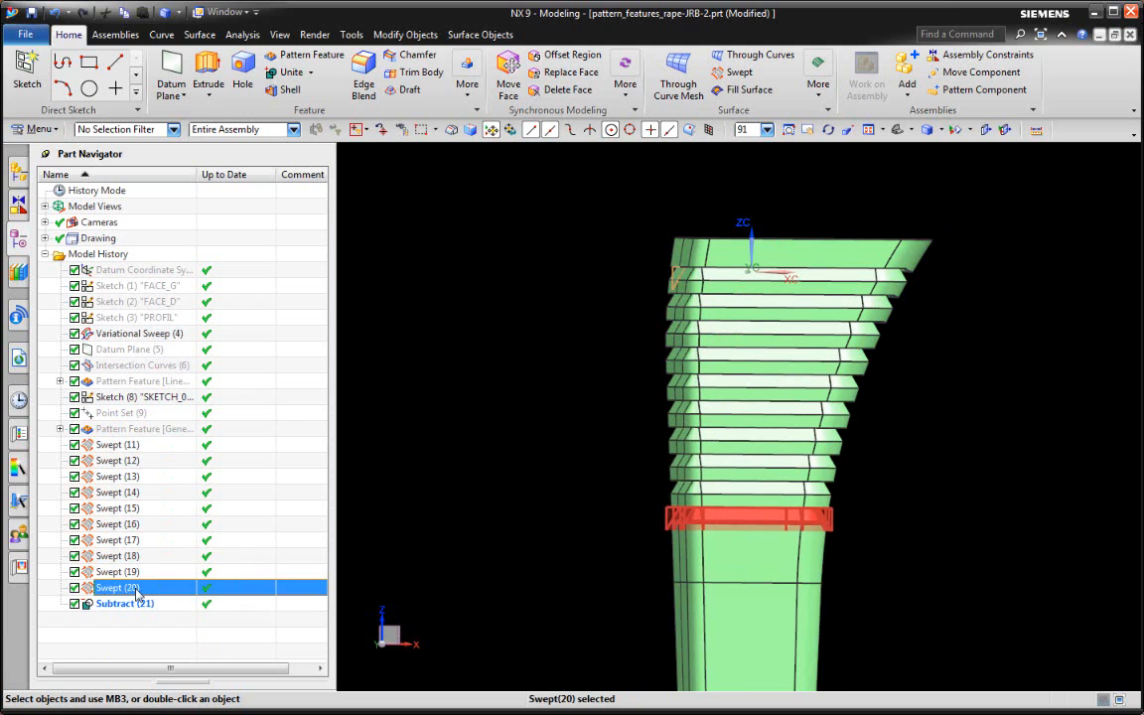
Step: Suppress the lowest groove body, Swept (20), and restore it
left_click(74, 588)
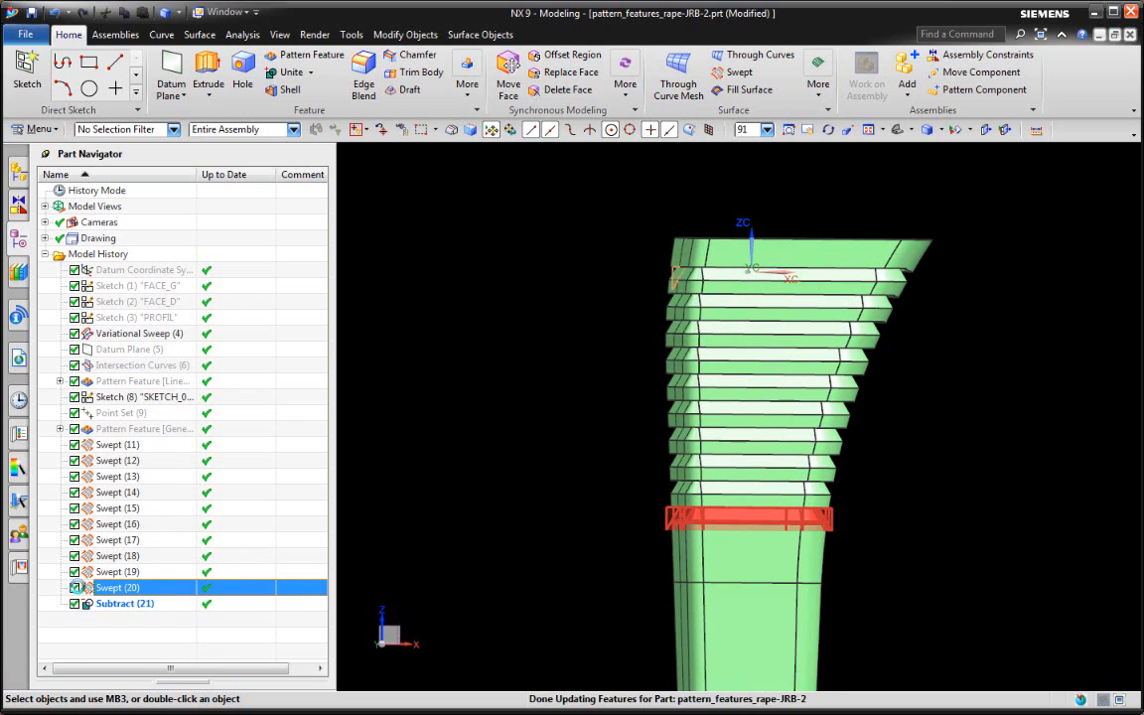
left_click(75, 588)
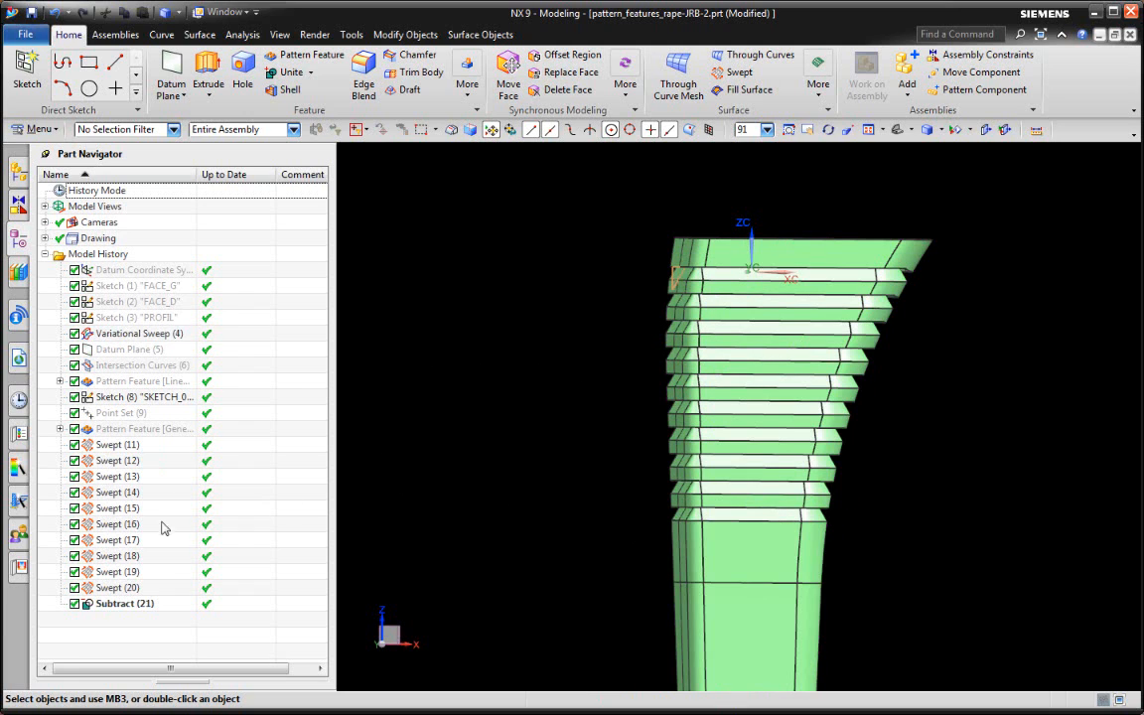
Step: Compare the Swept (17) body with the patterned triangular profiles of Pattern Feature [General] (10)
left_click(124, 540)
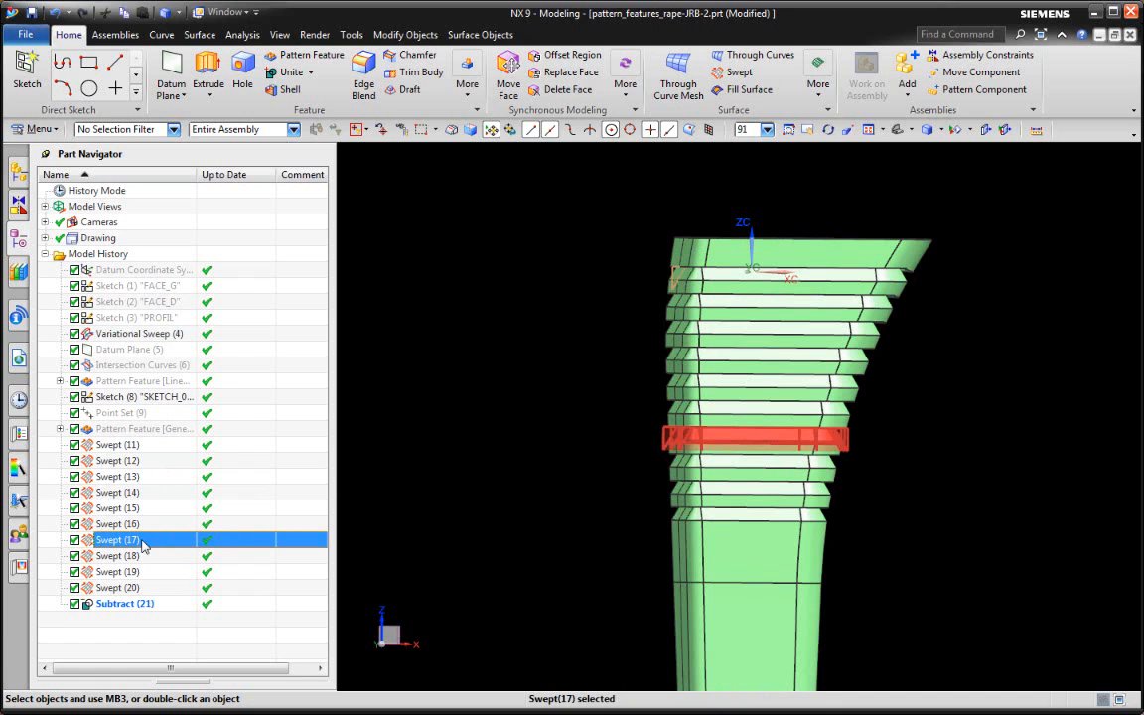
scroll(587, 398, "up", 5)
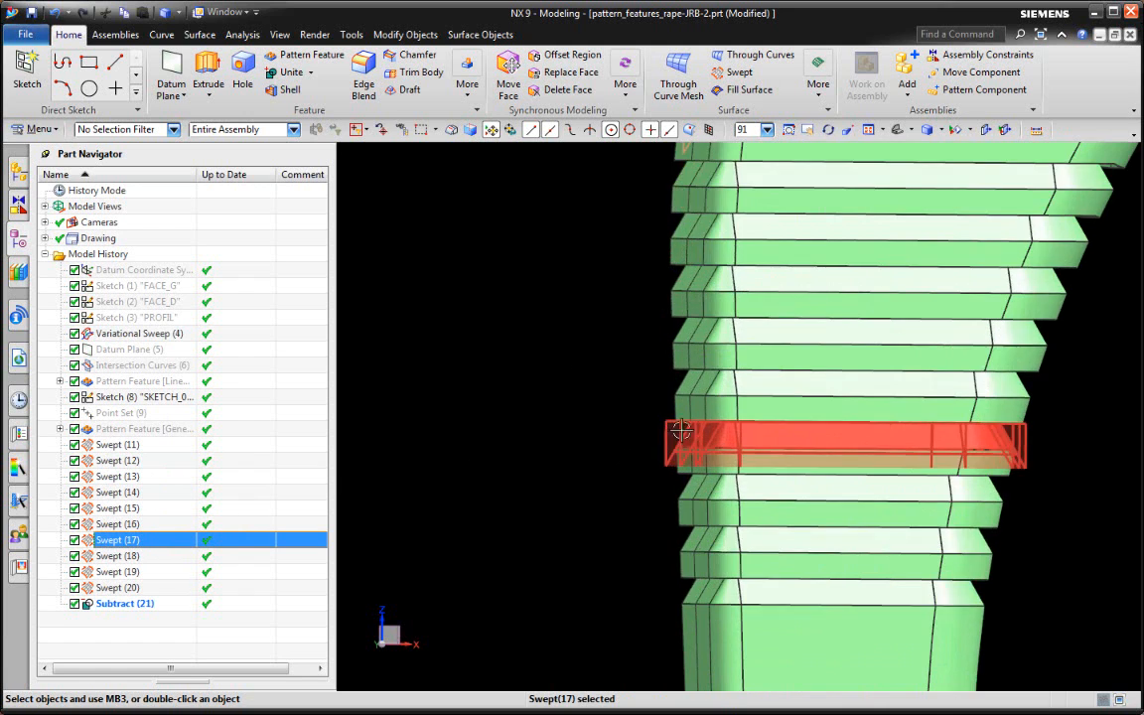
left_click(120, 432)
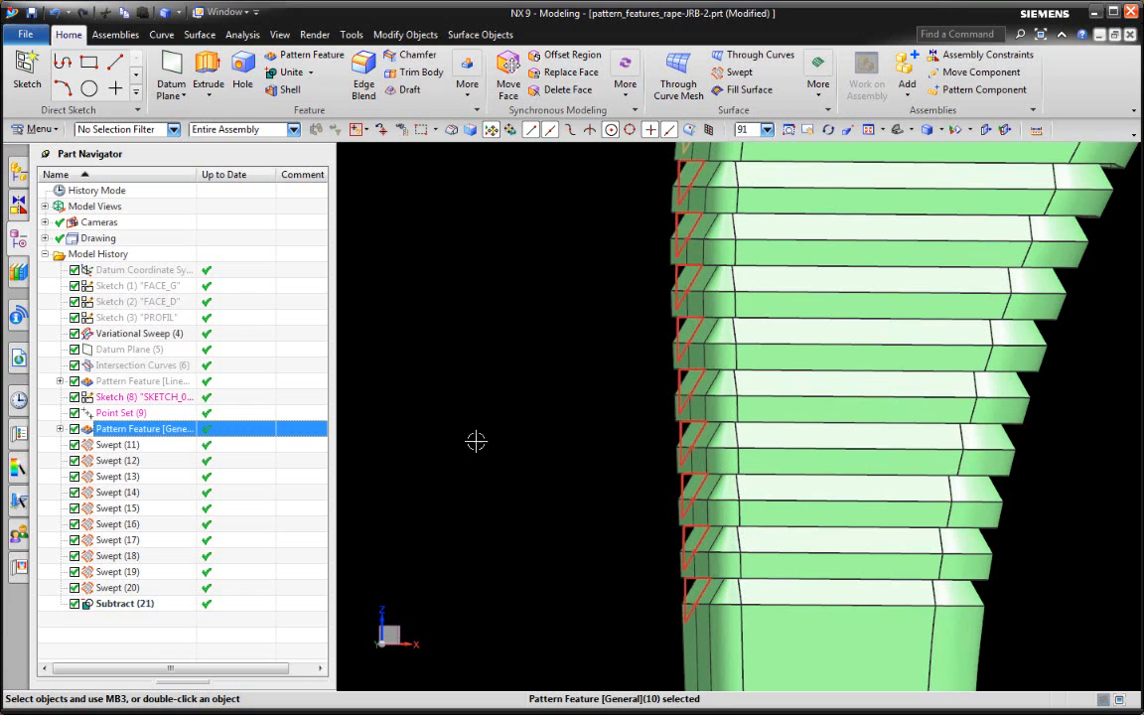
left_click(127, 540)
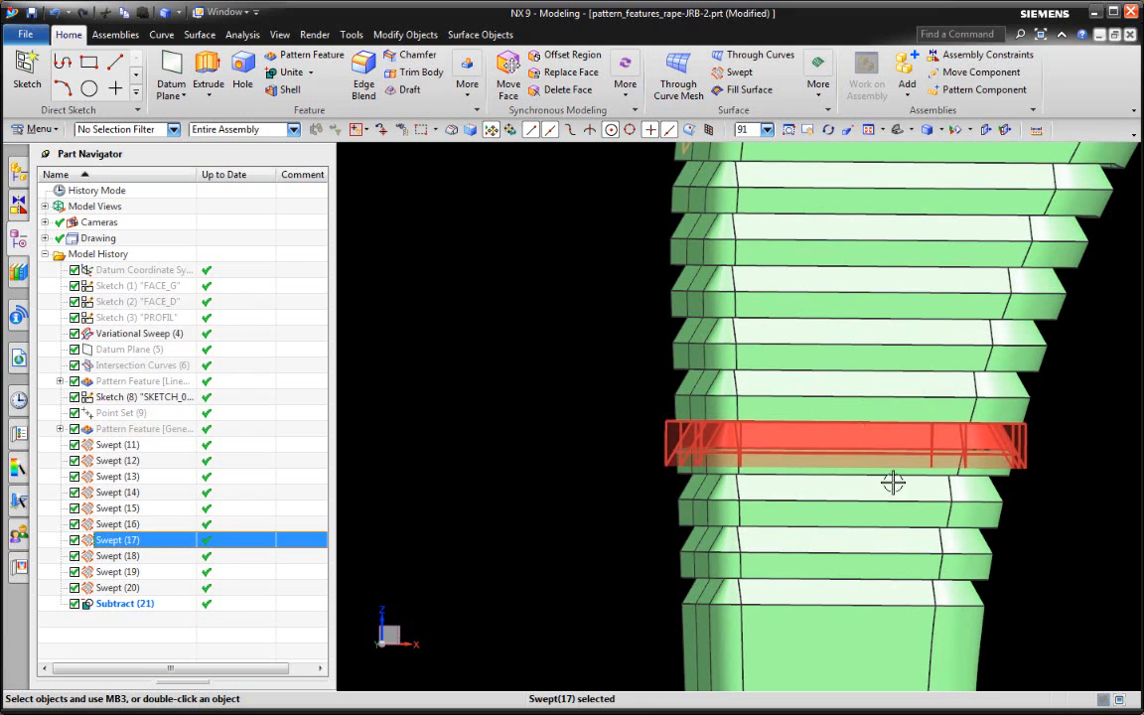
Step: Highlight the triangular profiles of Pattern Feature [General] (10), followed by the groove-cutting bodies from Swept (11) down to Swept (15)
scroll(893, 480, "down", 2)
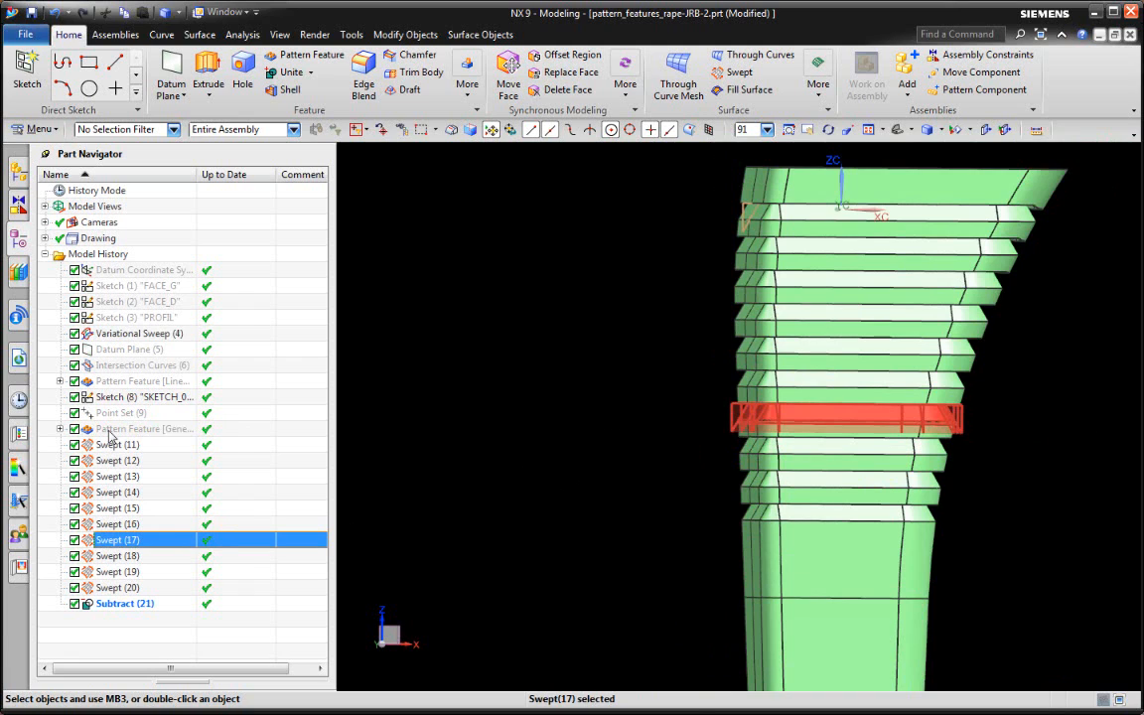
left_click(115, 429)
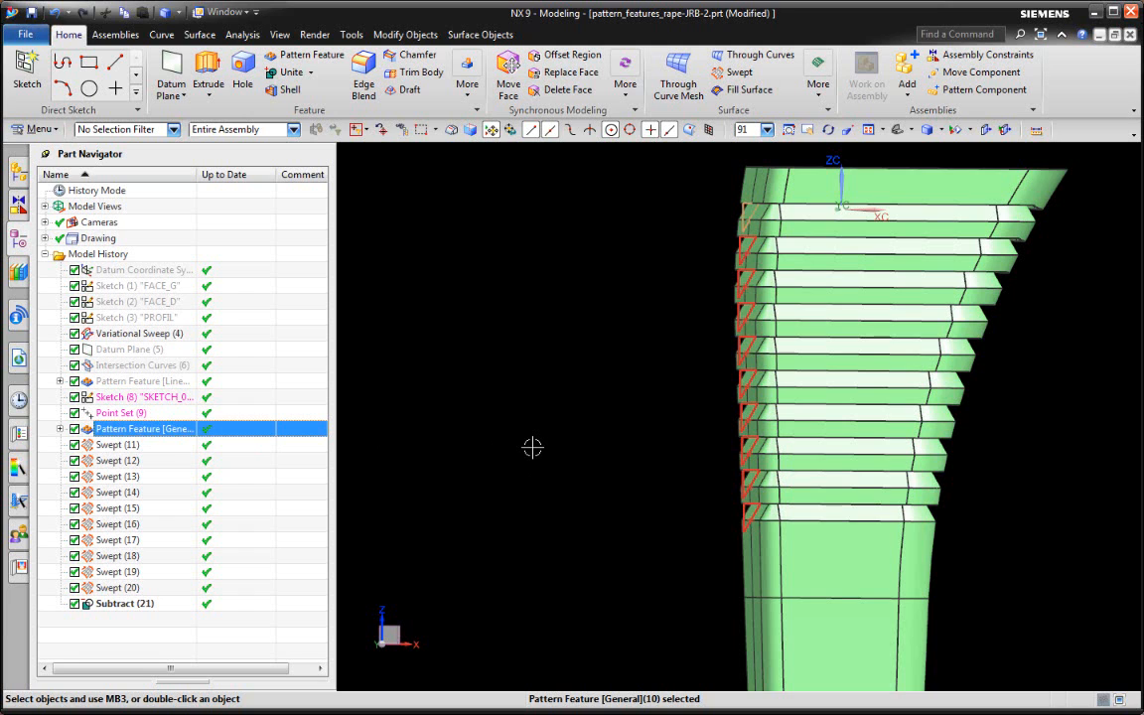
middle_click_drag(717, 401, 657, 395)
scroll(677, 421, "down", 3)
scroll(636, 333, "up", 3)
key("Down")
key("Down")
key("Down")
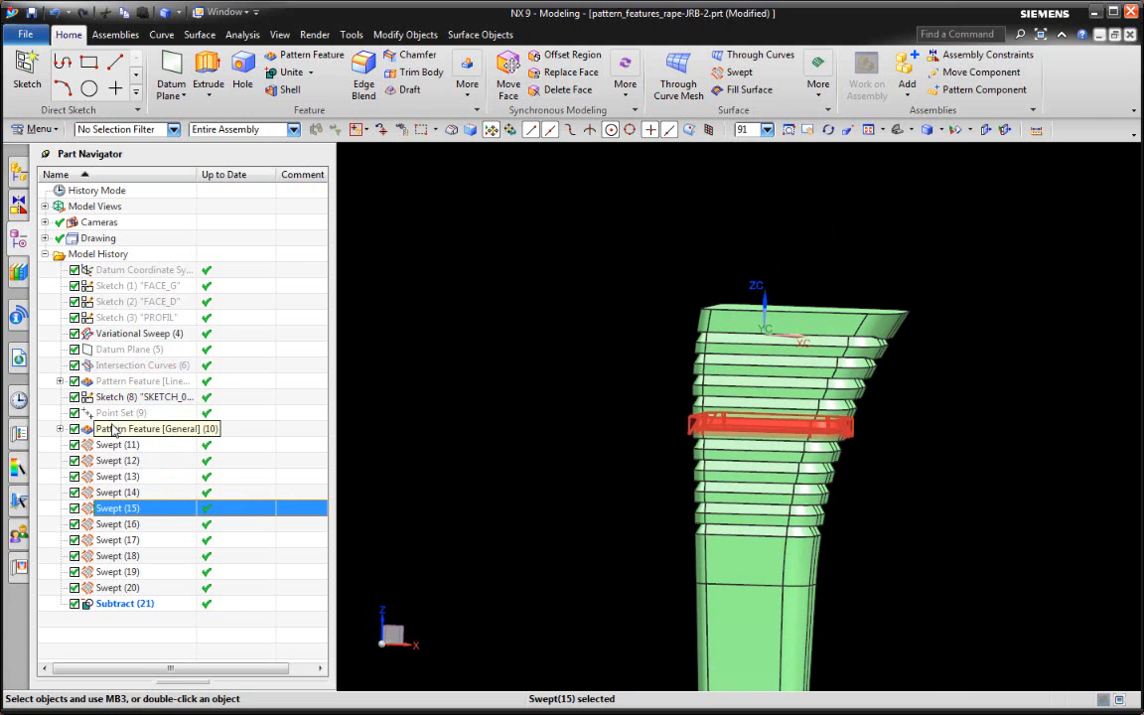
Step: Inspect the repeated planes and intersection curves of Pattern Feature [Linear] (7) against the grooved handle from several angles
left_click(146, 429)
left_click(144, 381)
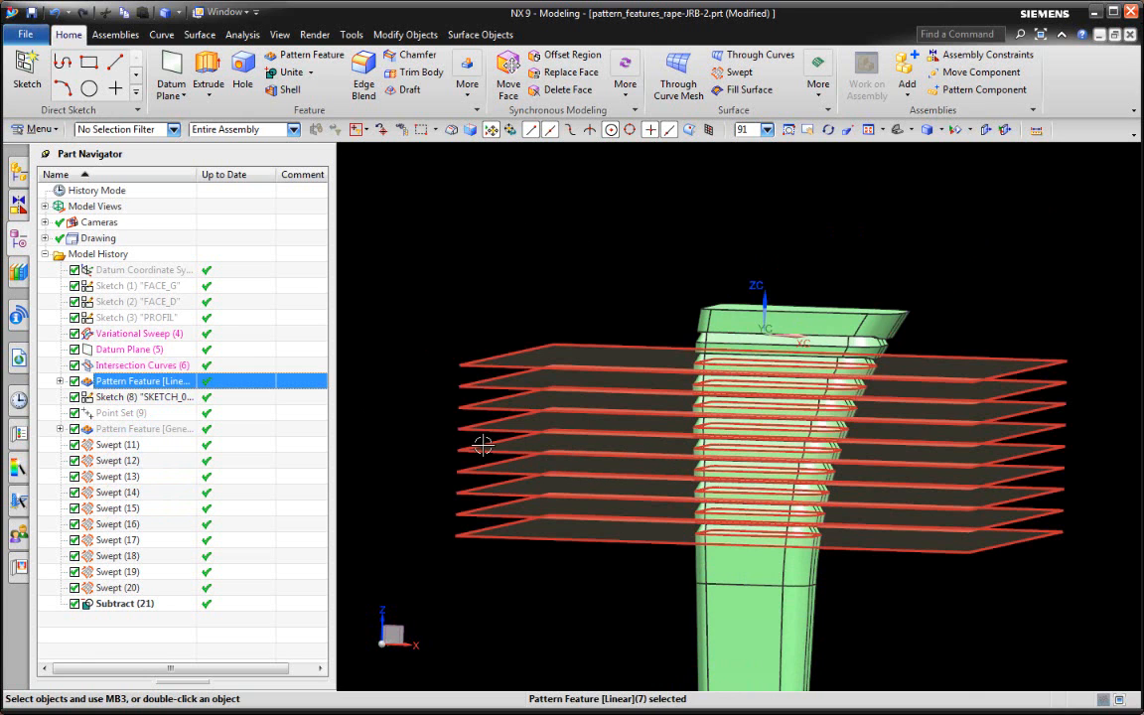
middle_click_drag(596, 341, 717, 382)
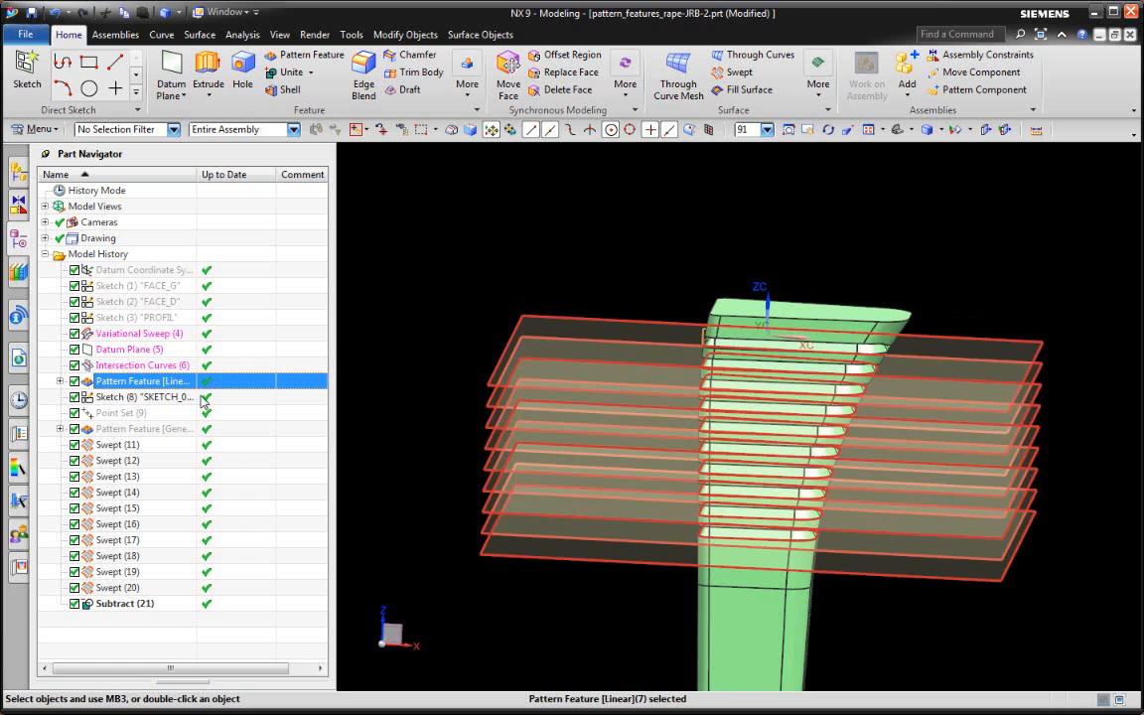
mouse_move(599, 307)
middle_mouse_down()
mouse_move(634, 306)
mouse_move(609, 305)
middle_mouse_up()
key("F5")
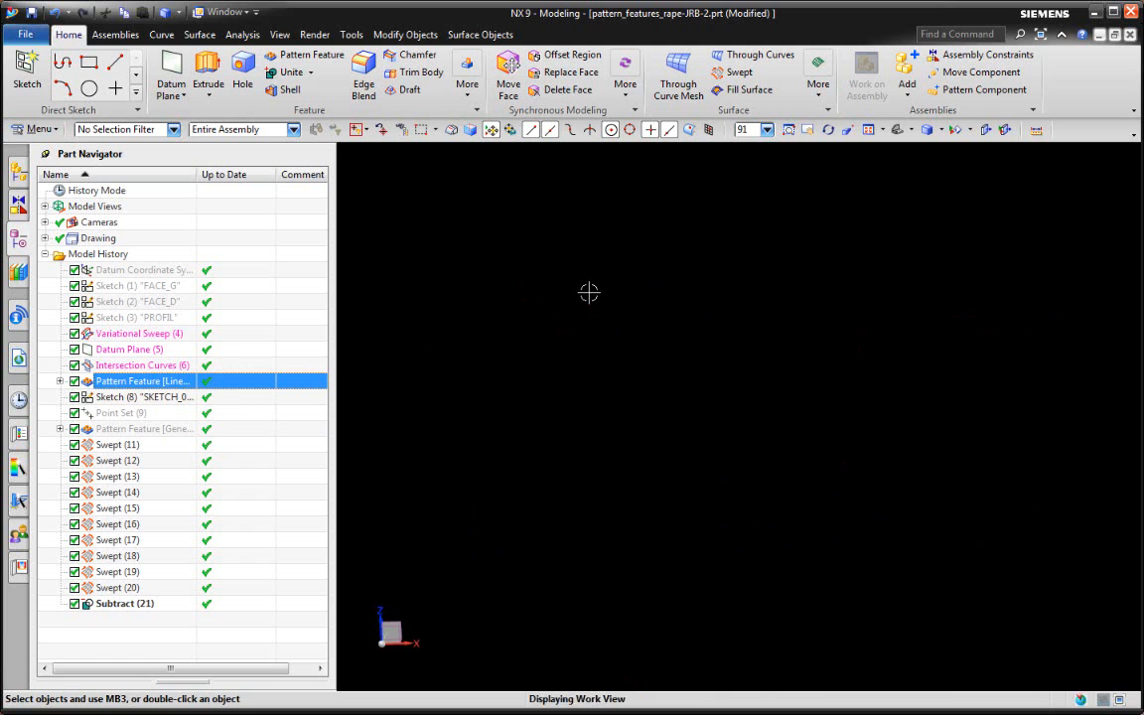
key("Escape")
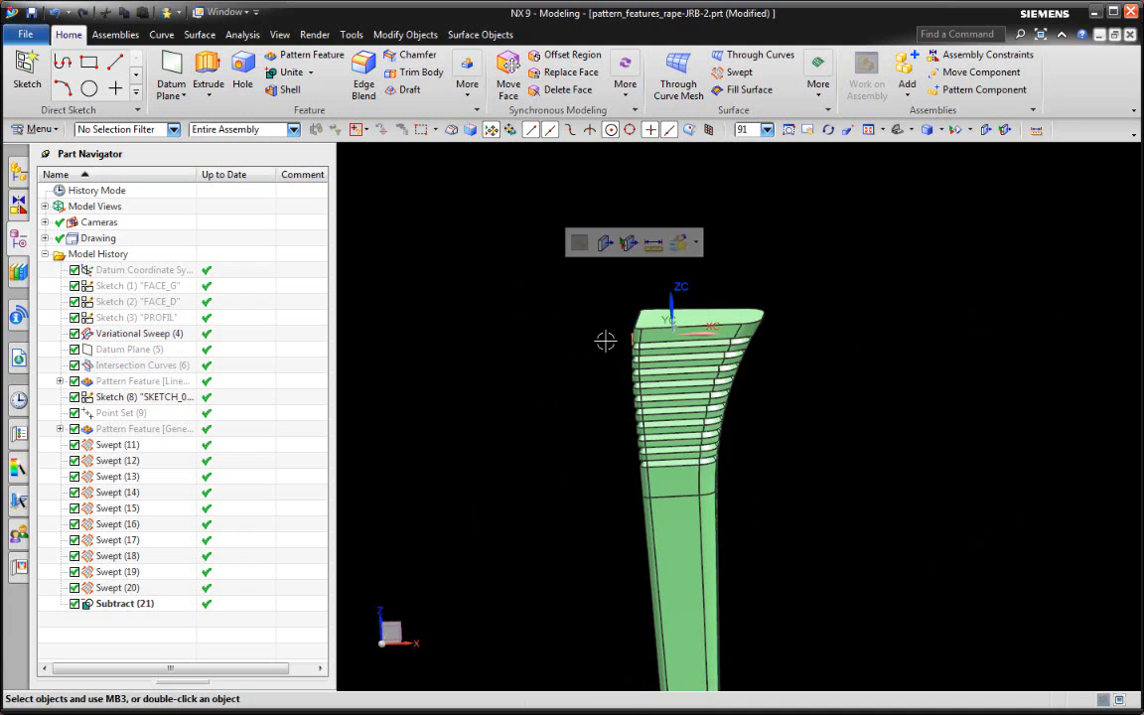
mouse_move(608, 340)
middle_mouse_down()
mouse_move(595, 322)
mouse_move(601, 335)
middle_mouse_up()
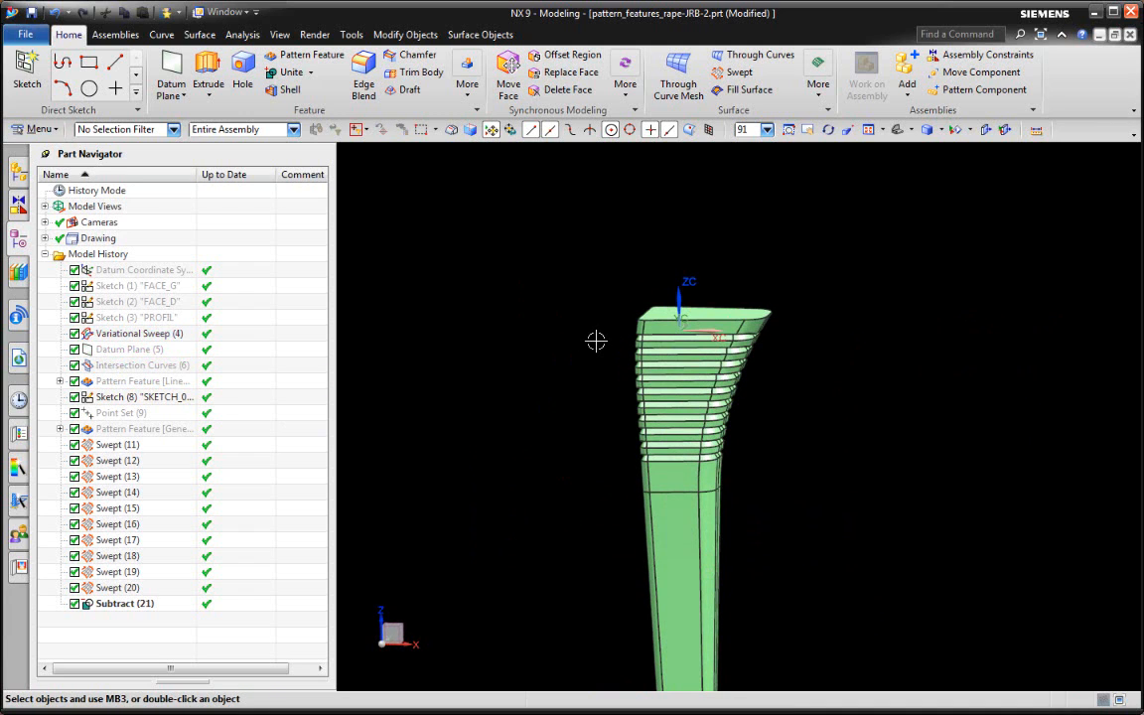
scroll(595, 353, "up", 3)
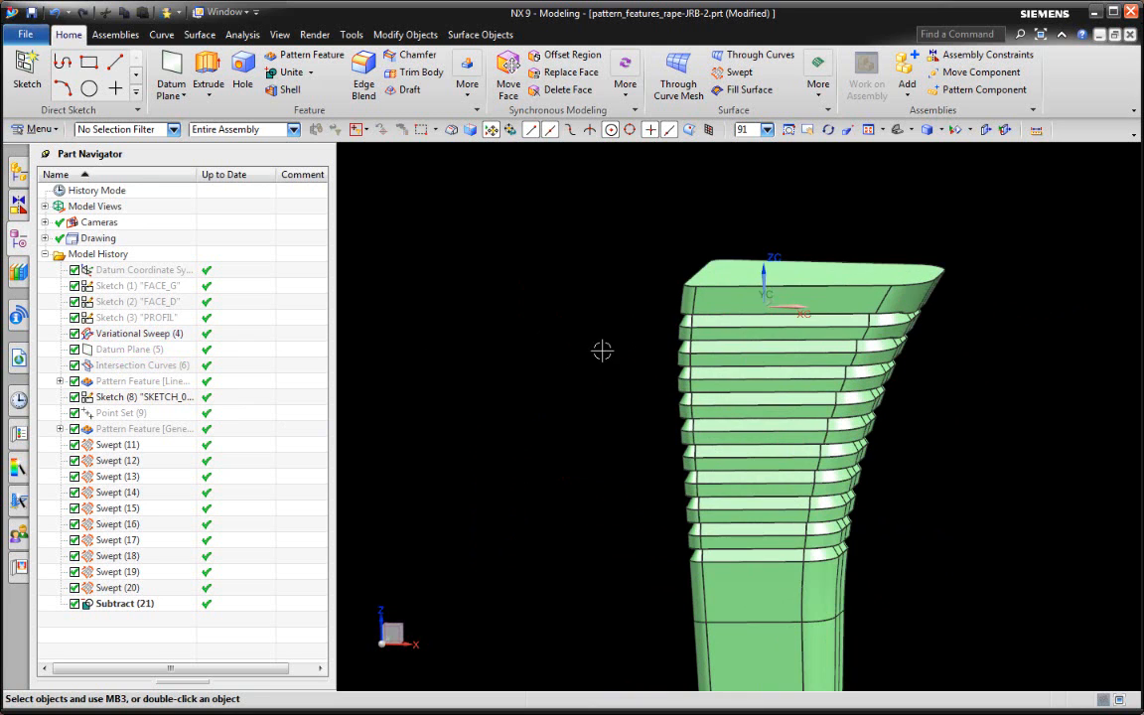
middle_click_drag(603, 349, 608, 332)
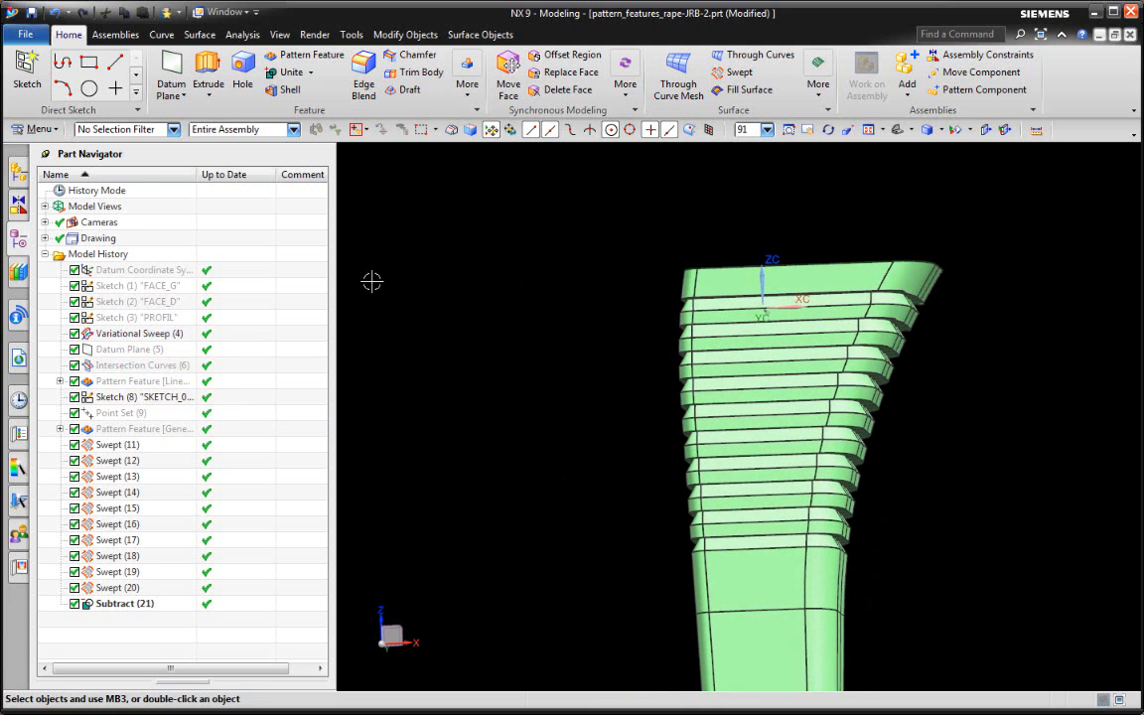
Step: Compare Datum Plane (5) and its linear pattern with the uppermost groove-cutting body, Swept (11)
left_click(139, 445)
key("Escape")
left_click(127, 352)
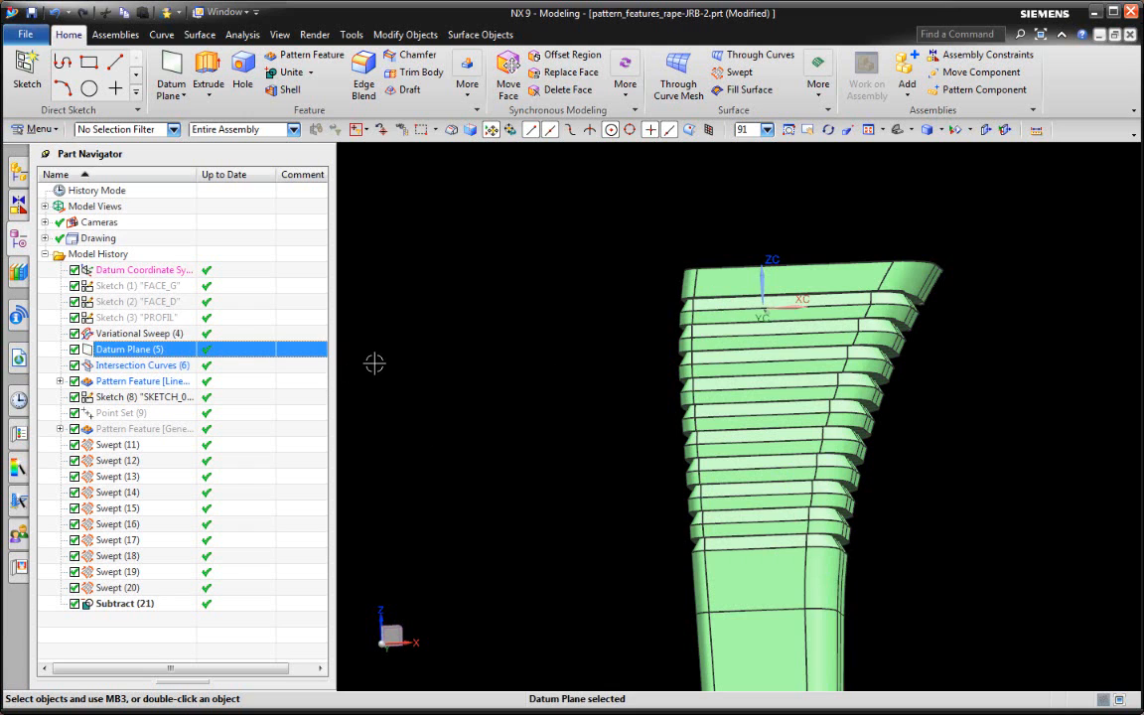
left_click(144, 381)
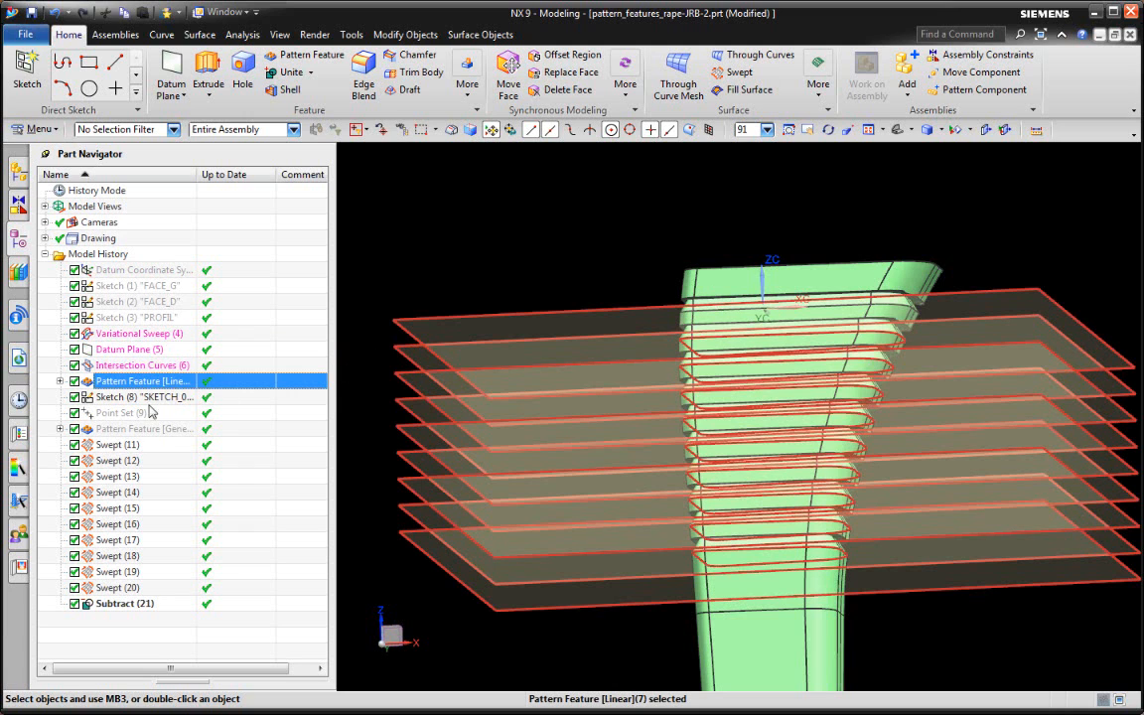
left_click(149, 352)
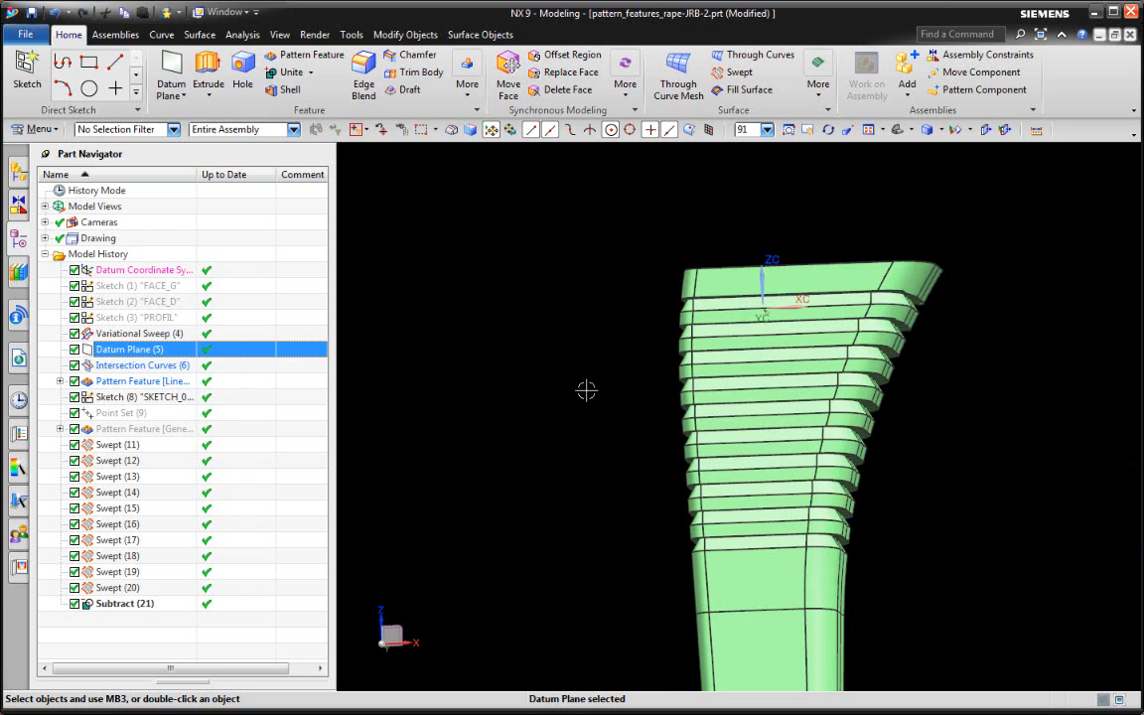
left_click(118, 445)
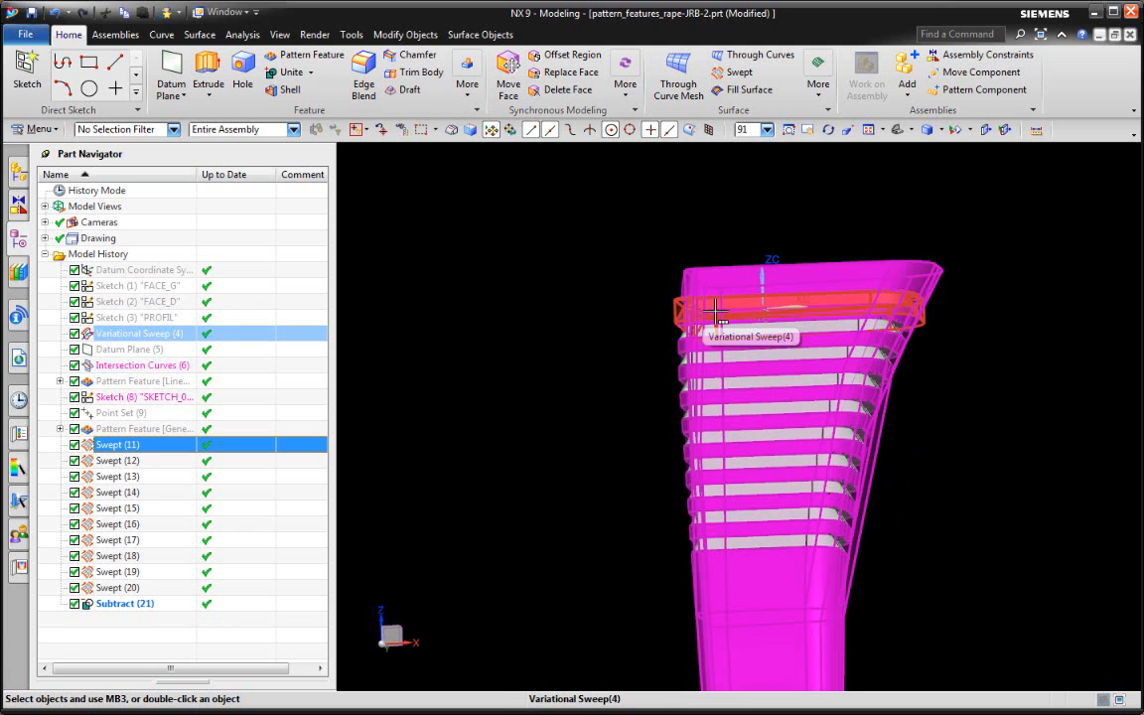
Step: Trace how the first groove is built from Variational Sweep (4), Datum Plane (5) and Intersection Curves (6) to Swept (11)
left_click(109, 367)
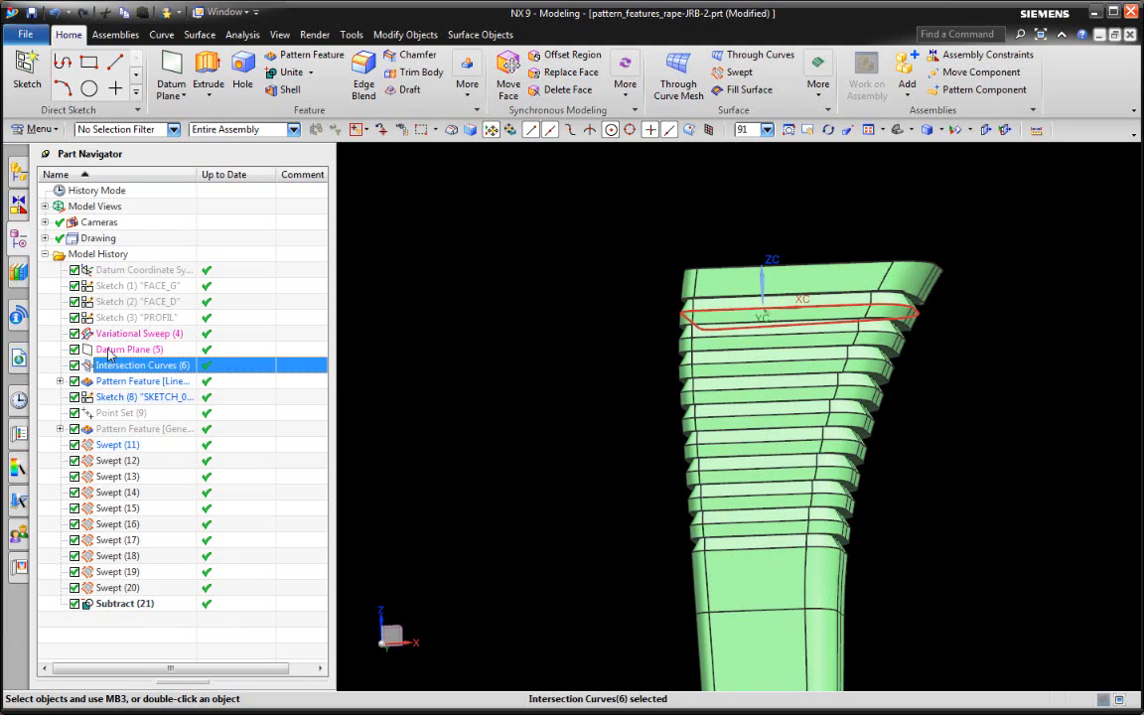
left_click(113, 350)
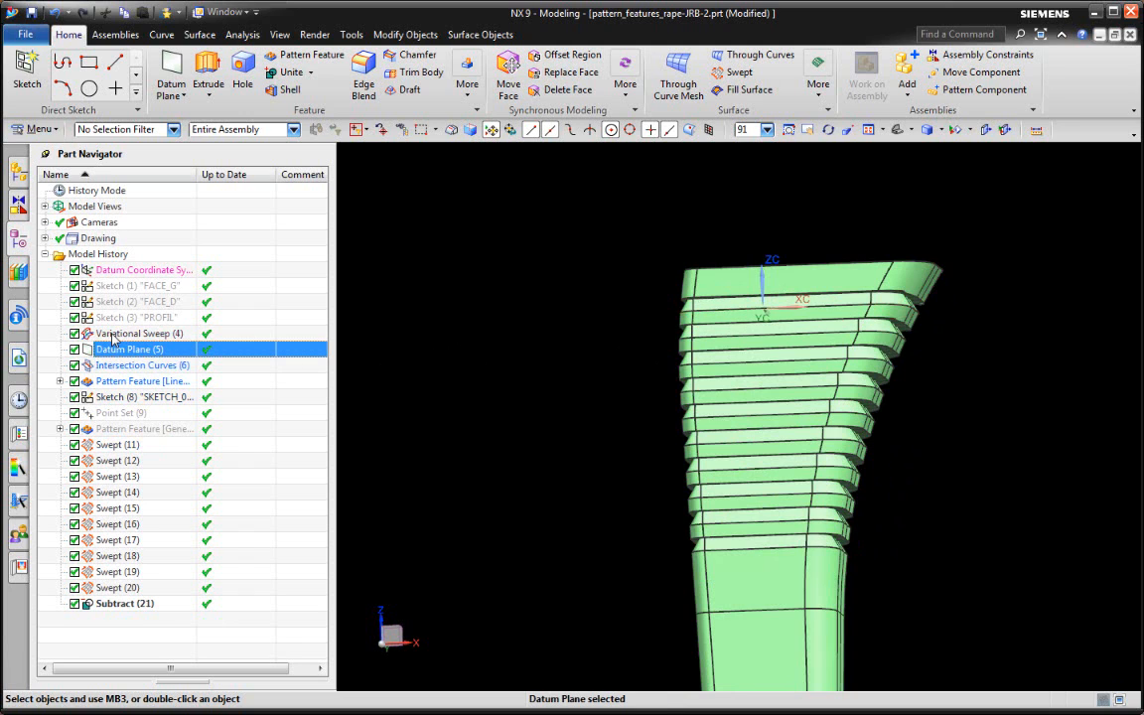
left_click(112, 336)
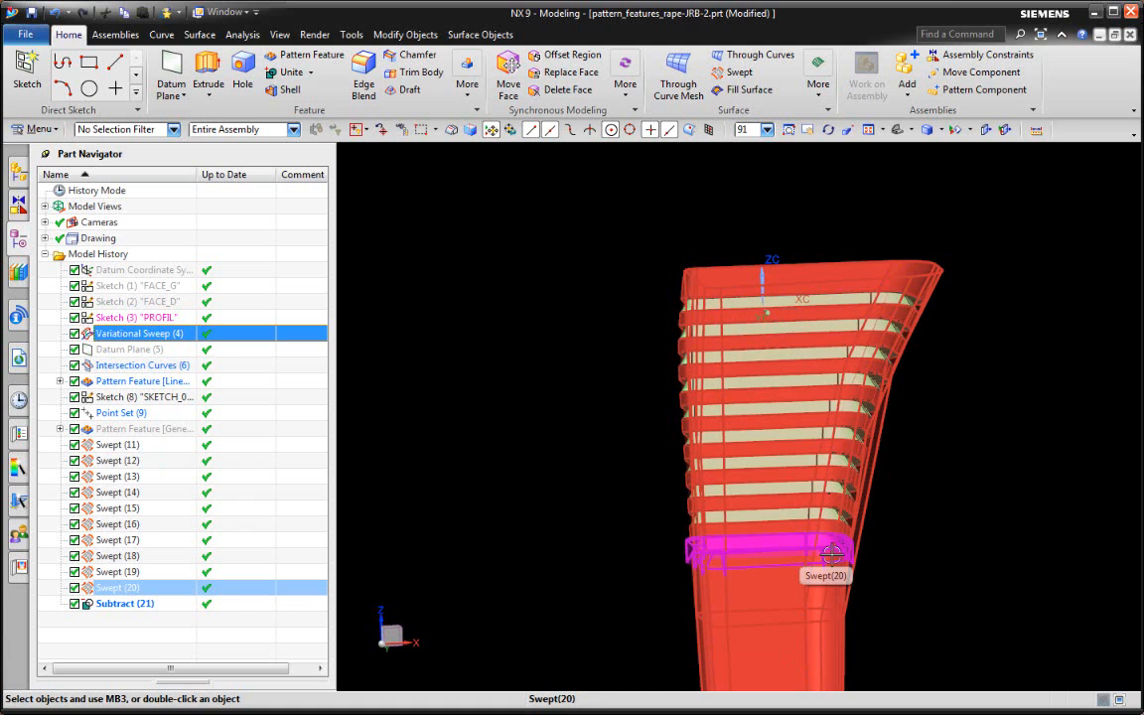
left_click(133, 353)
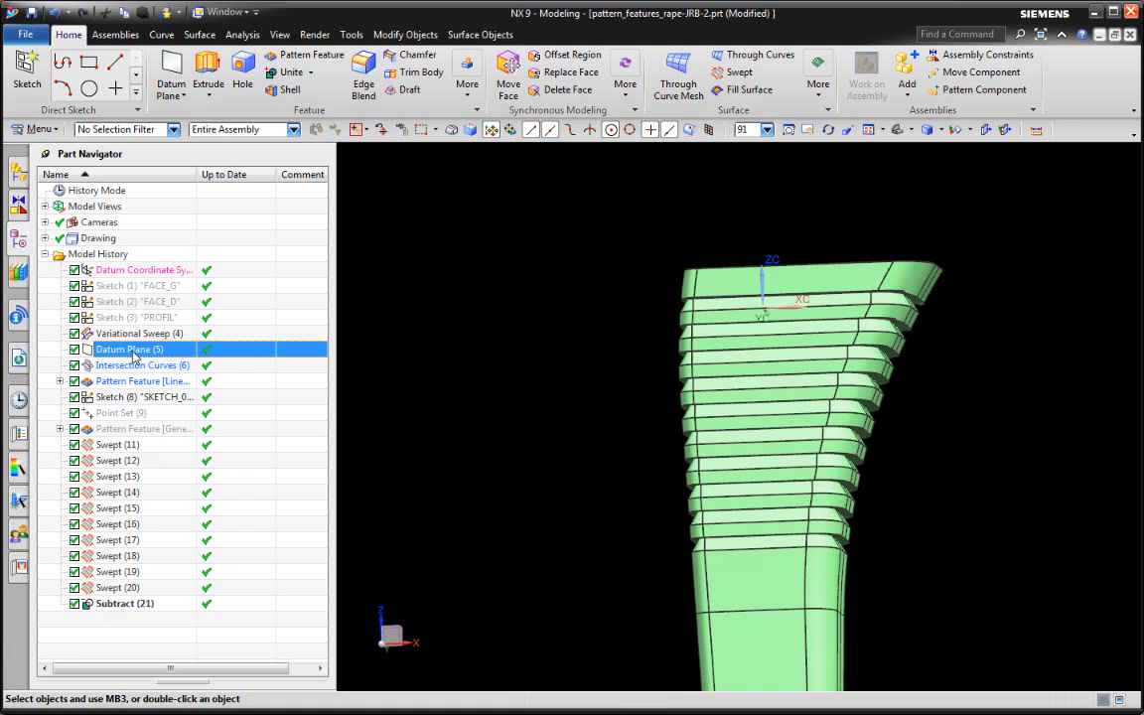
left_click(140, 367)
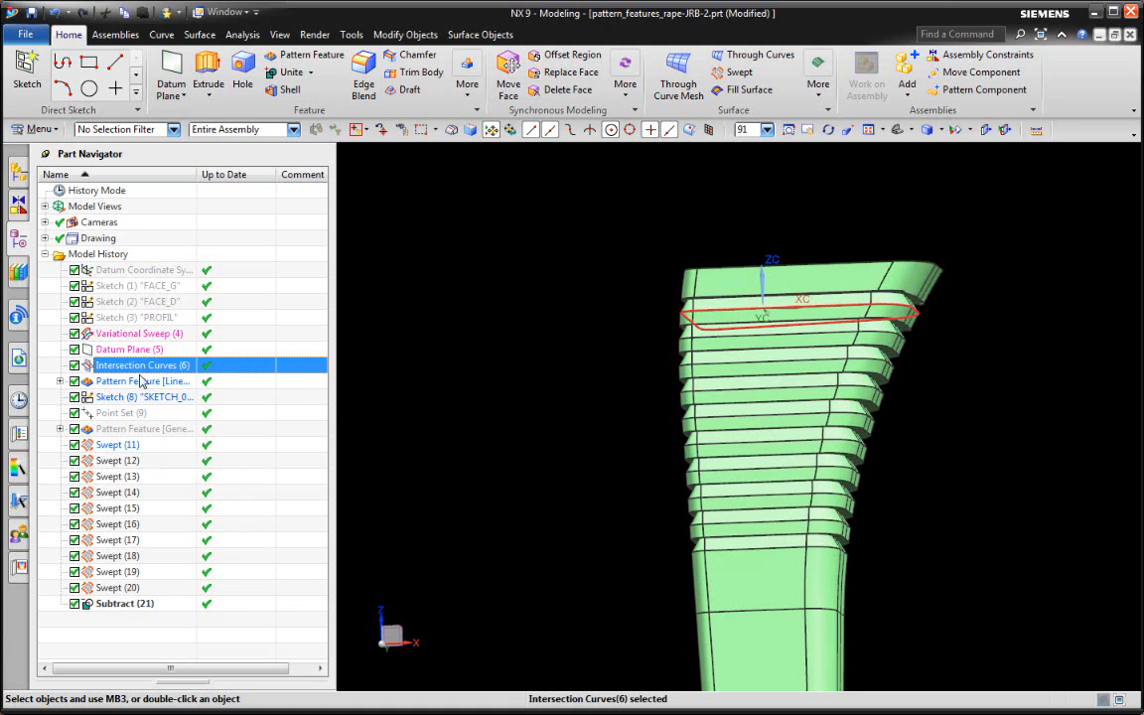
left_click(118, 446)
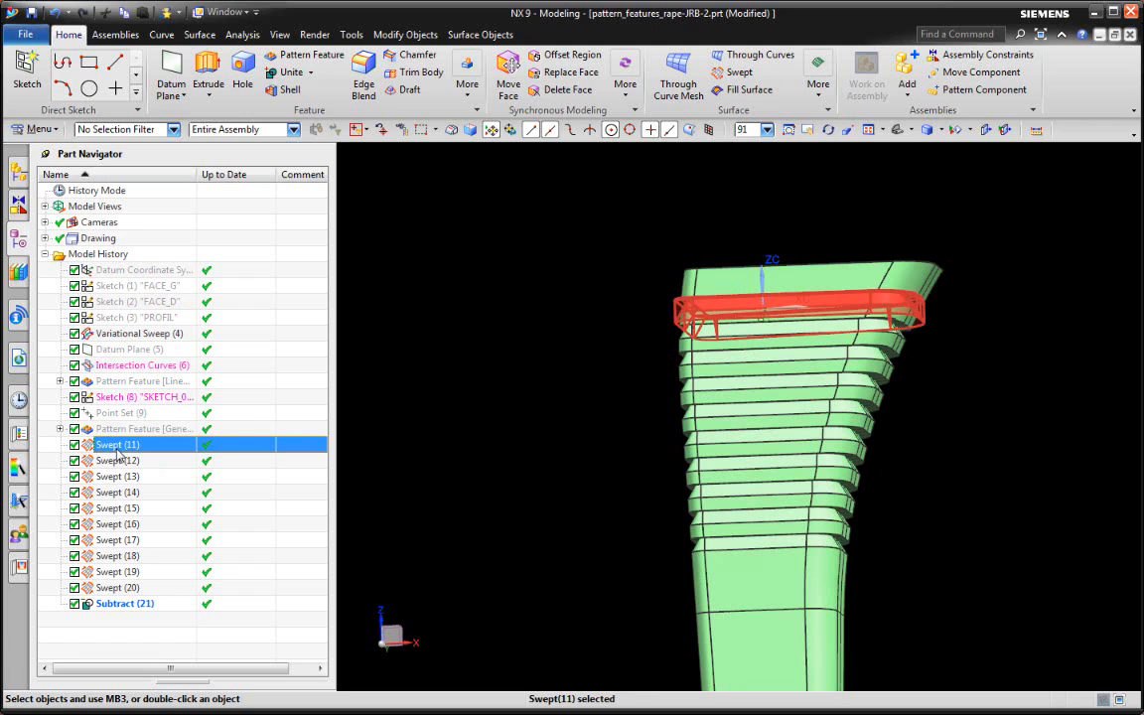
Step: Reorder the triangular profile Sketch (8) to directly after Intersection Curves (6), ahead of the linear pattern feature
left_click(121, 396)
middle_click_drag(497, 349, 552, 321)
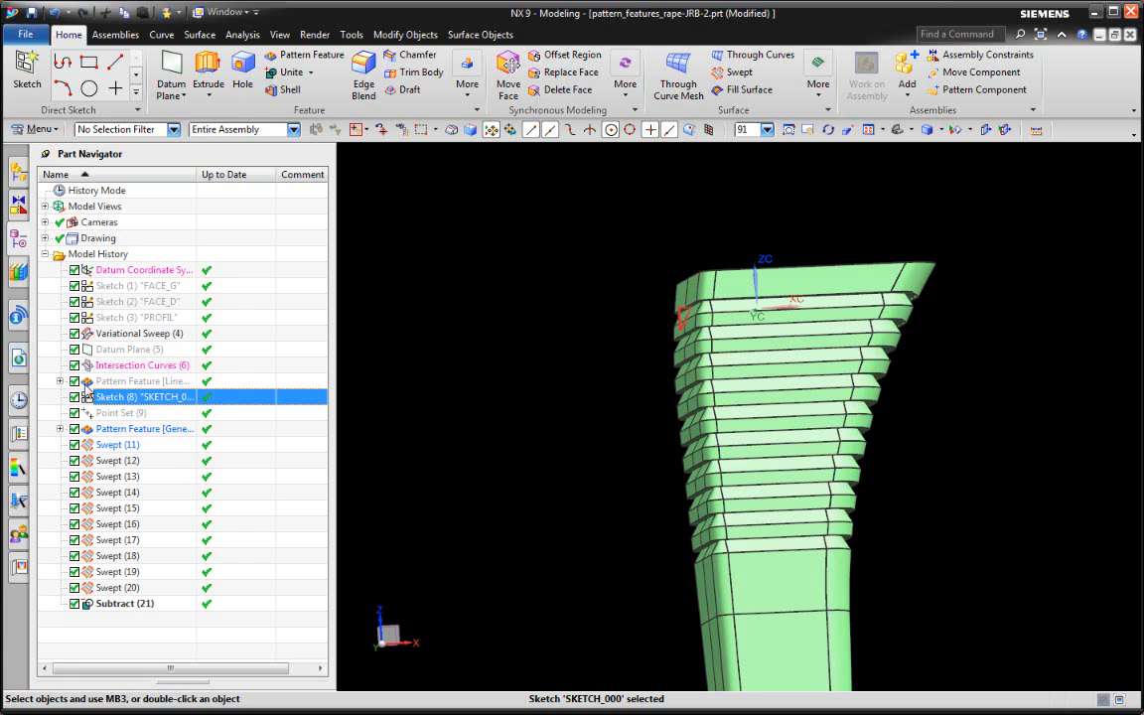
mouse_move(104, 399)
left_mouse_down()
mouse_move(114, 377)
mouse_move(125, 382)
left_mouse_up()
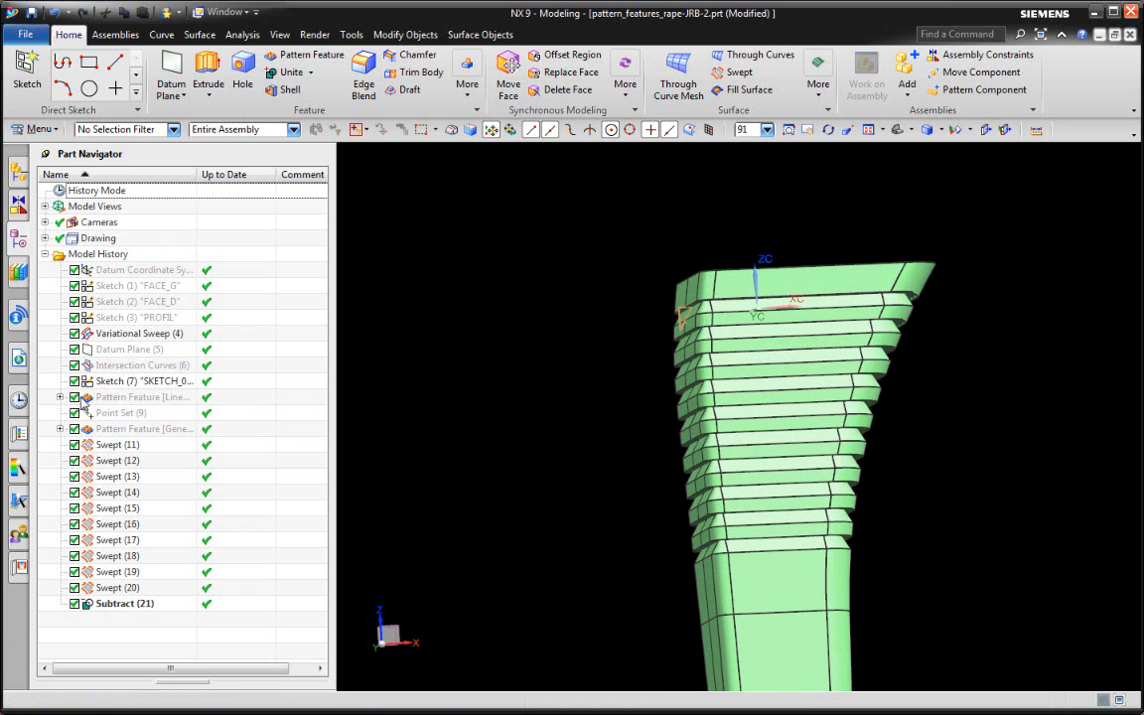
Step: Suppress the linear pattern feature with its dependents and reorder Swept (11) to directly after Sketch (7)
left_click(75, 398)
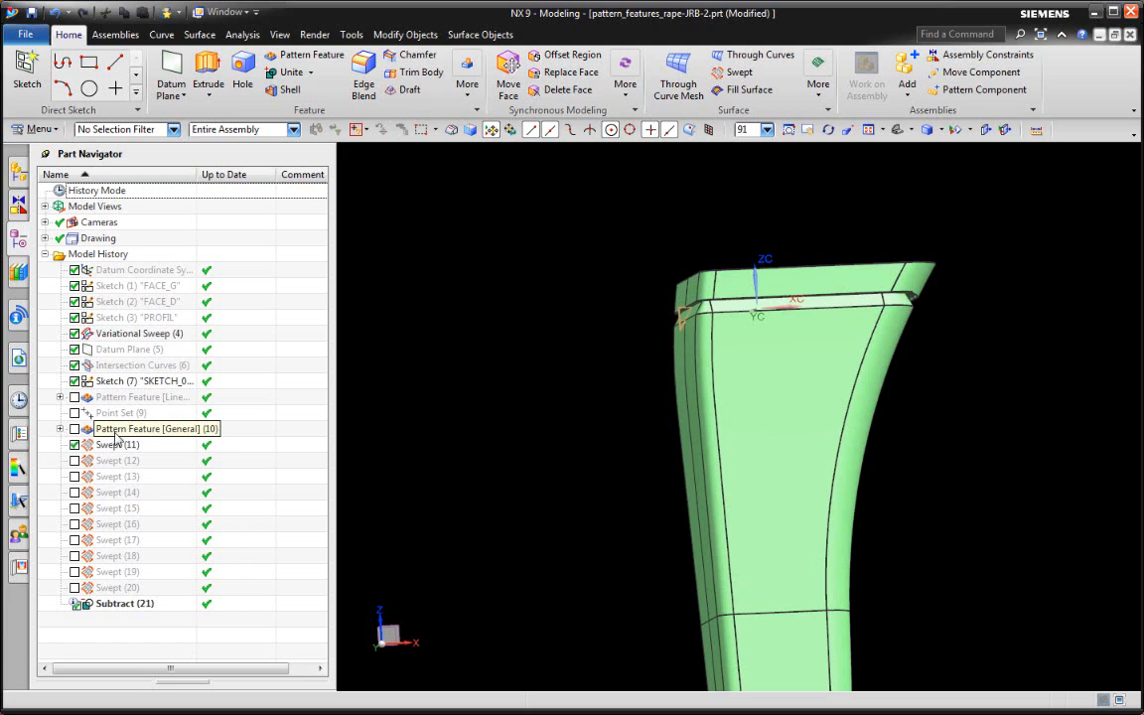
left_click_drag(116, 452, 113, 392)
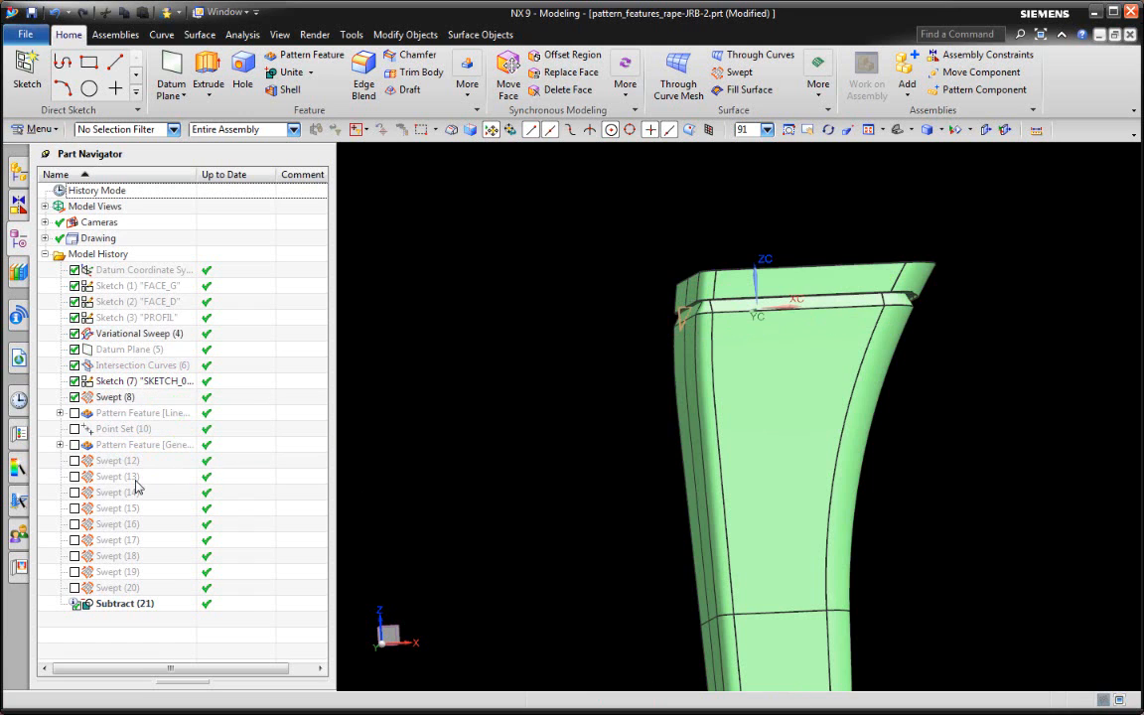
Step: Check Sketch (7) and Intersection Curves (6) as inputs of the first groove sweep, and make Swept (8) the current feature
left_click(116, 398)
left_click(117, 381)
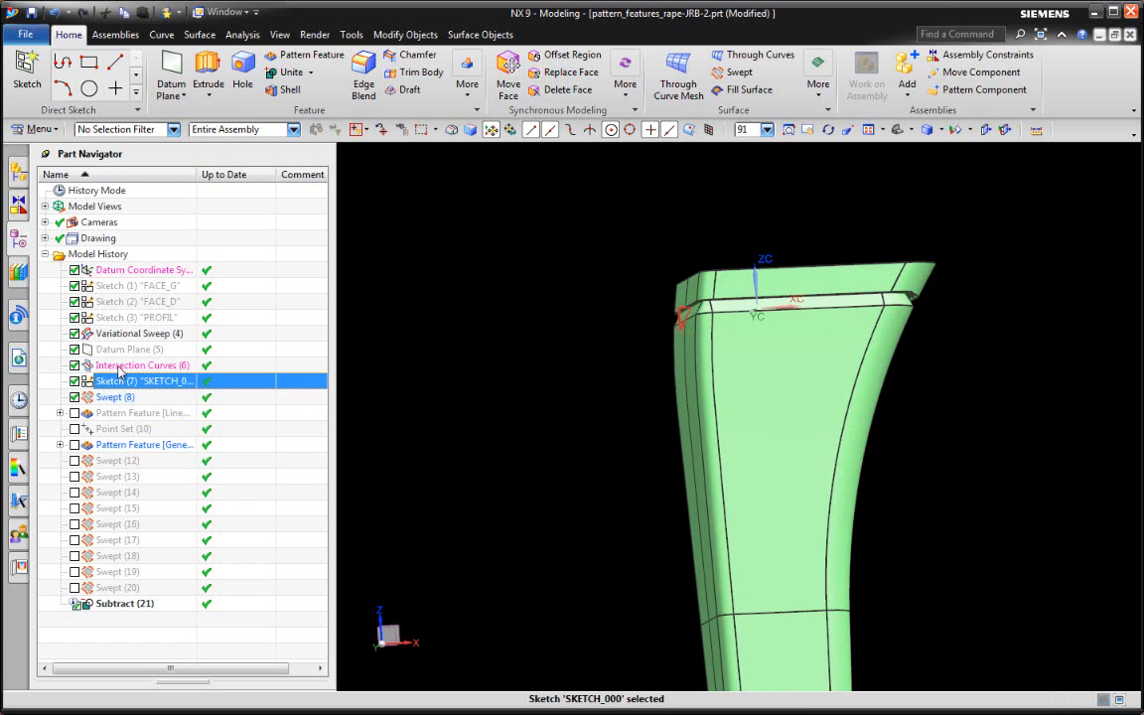
left_click(124, 366)
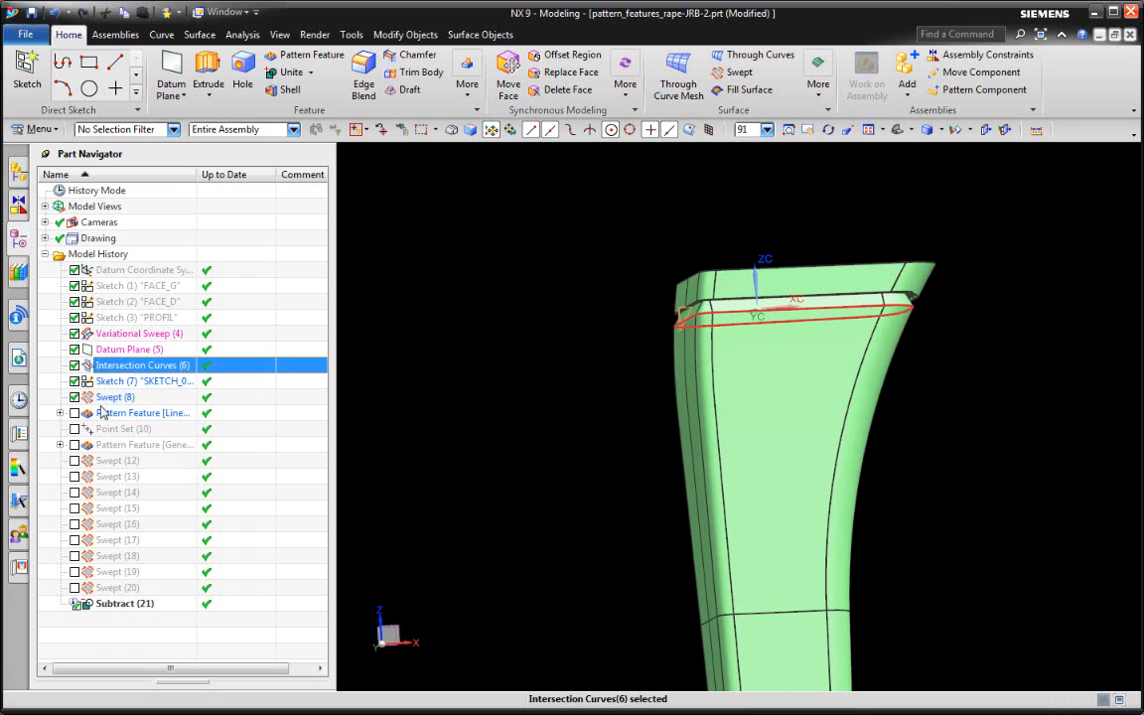
left_click(110, 398)
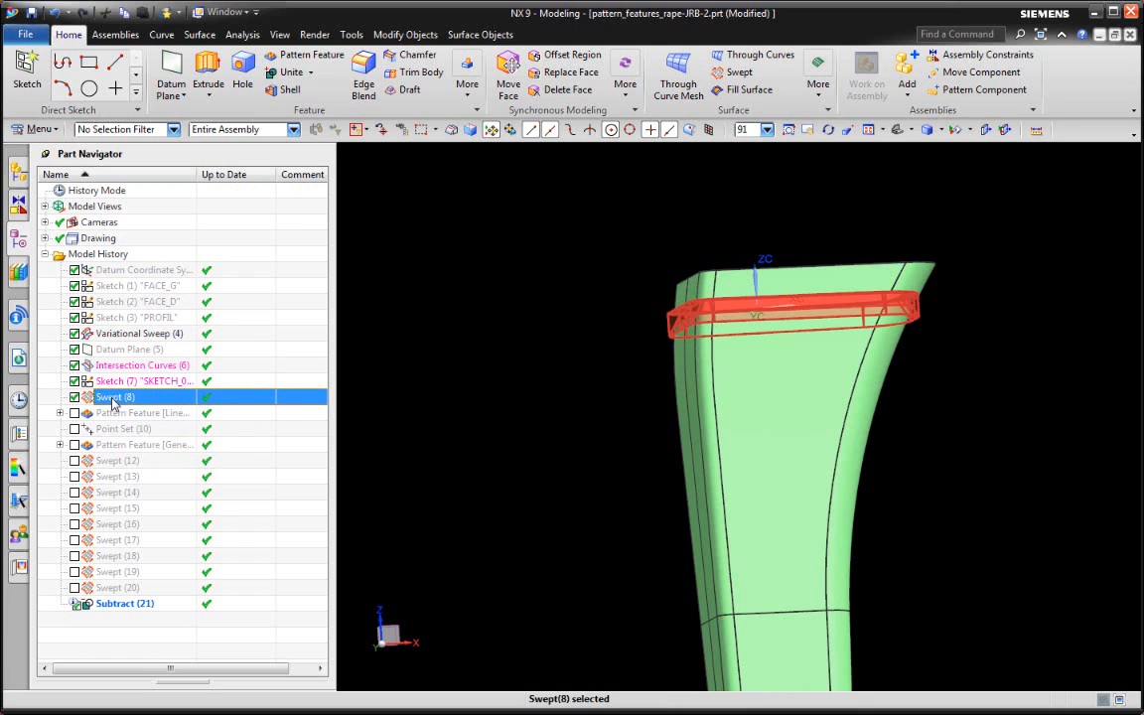
right_click(112, 401)
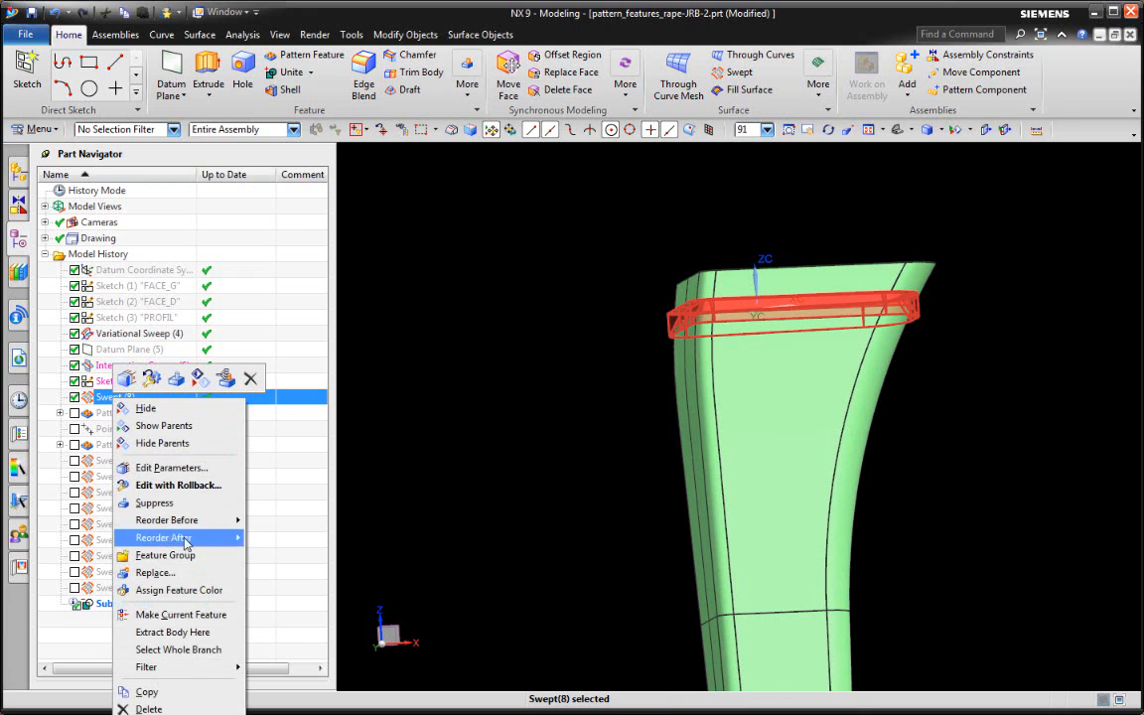
left_click(181, 615)
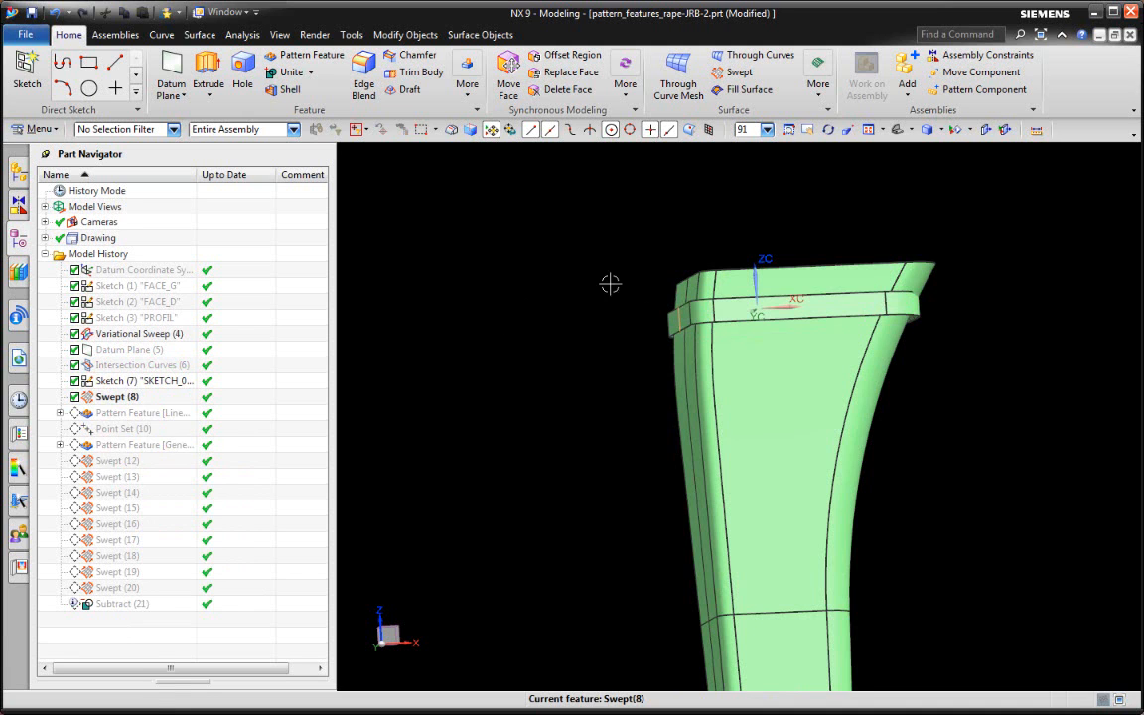
Step: Examine the Swept (8) body around the handle and its triangular Sketch (7) profile in wireframe display
middle_click_drag(585, 261, 624, 305)
scroll(667, 327, "up", 3)
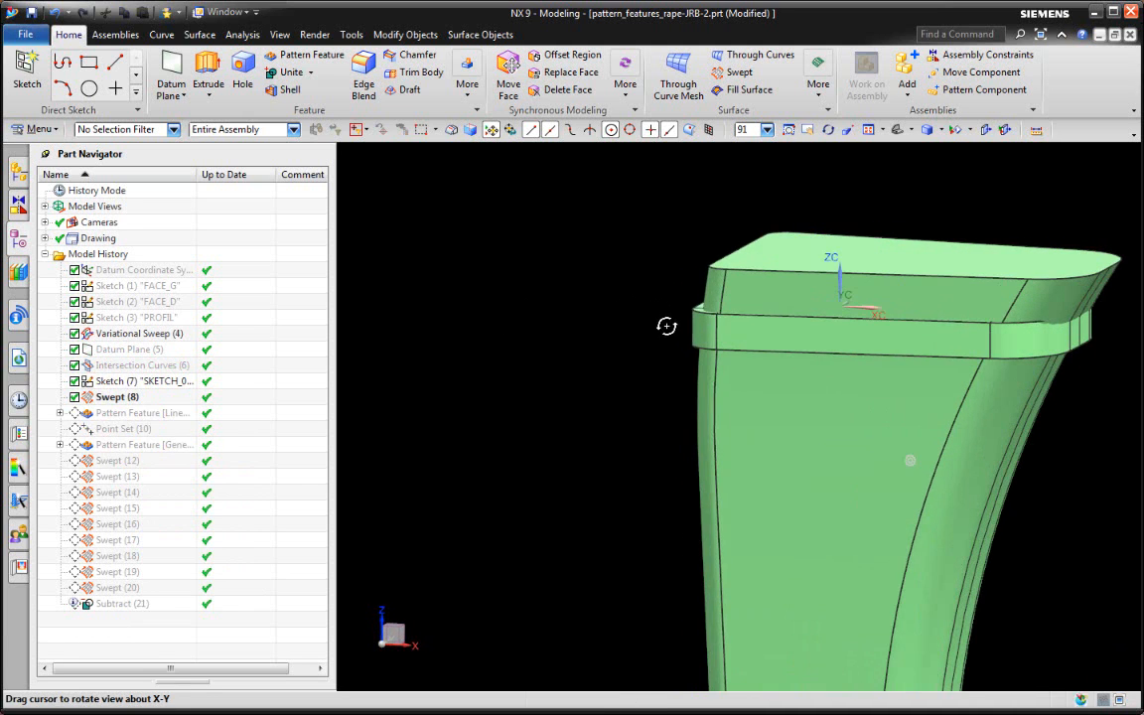
left_click(740, 294)
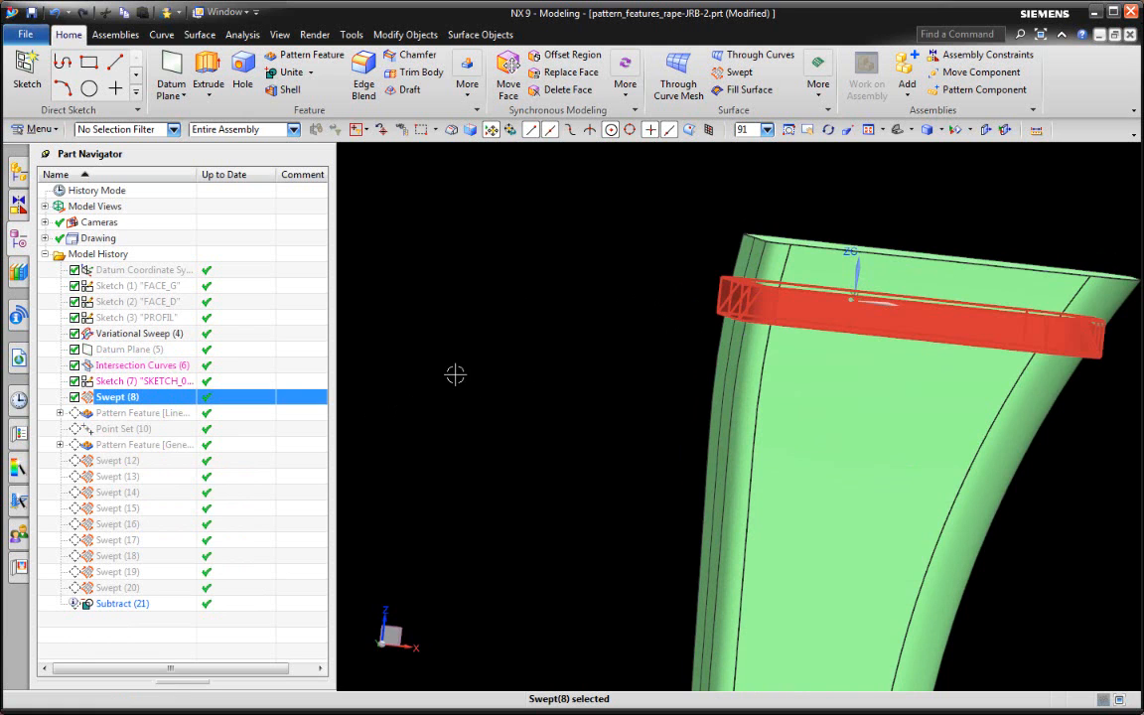
key("Escape")
left_click(144, 380)
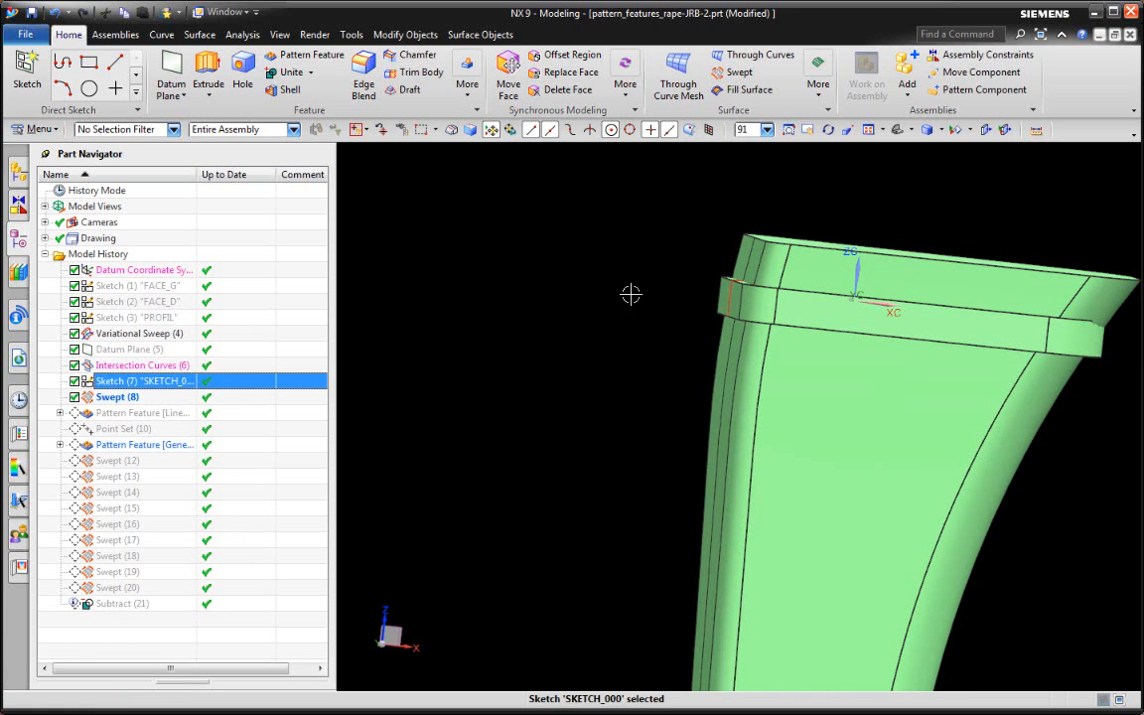
mouse_move(631, 294)
middle_mouse_down()
mouse_move(562, 281)
mouse_move(576, 297)
mouse_move(657, 283)
mouse_move(653, 301)
mouse_move(666, 288)
middle_mouse_up()
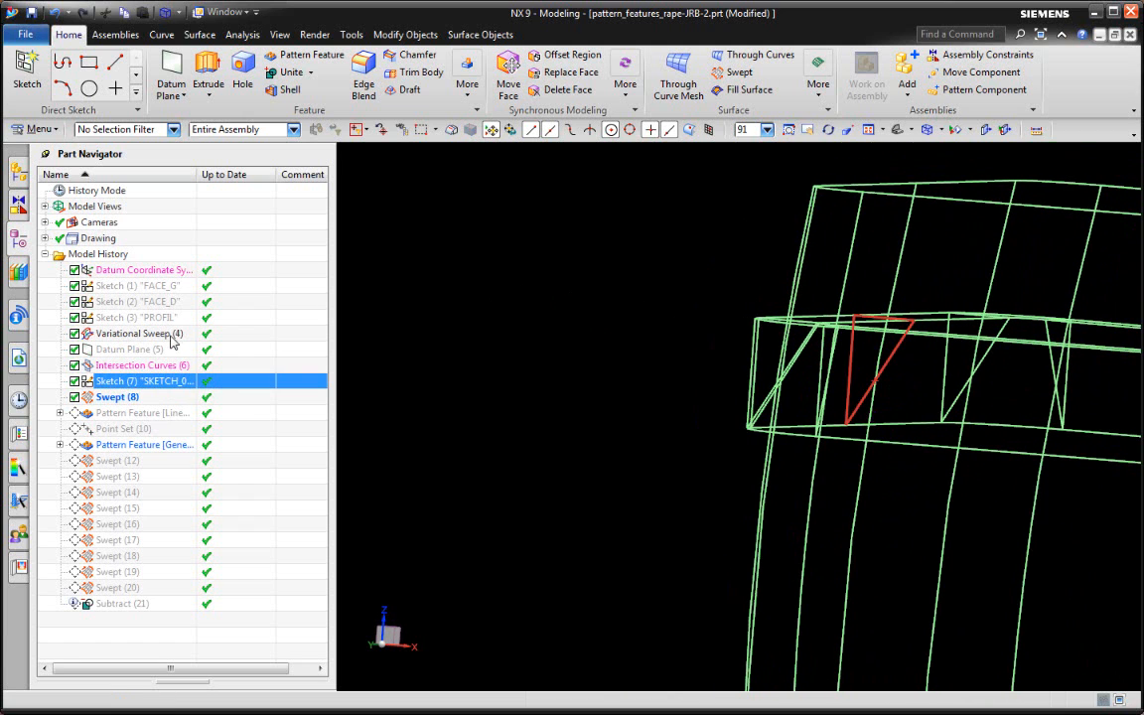
Step: Show Intersection Curves (6) and view them up close as the guide of the Swept (8) body
left_click(147, 367)
scroll(540, 239, "down", 2)
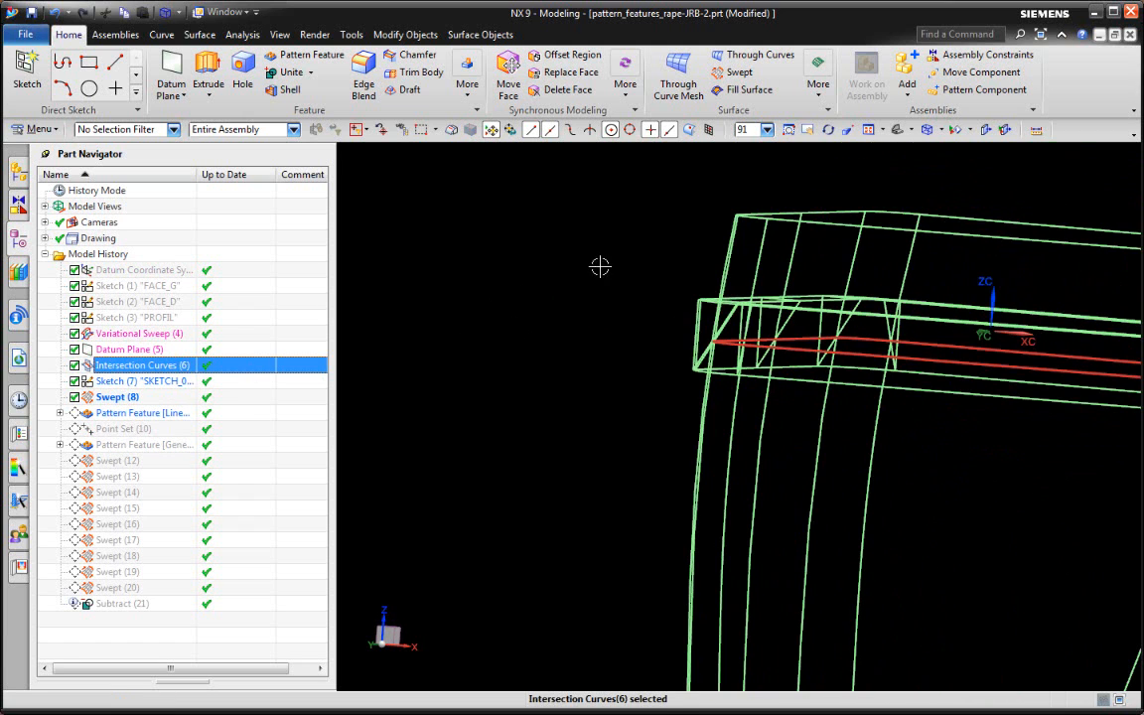
right_click(130, 366)
left_click(151, 376)
middle_click_drag(579, 288, 567, 296)
scroll(585, 301, "up", 1)
scroll(702, 335, "up", 2)
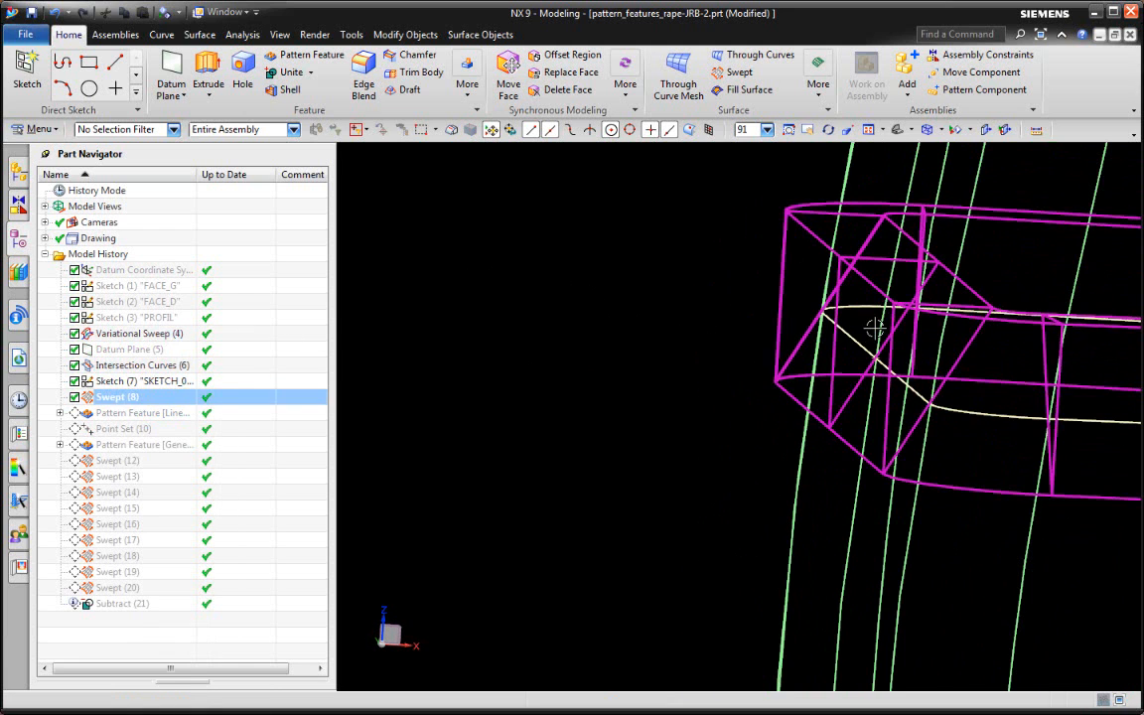
Step: Examine up close where Intersection Curves (6) meet the triangular Sketch (7) profile inside the Swept (8) body
scroll(800, 341, "up", 3)
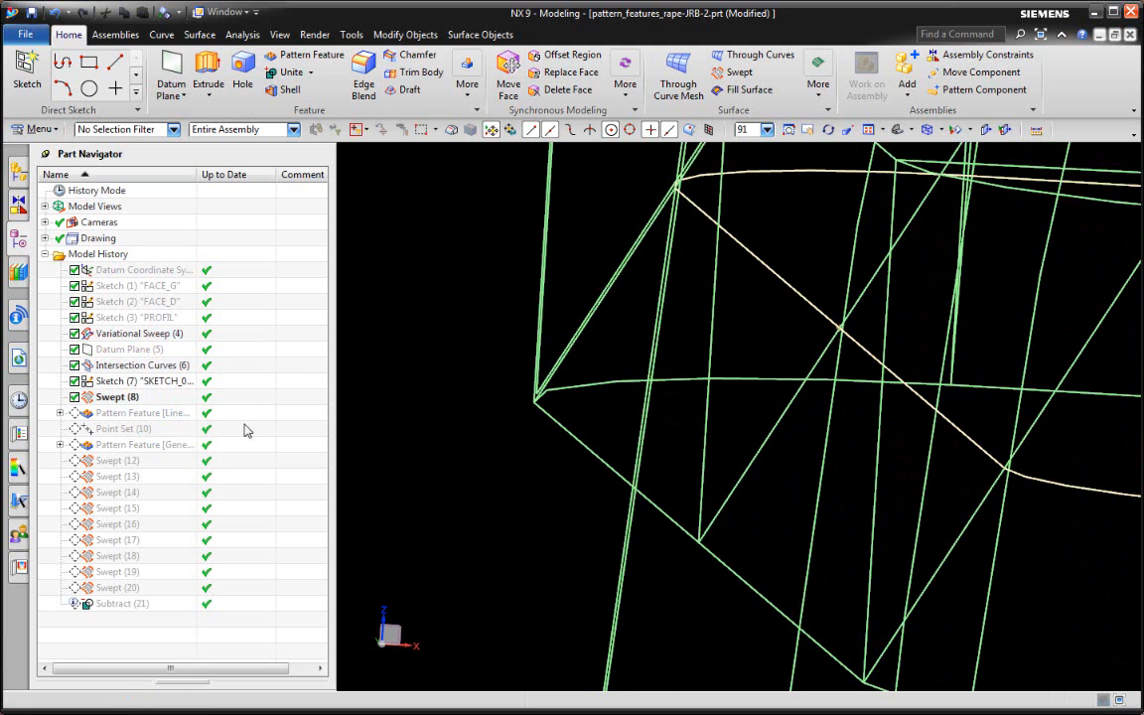
left_click(844, 327)
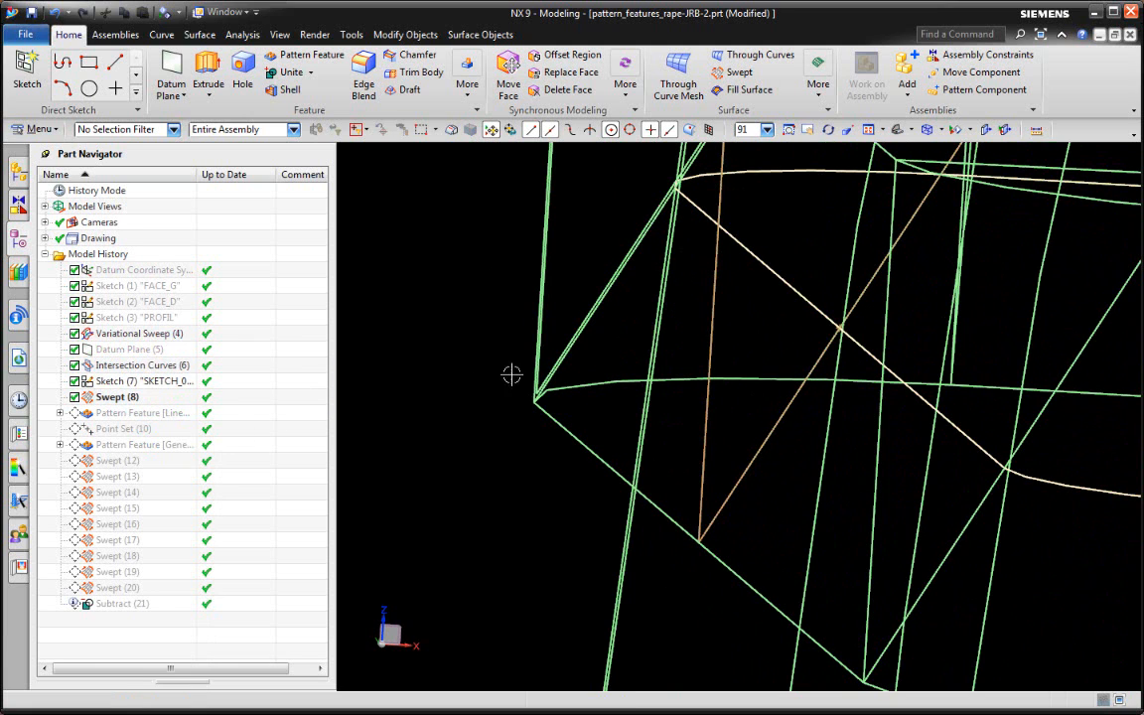
left_click(107, 367)
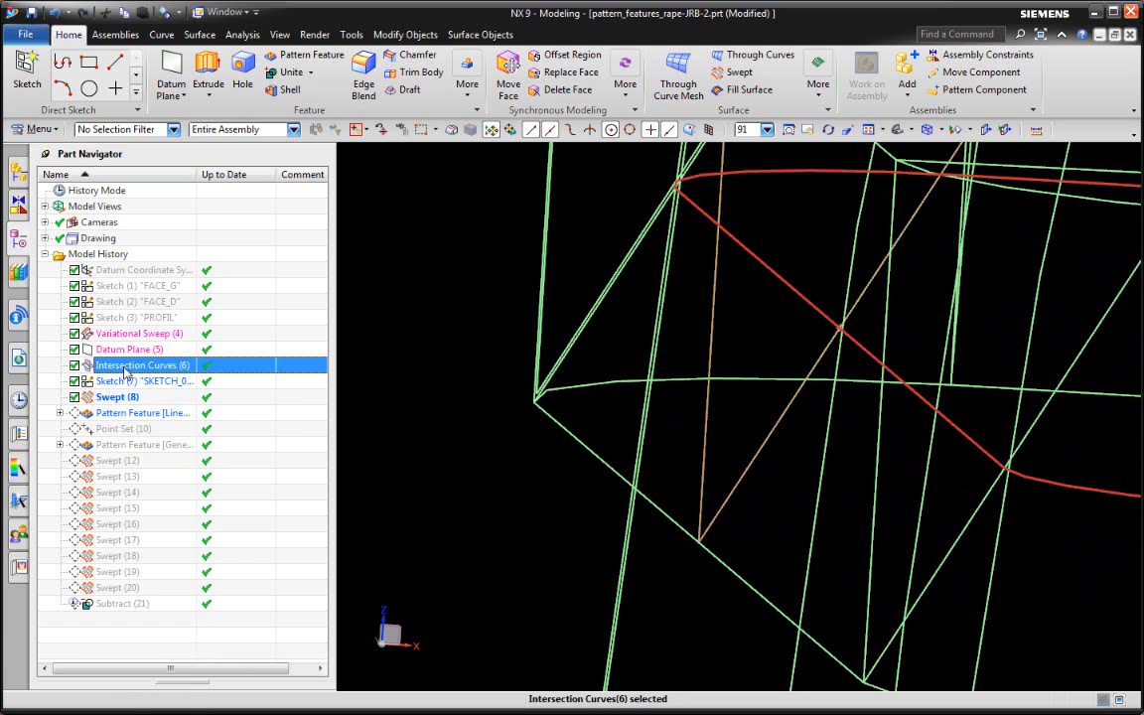
scroll(884, 337, "up", 3)
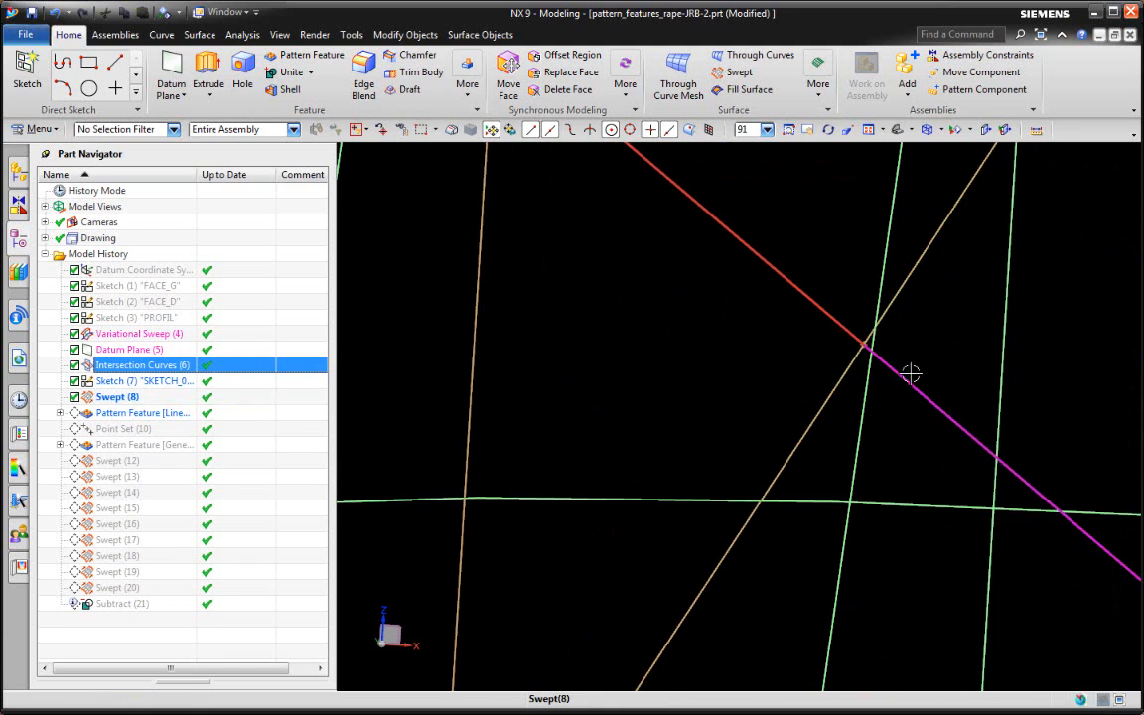
left_click_drag(822, 301, 893, 388)
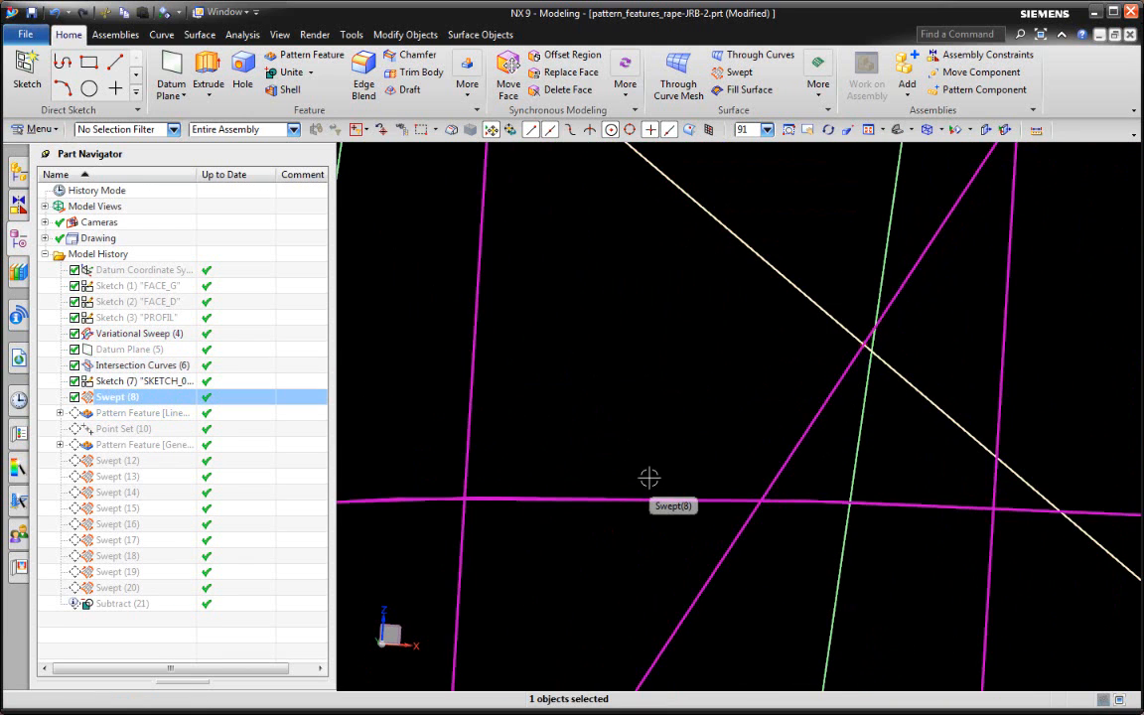
scroll(755, 353, "down", 5)
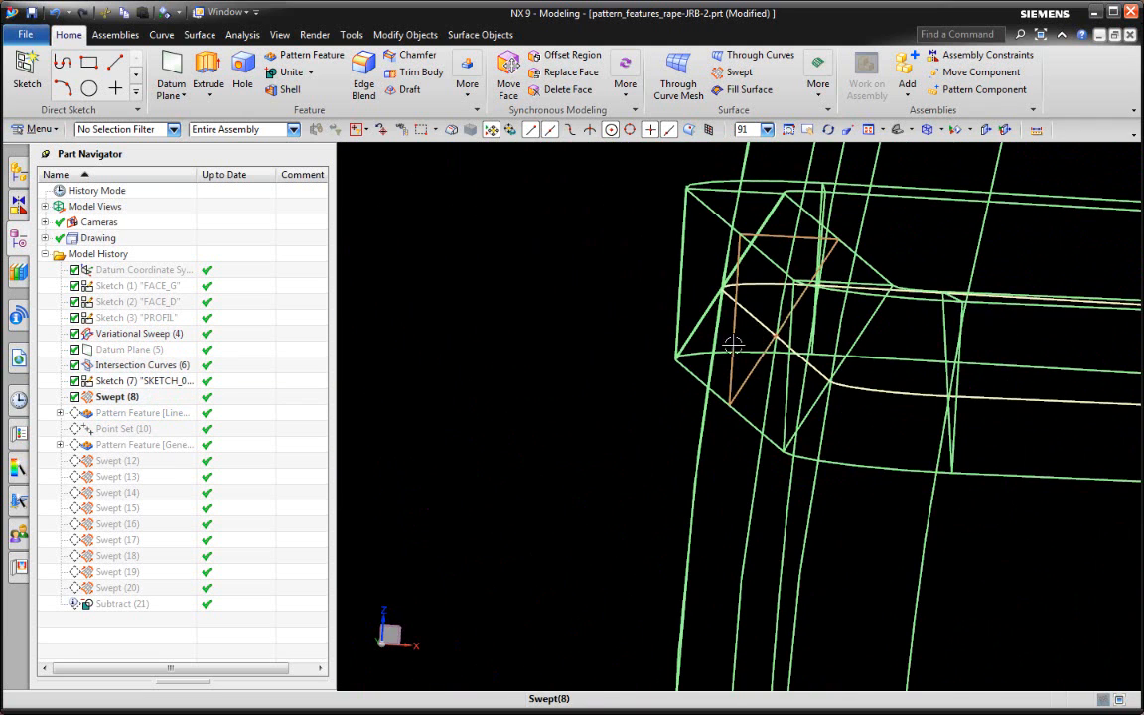
Step: Check the dependencies of Point Set (10), Datum Plane (5), Intersection Curves (6), Sketch (7) and Swept (8) in the model history
left_click(127, 429)
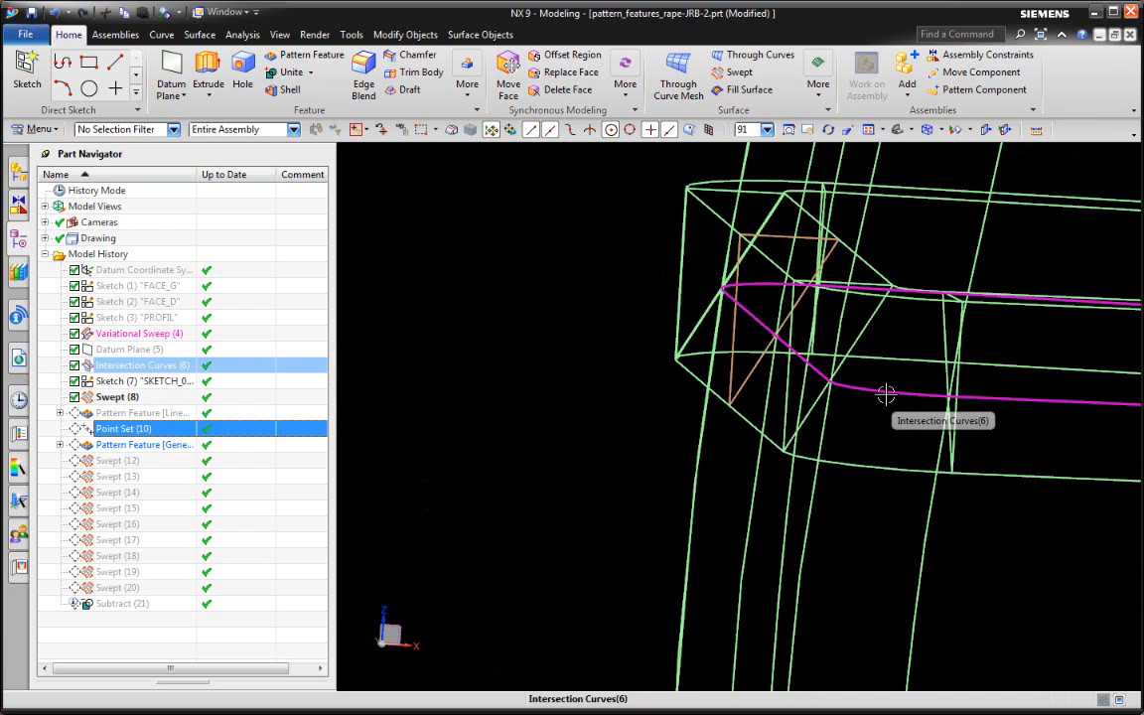
scroll(785, 325, "down", 2)
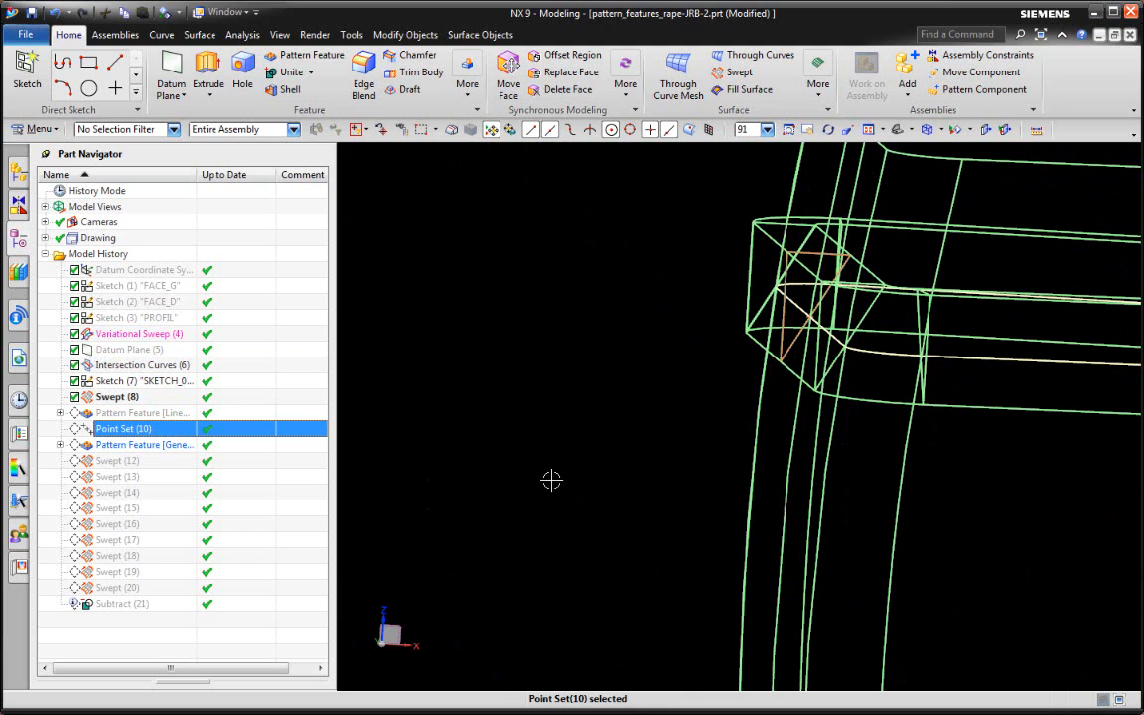
left_click(114, 351)
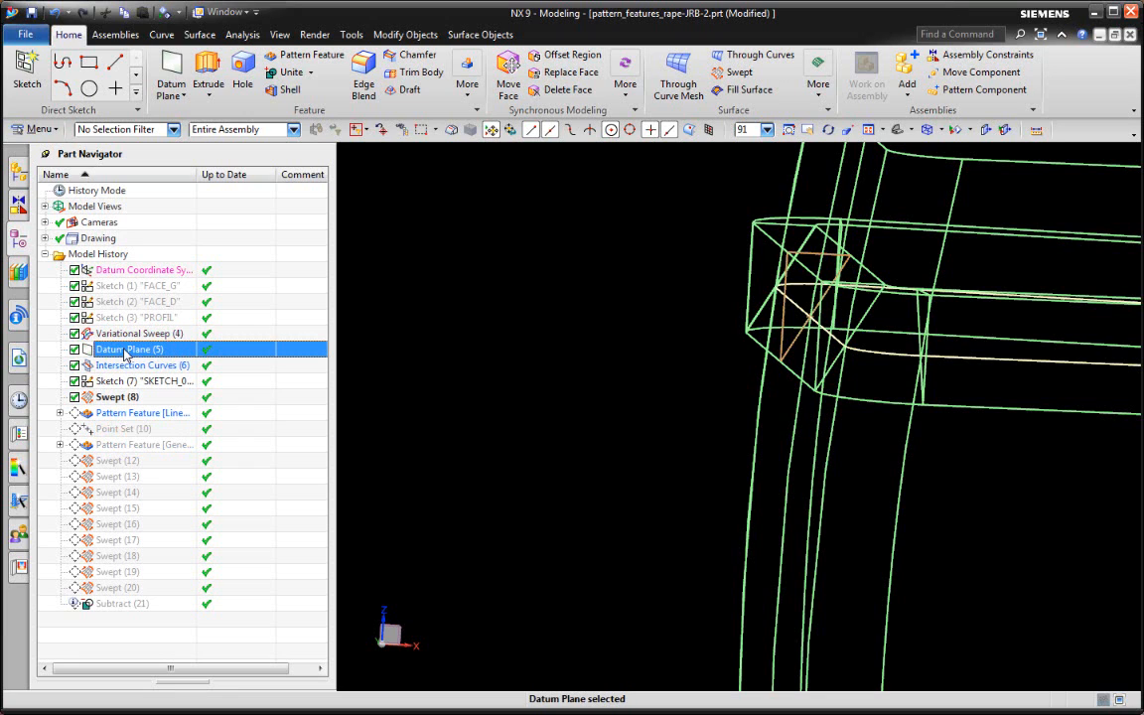
left_click(123, 366)
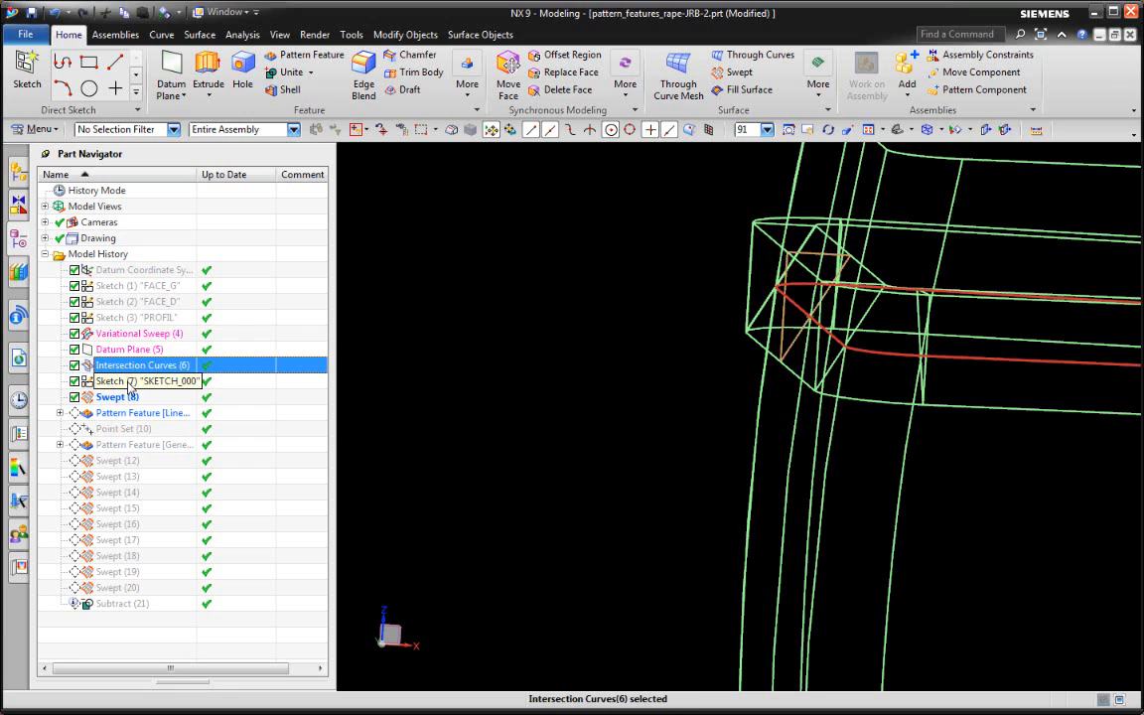
left_click(128, 383)
left_click(125, 399)
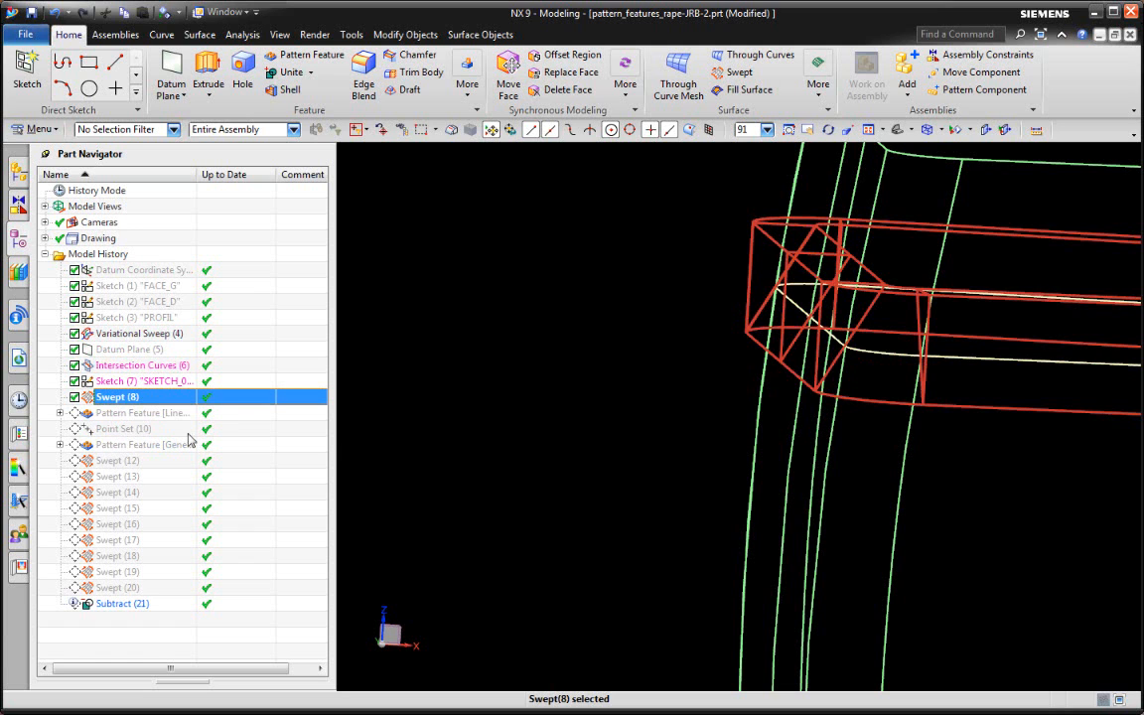
Step: Clear the selection and return the handle to shaded display with edges, showing its upper part
left_click(566, 350)
mouse_move(620, 304)
middle_mouse_down()
mouse_move(637, 339)
mouse_move(617, 373)
middle_mouse_up()
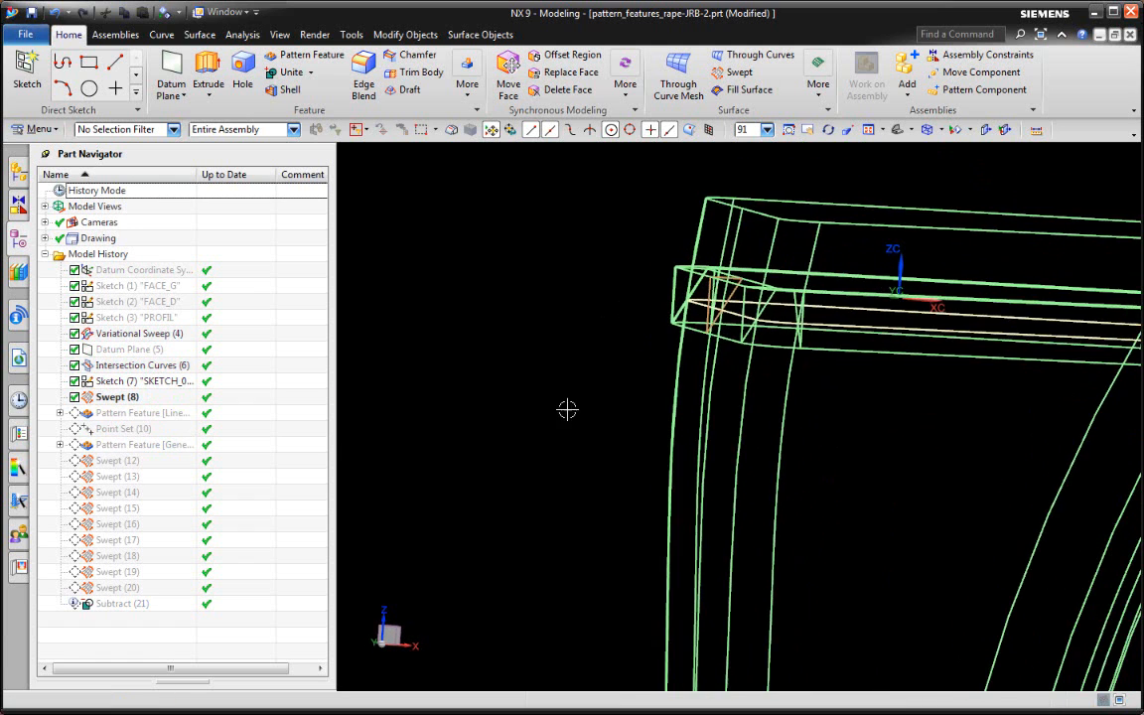
right_click_drag(567, 408, 567, 248)
mouse_move(569, 296)
middle_mouse_down()
mouse_move(572, 315)
mouse_move(631, 311)
middle_mouse_up()
scroll(569, 304, "down", 4)
scroll(632, 311, "down", 1)
scroll(632, 311, "down", 1)
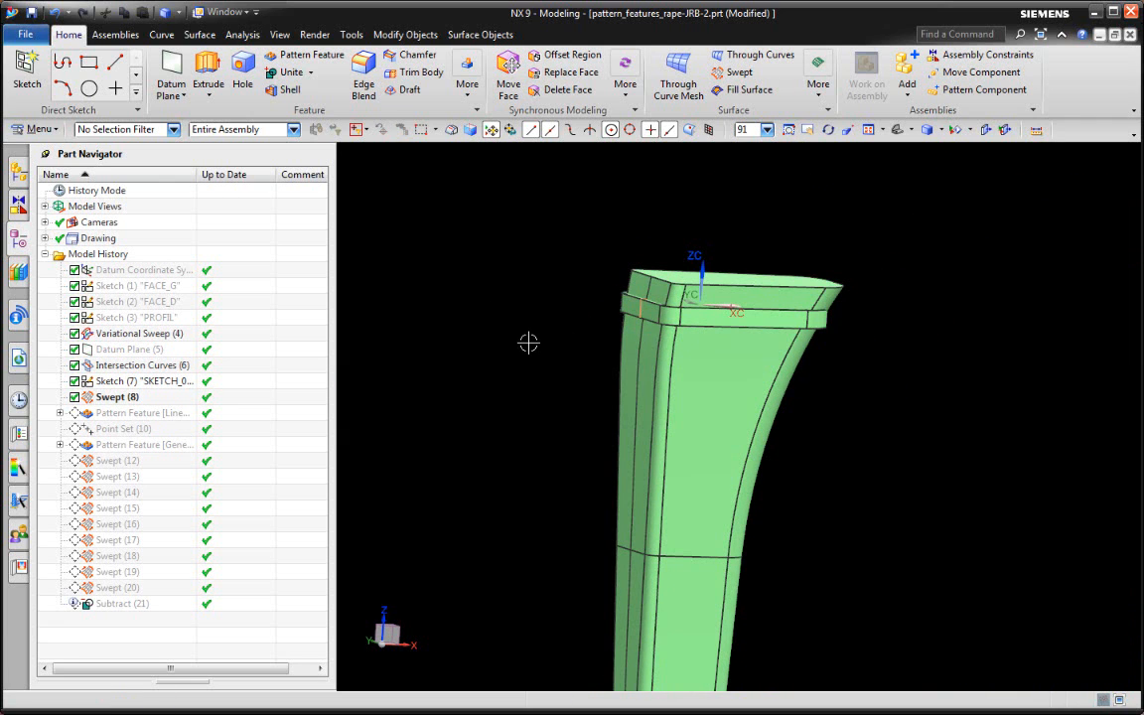
Step: Switch from Modeling to the Shape Studio application
left_click(405, 34)
left_click(480, 34)
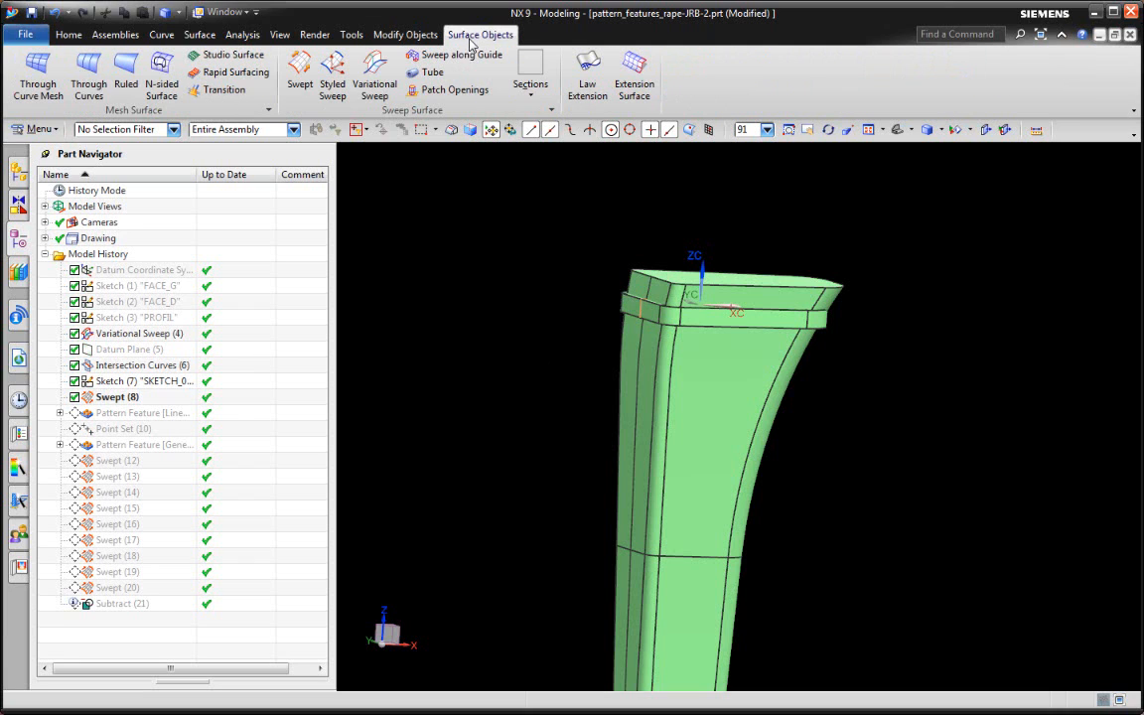
left_click(405, 34)
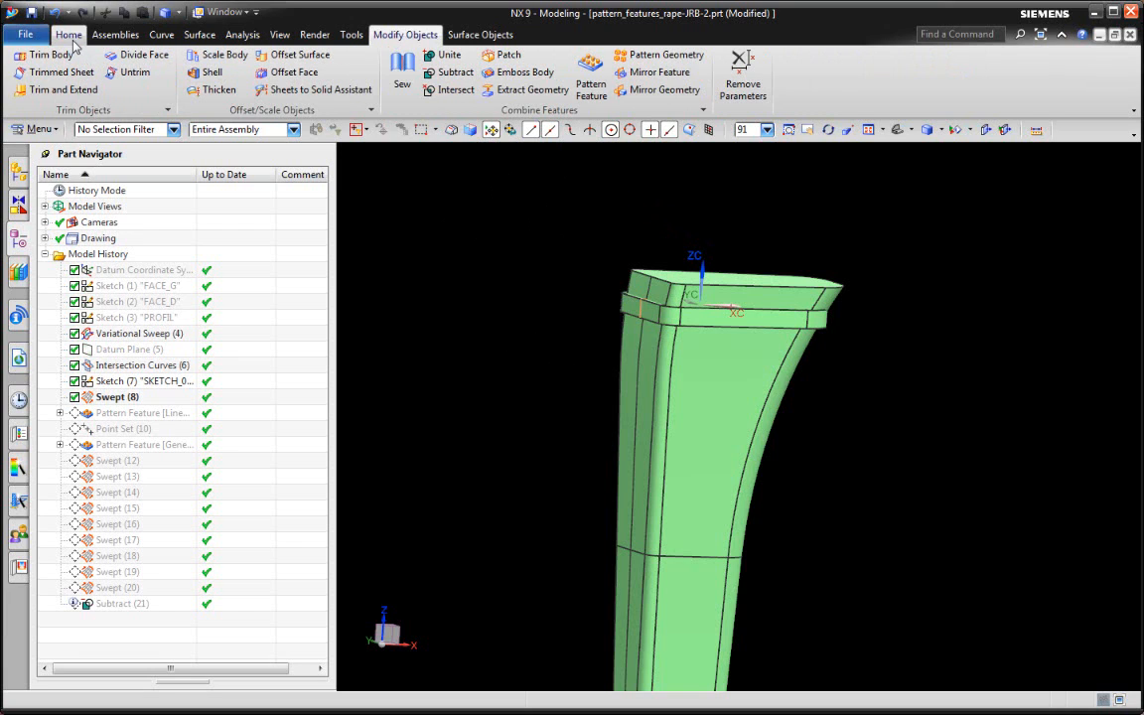
left_click(25, 33)
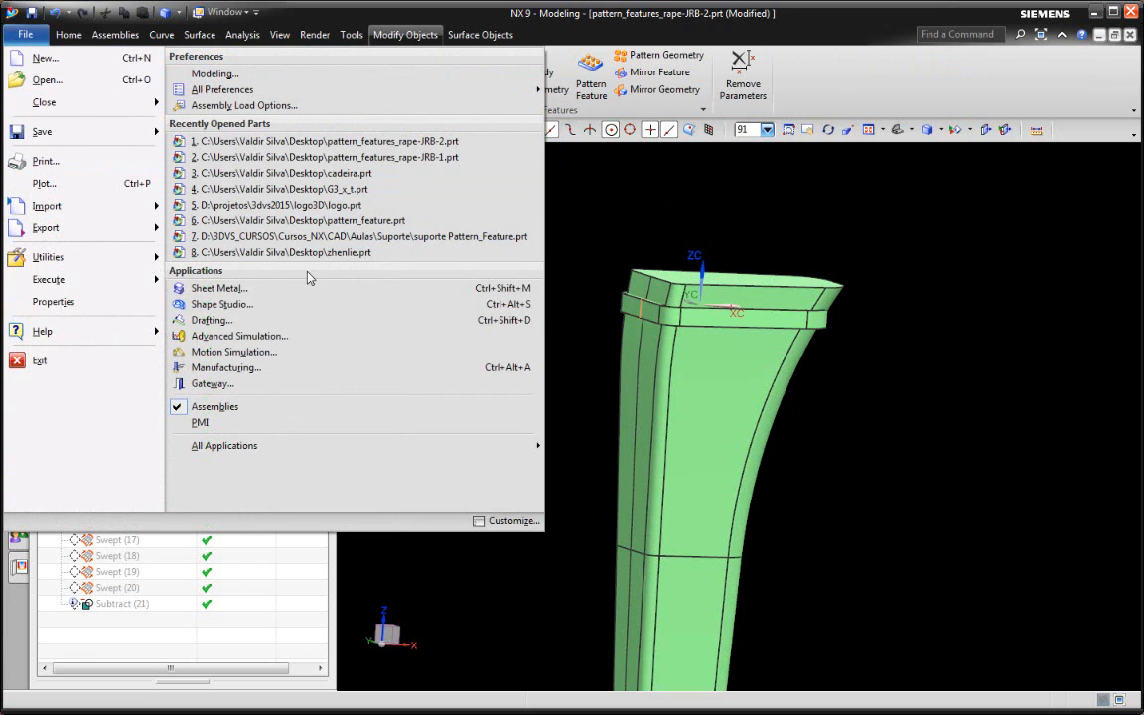
left_click(239, 304)
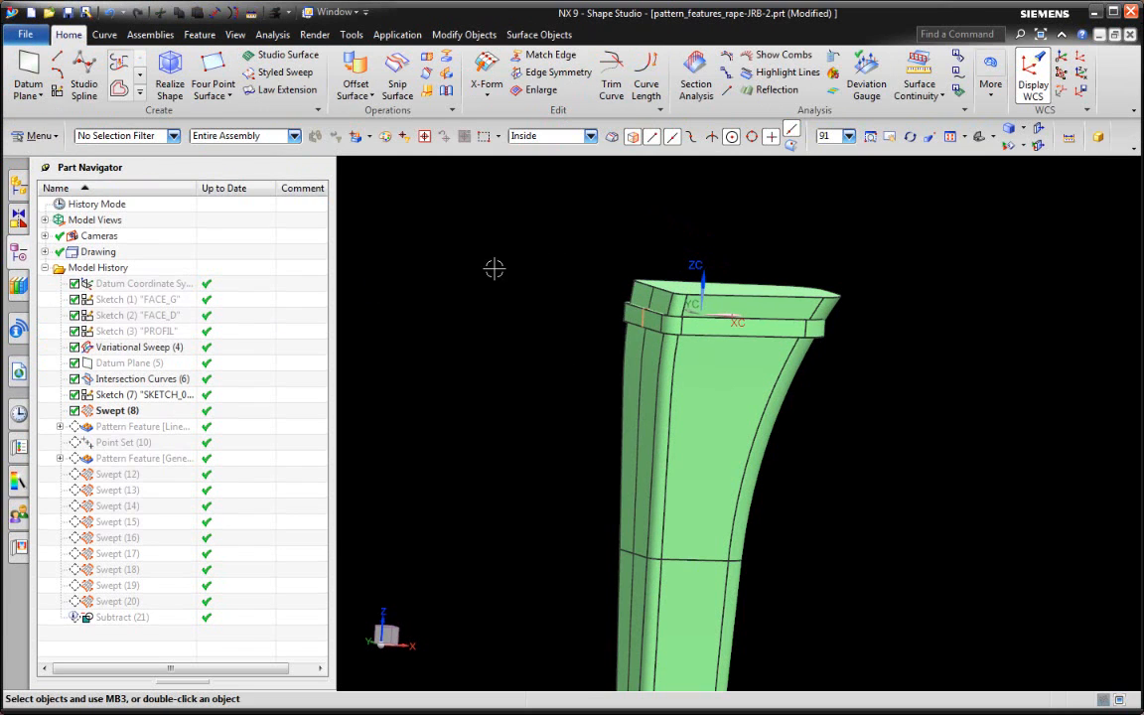
Step: Start a Pattern Feature with Datum Plane (5), Intersection Curves (6), Sketch (7) and Swept (8) as the features to pattern
left_click(198, 37)
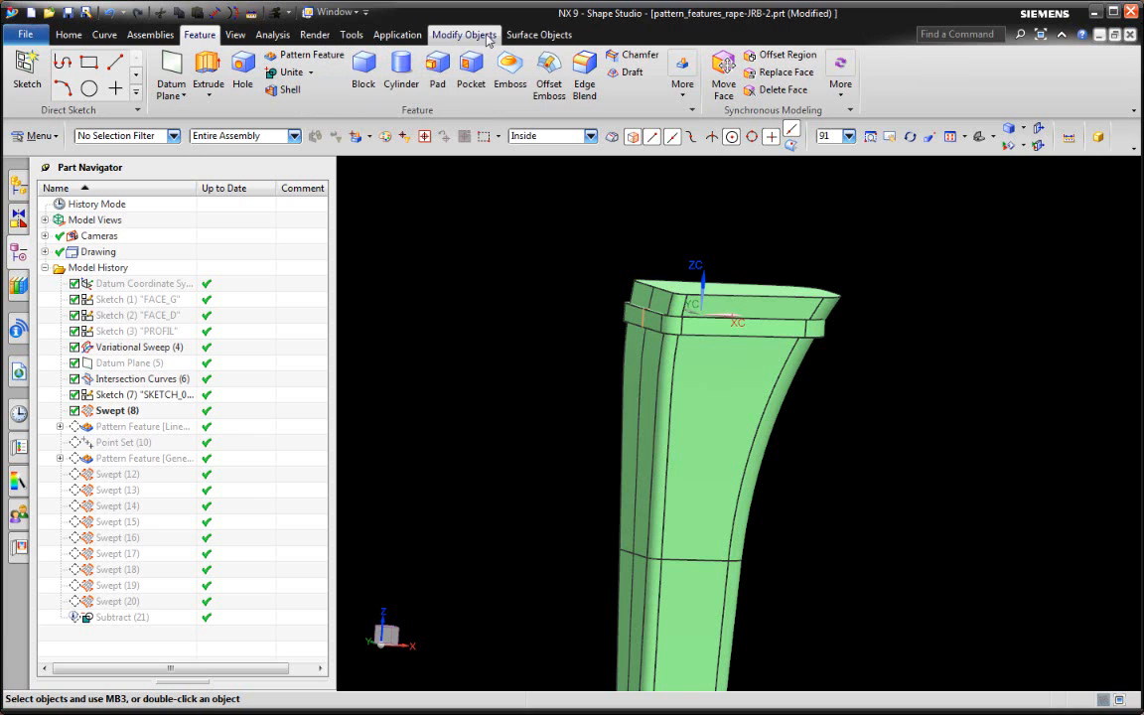
left_click(311, 55)
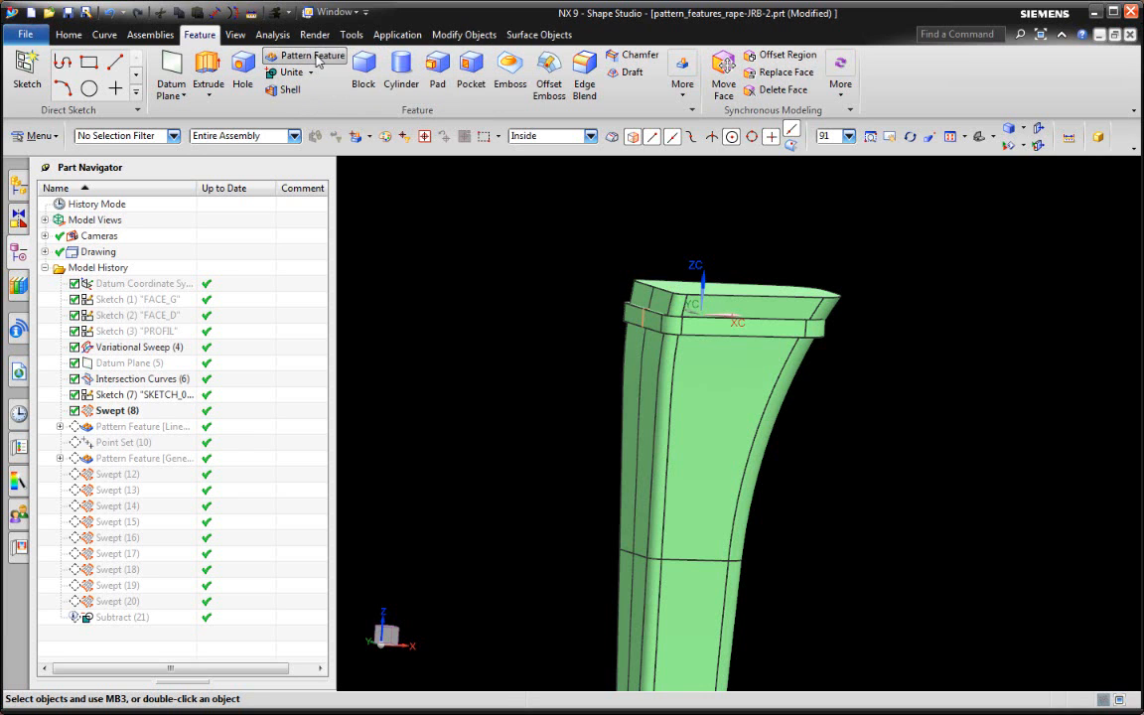
left_click_drag(377, 20, 475, 223)
left_click(422, 158)
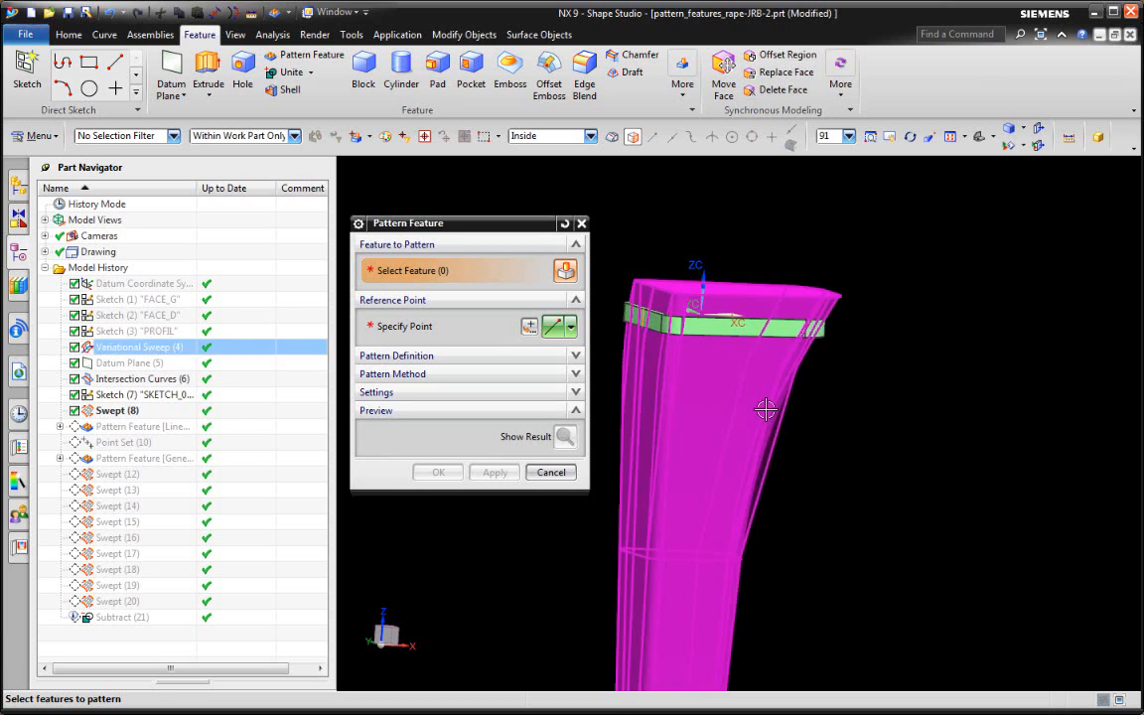
middle_click_drag(765, 408, 745, 396)
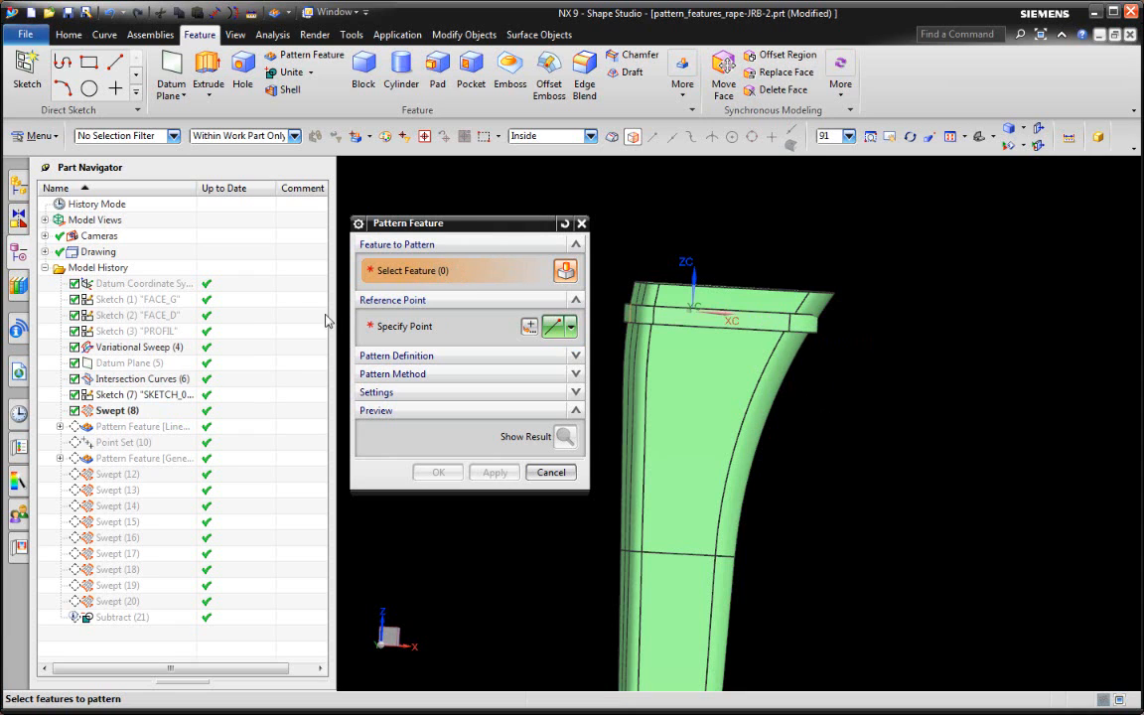
left_click(137, 365)
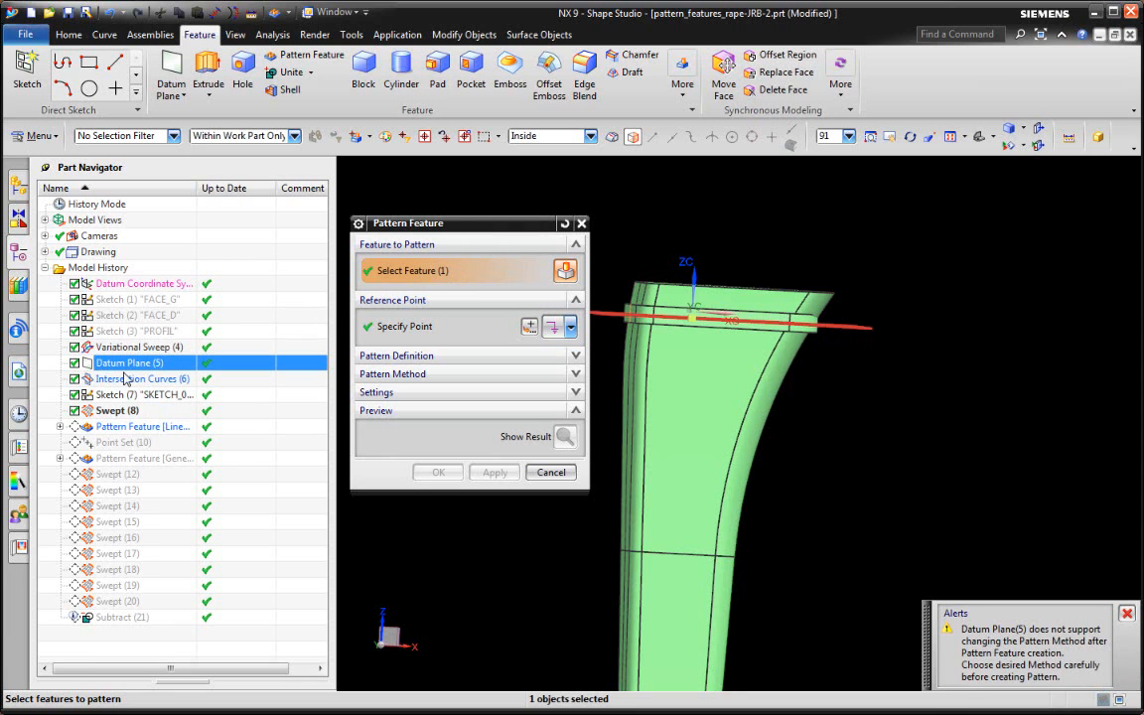
left_click(119, 380, "ctrl")
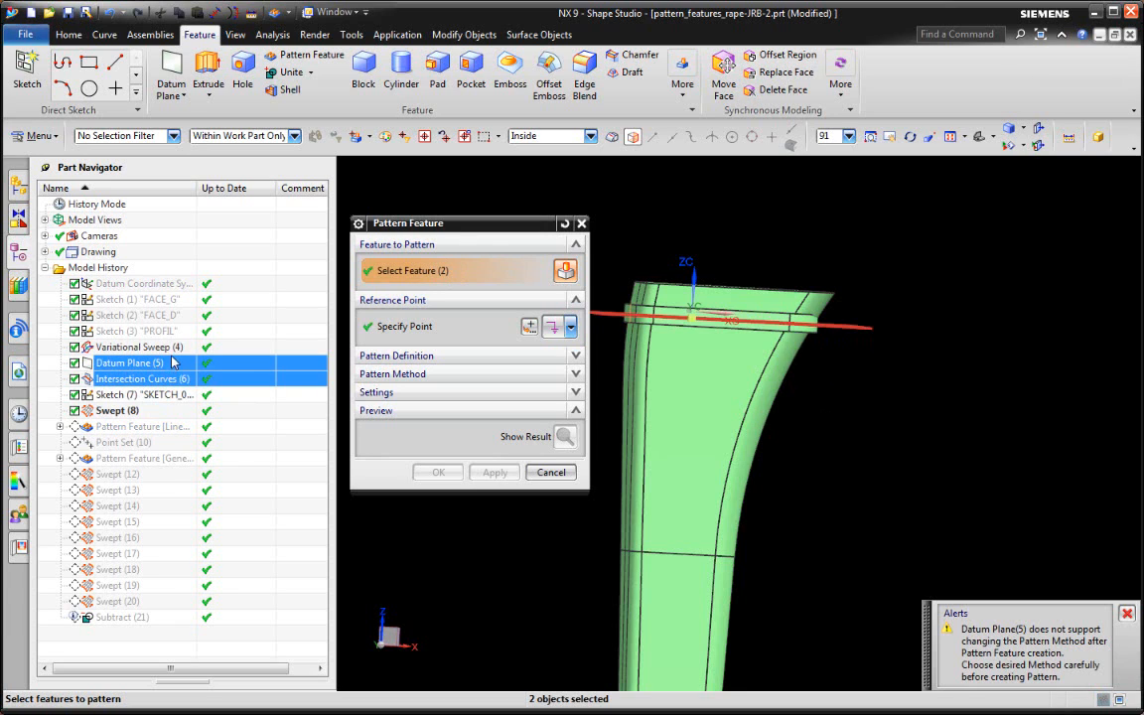
left_click(129, 394, "ctrl")
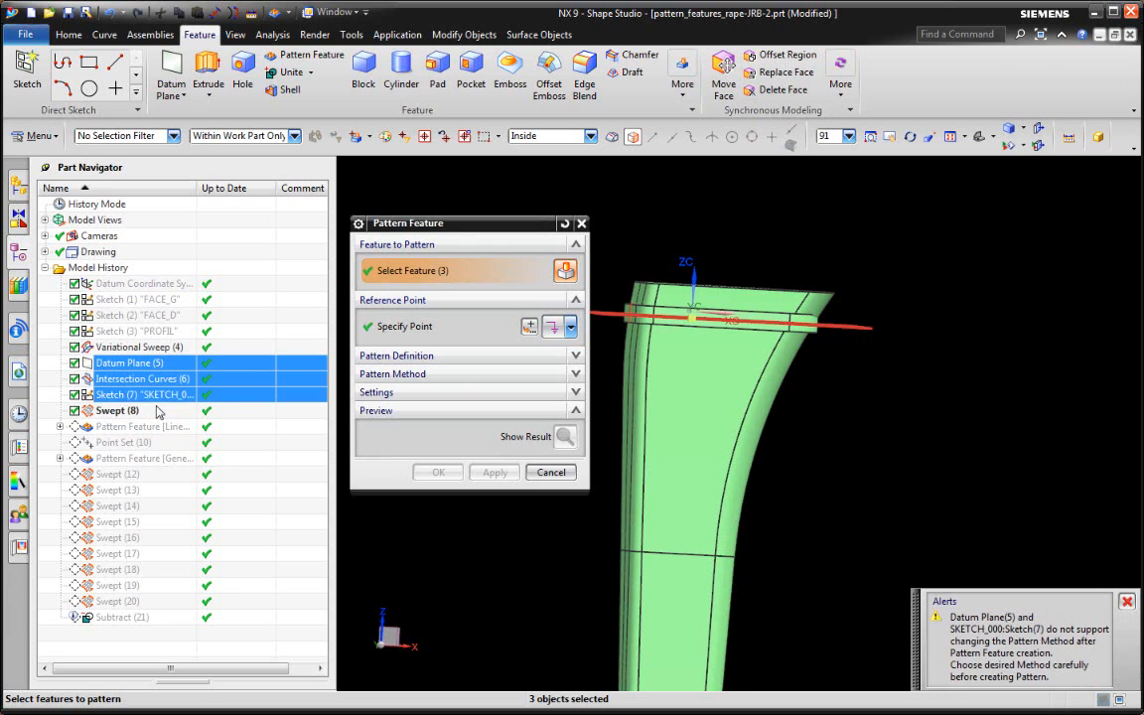
left_click(139, 411, "ctrl")
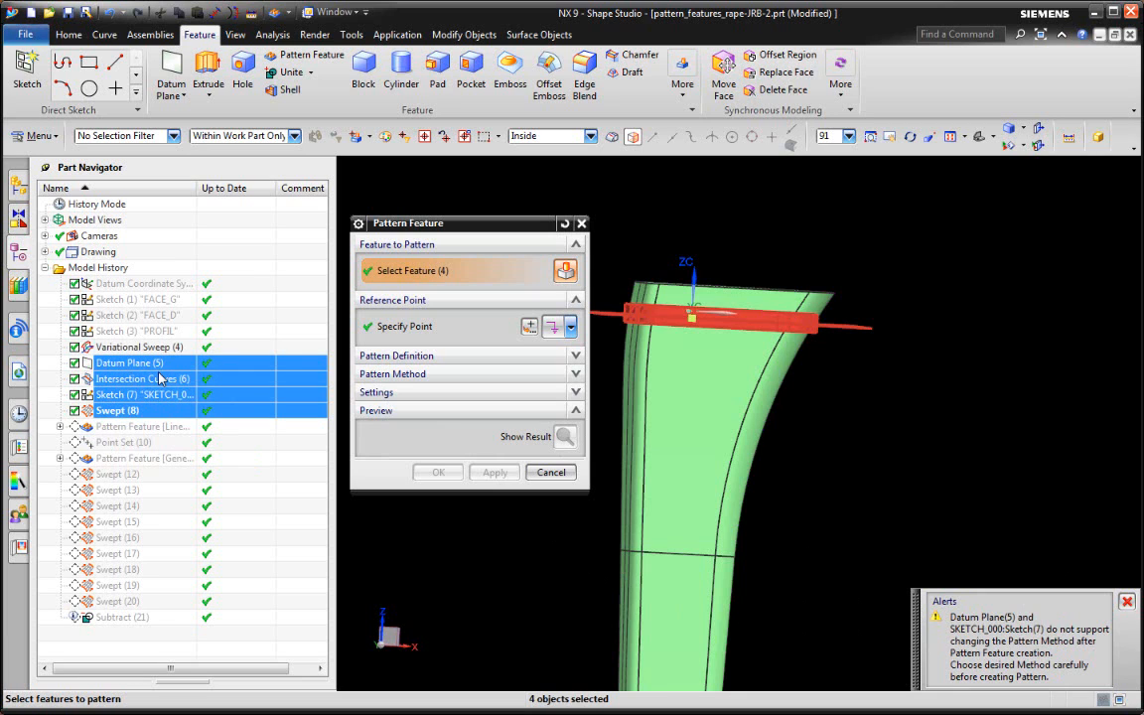
middle_click_drag(905, 363, 1022, 339)
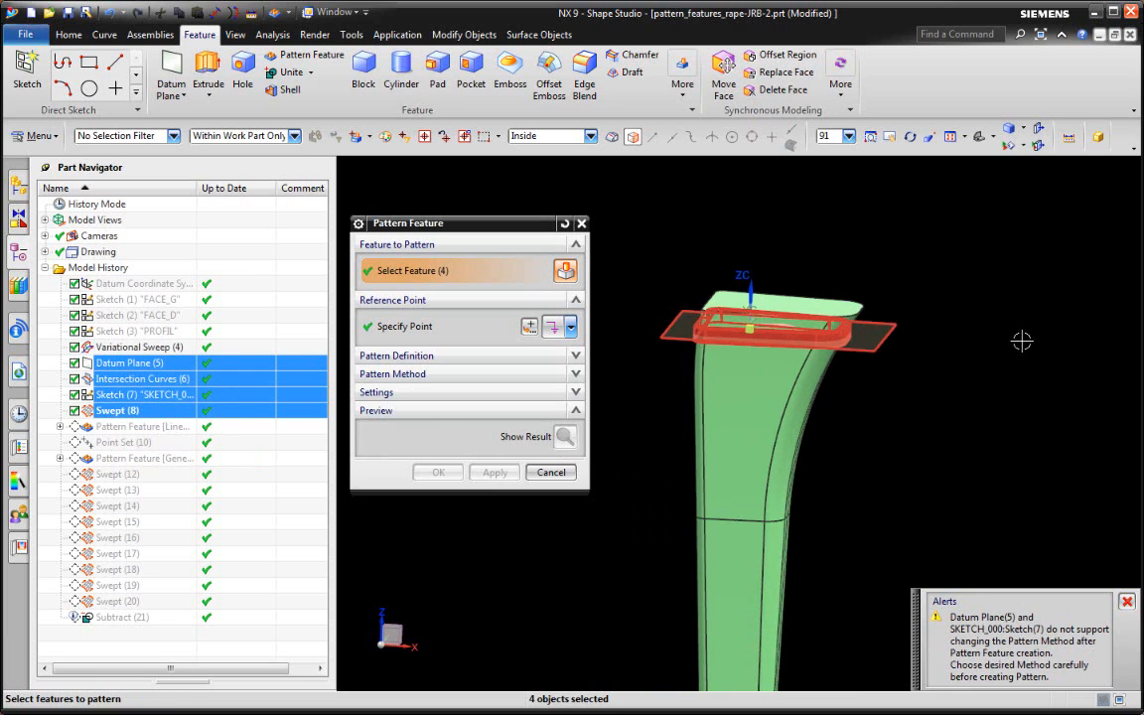
Step: Check the coordinates of the pattern's inferred reference point at the datum plane and accept its location
left_click(418, 334)
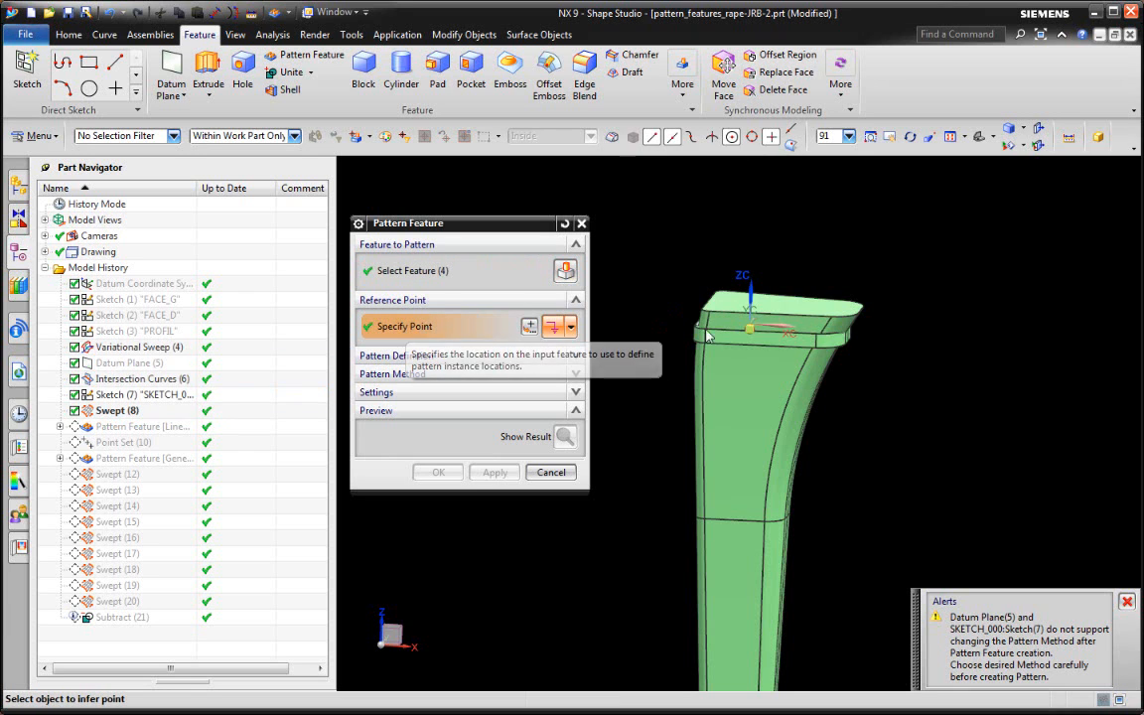
middle_click_drag(695, 328, 806, 317)
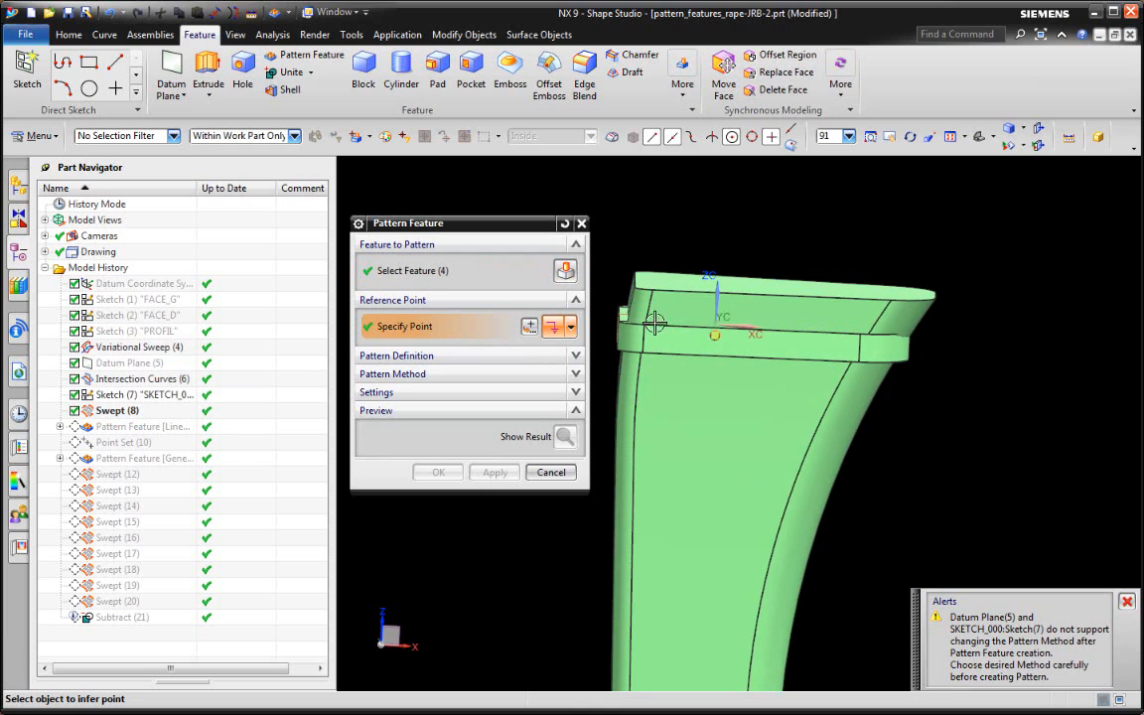
left_click(716, 327)
left_click(530, 326)
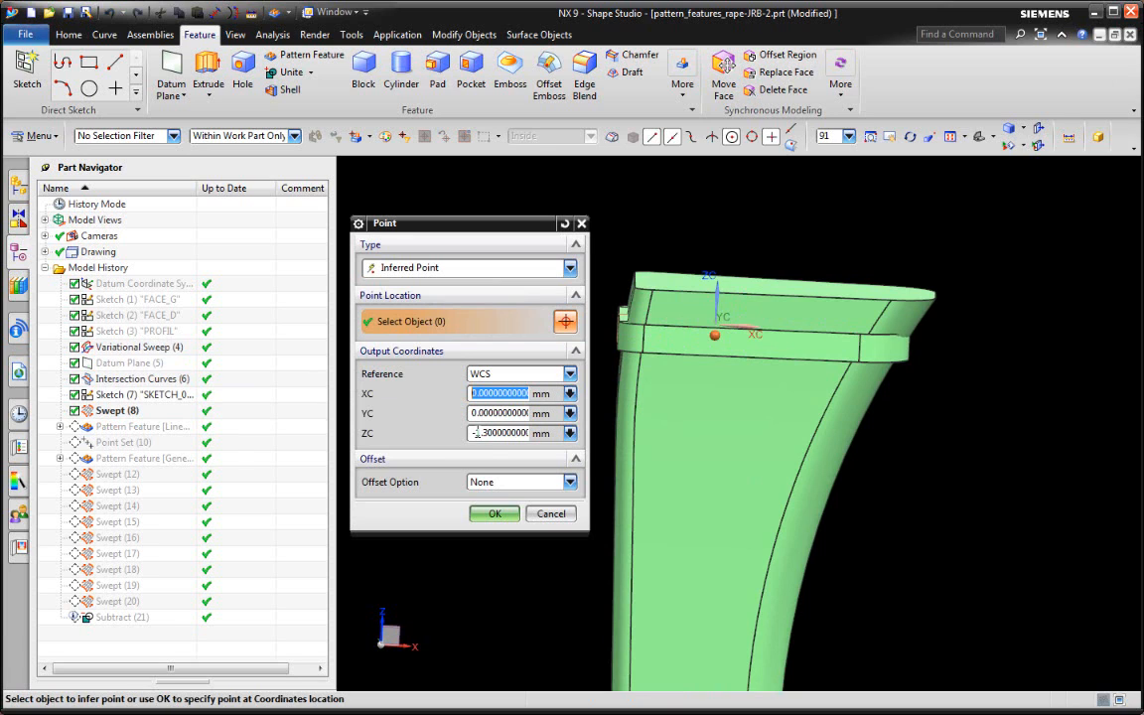
left_click(476, 433)
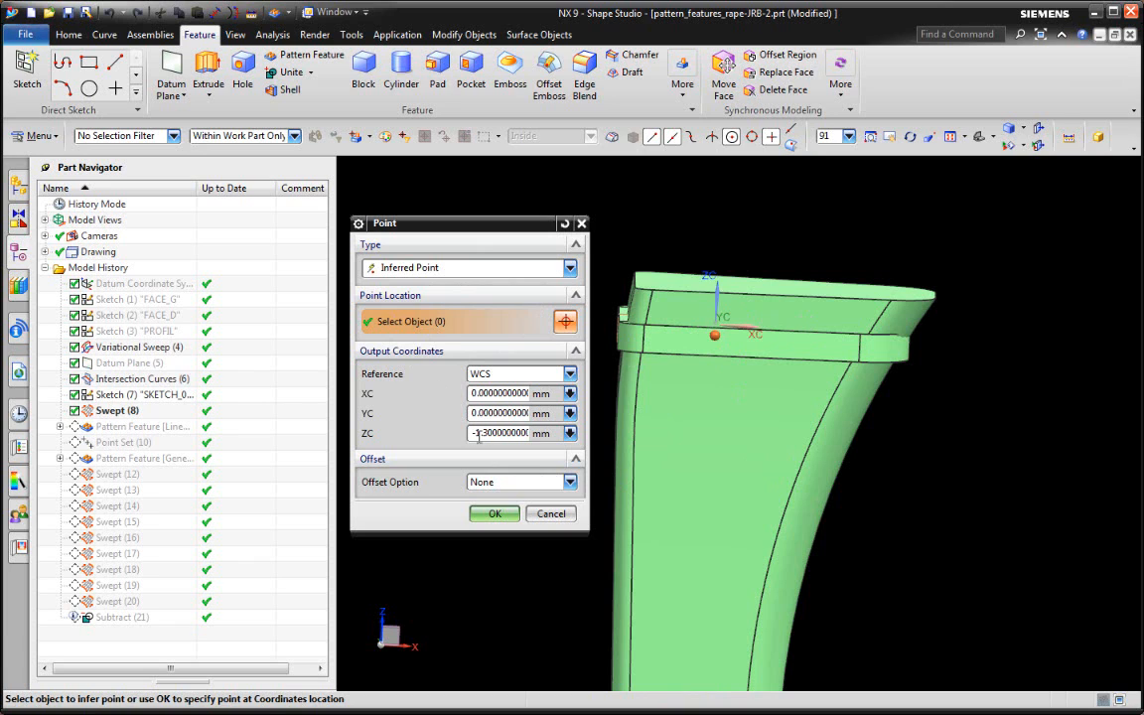
left_click(494, 513)
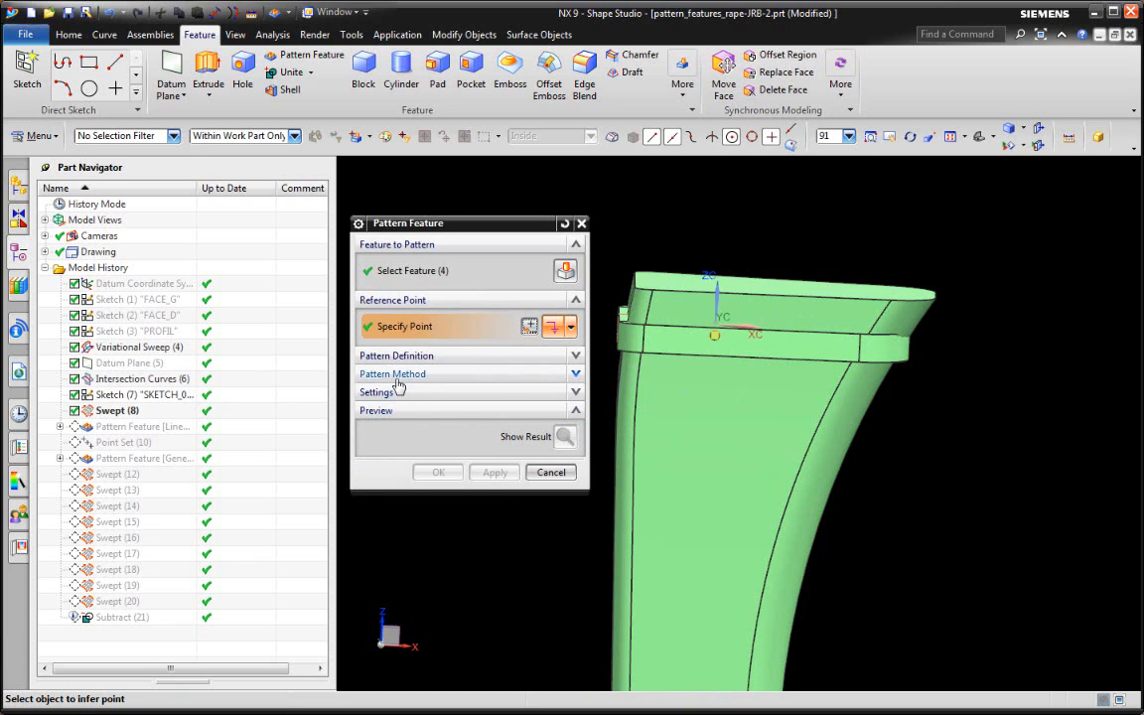
Step: Open the pattern definition and set Direction 1 of the linear layout along the Z-axis
left_click_drag(449, 231, 424, 36)
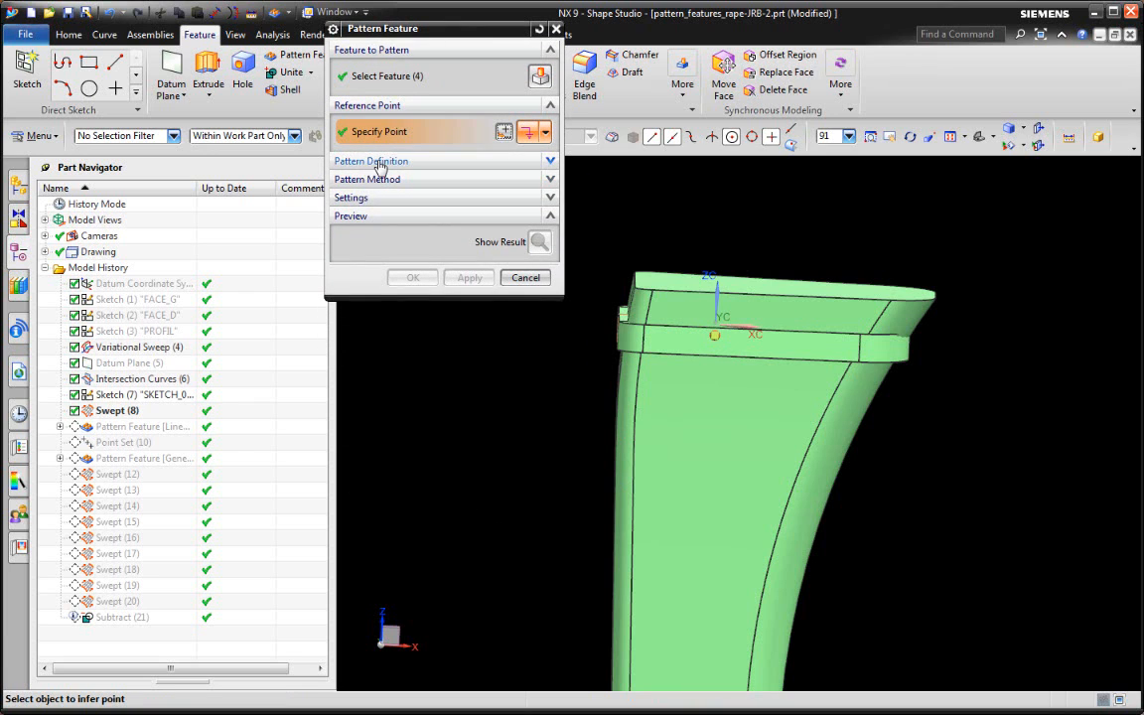
left_click(342, 160)
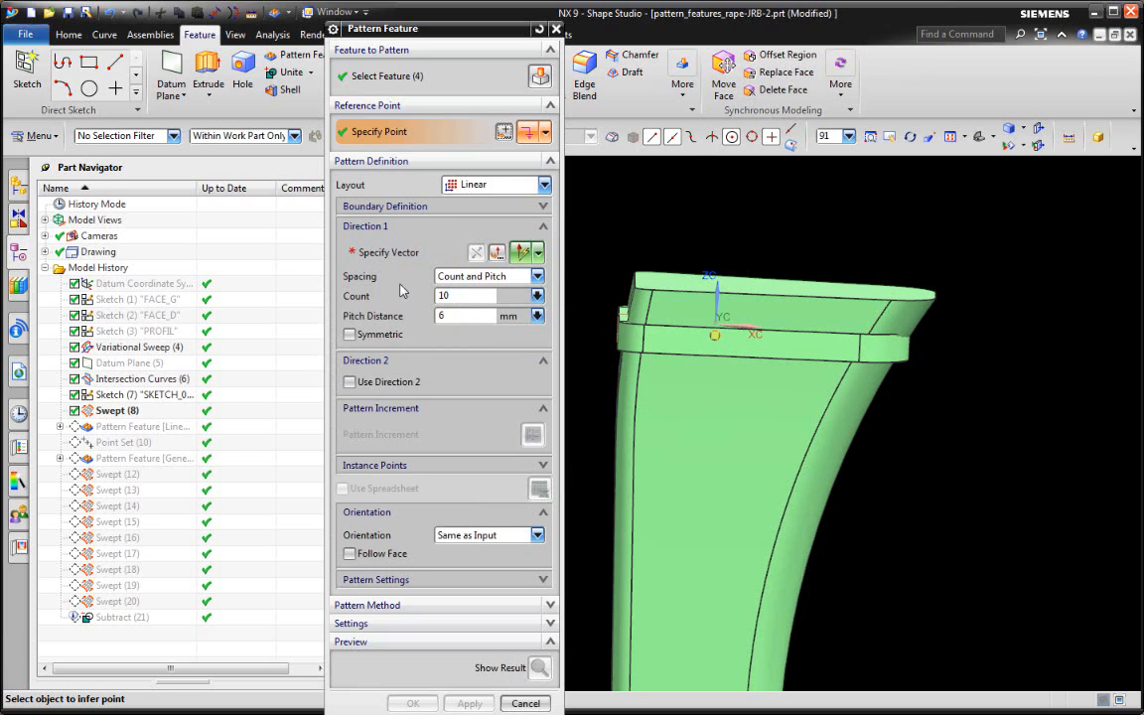
left_click(392, 253)
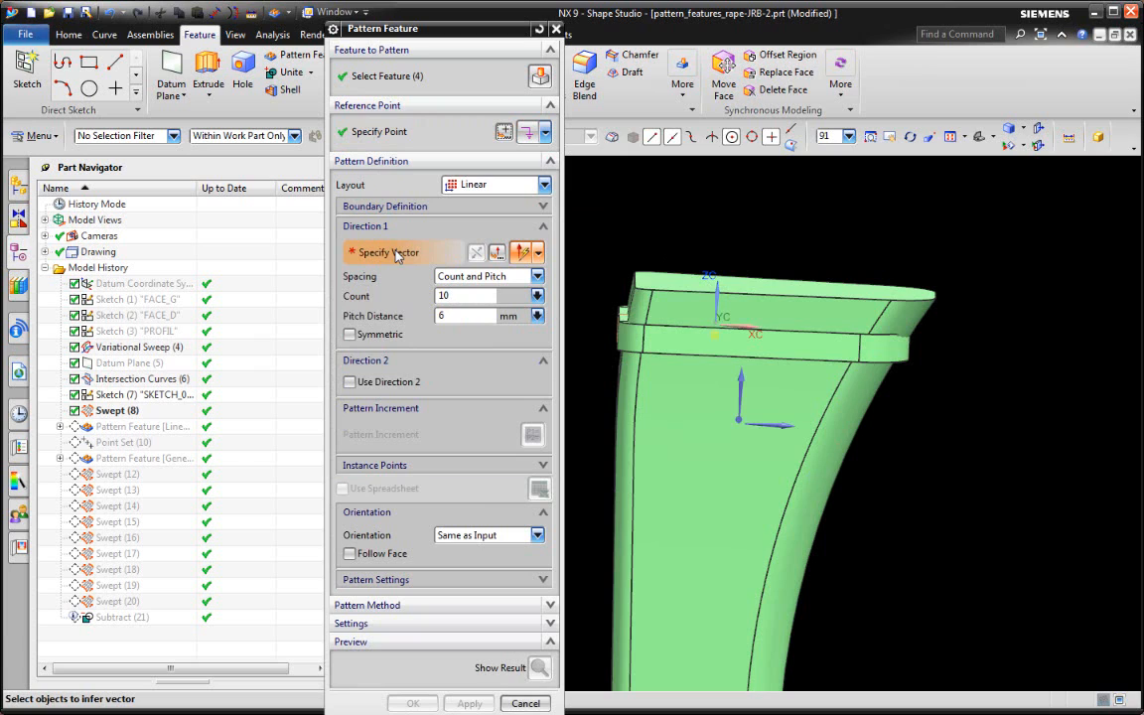
left_click(746, 388)
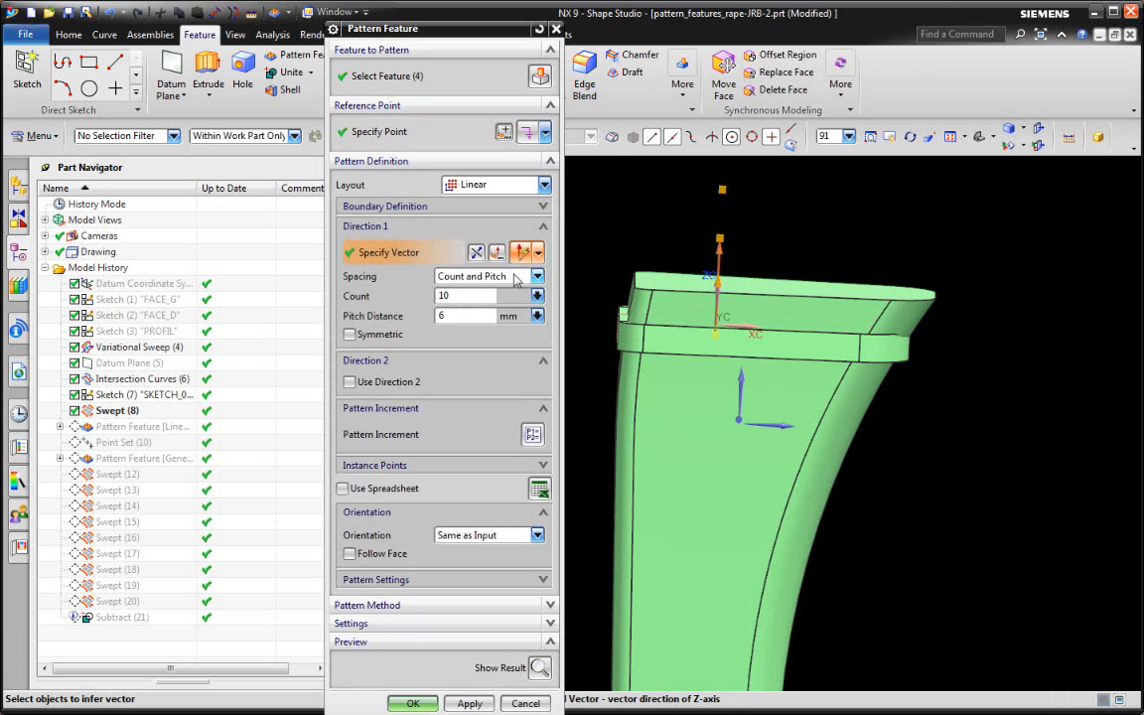
Step: Reverse Direction 1 so the pattern runs down the handle, and set its pitch distance to 7 mm
left_click(477, 252)
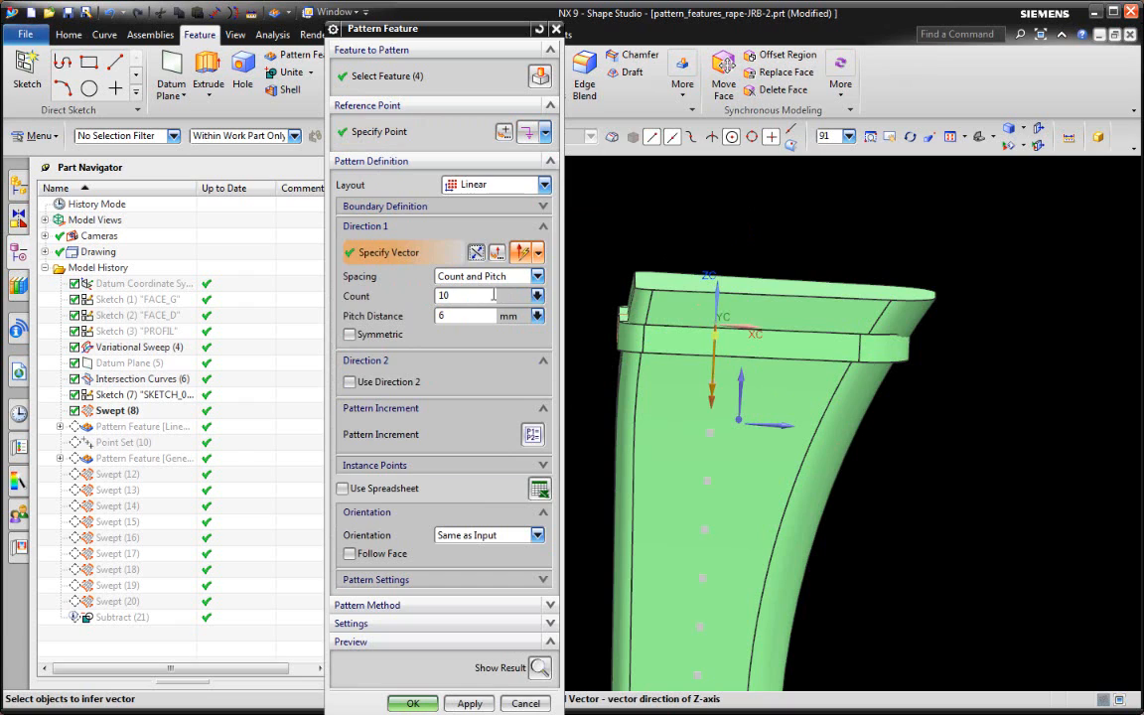
double_click(450, 295)
left_click(460, 317)
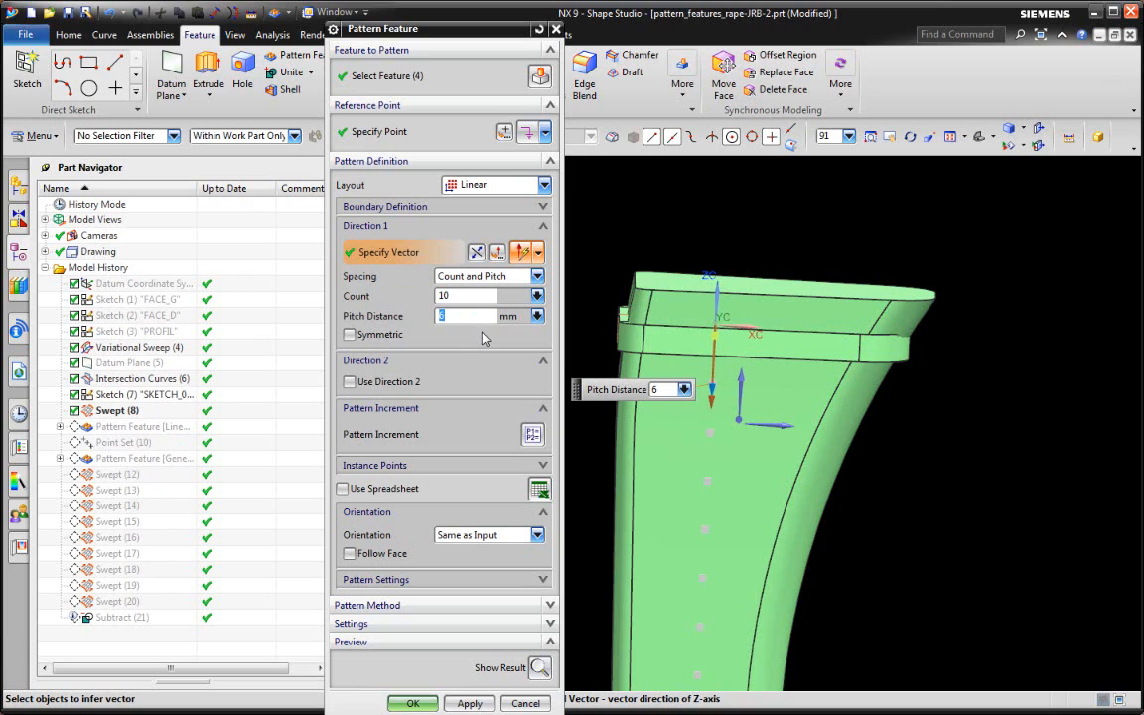
type("7")
left_click(458, 294)
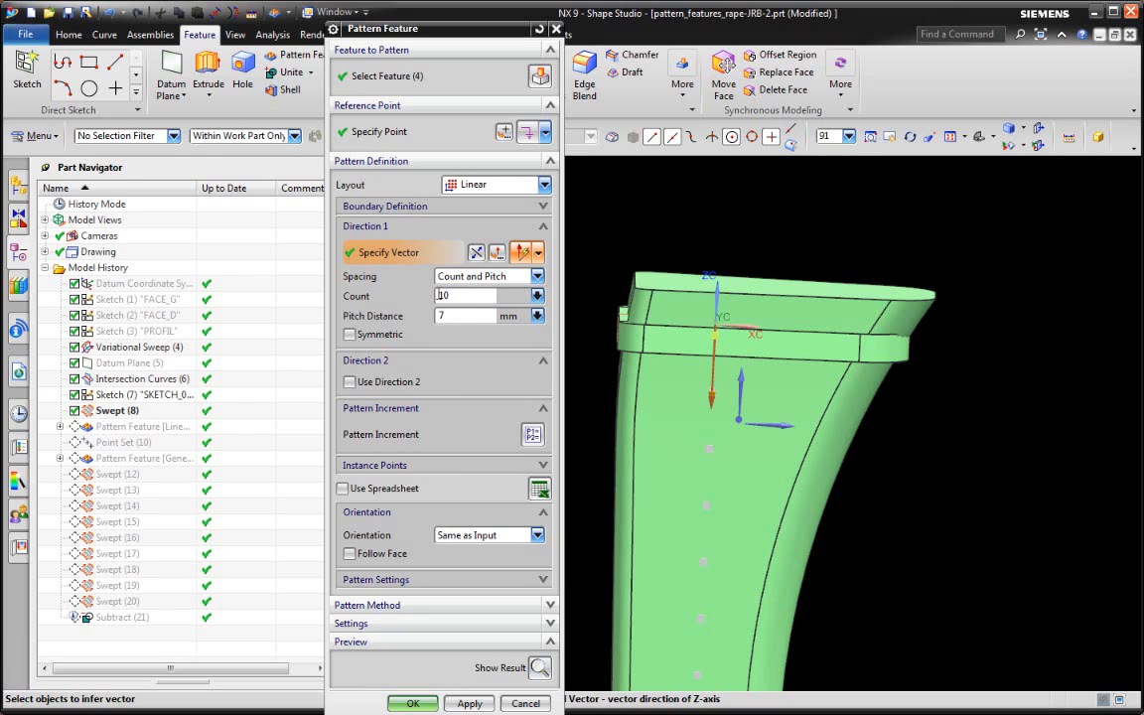
left_click(467, 314)
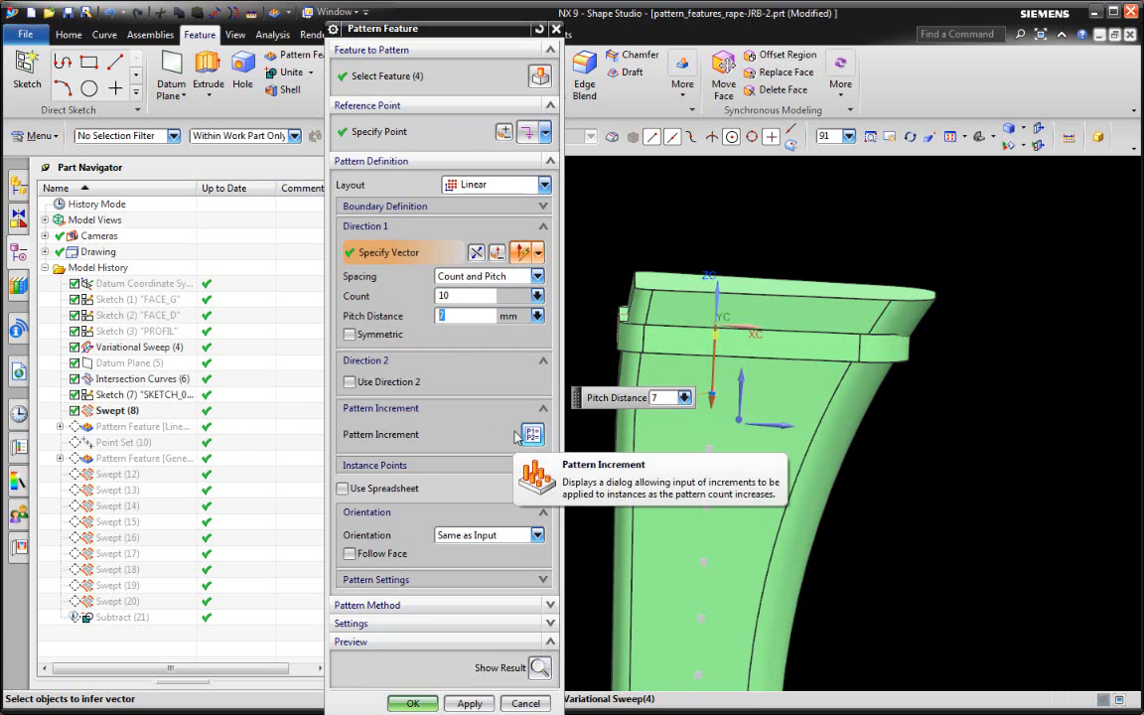
Step: In the Variational pattern method, mark the first face set for Intersection Curves (6) as a reusable reference
left_click(377, 407)
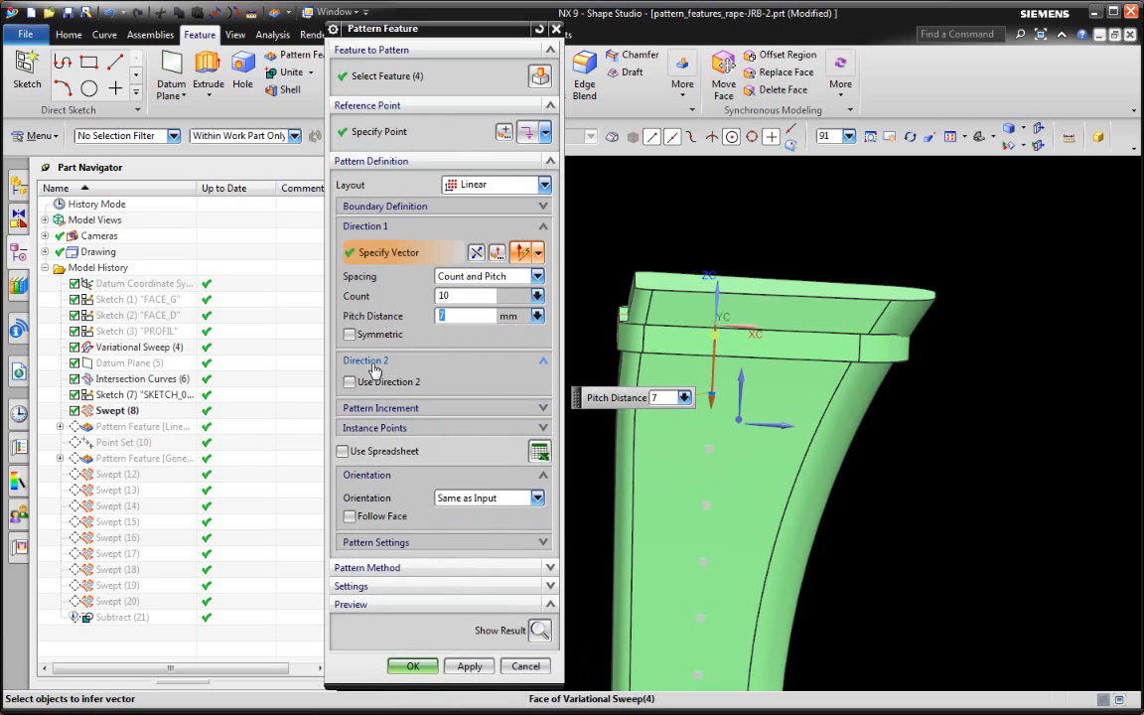
left_click(375, 364)
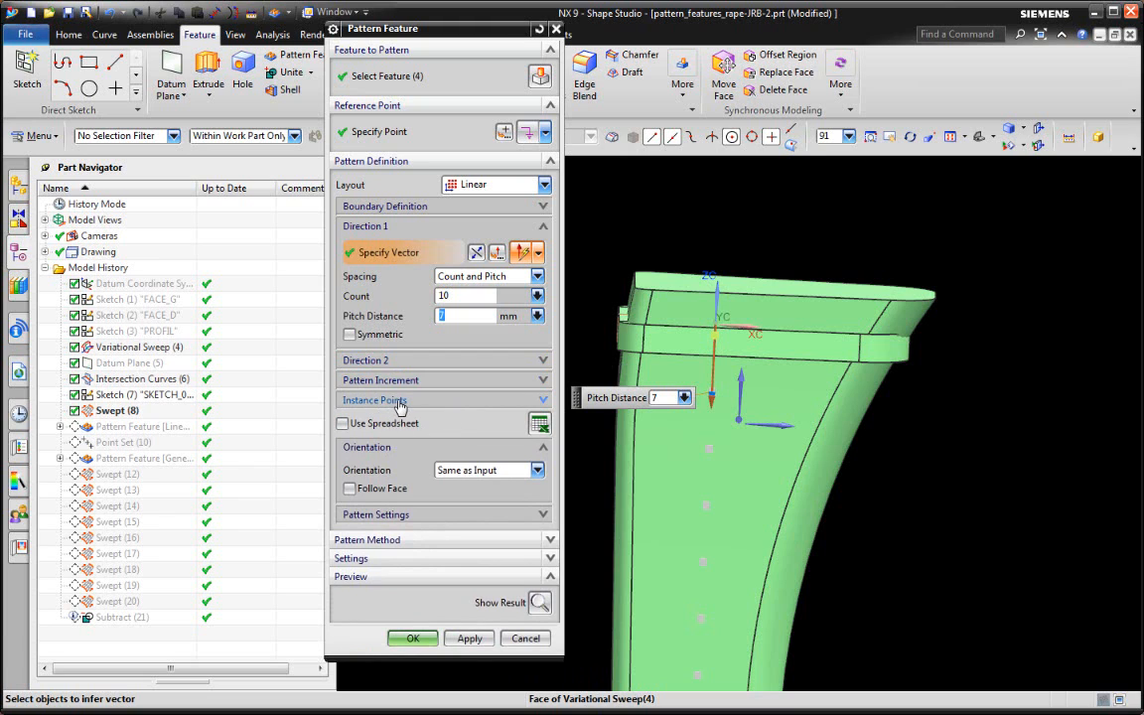
left_click(400, 407)
left_click(400, 407)
left_click(381, 447)
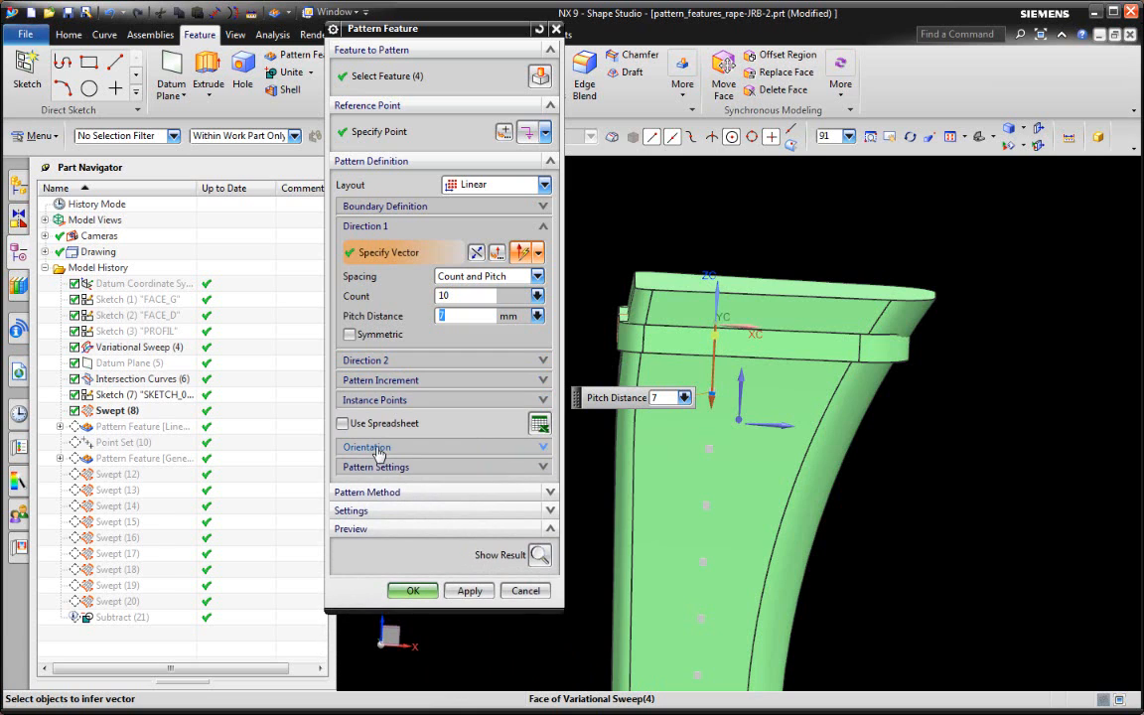
left_click(408, 493)
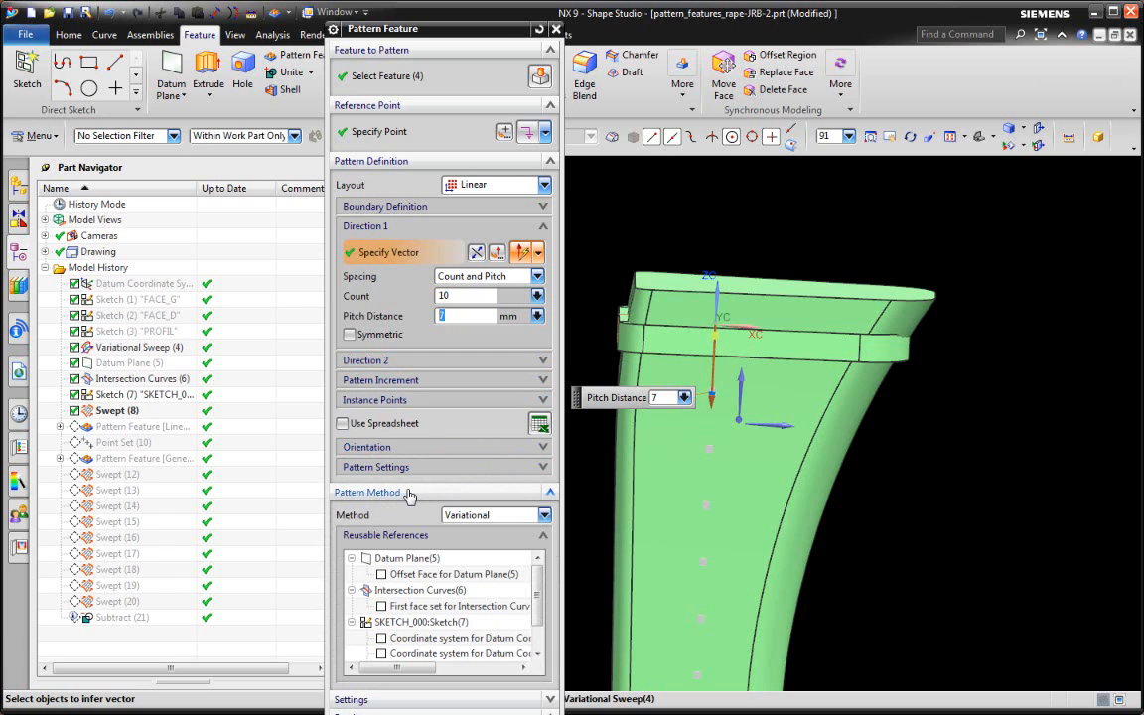
left_click(354, 160)
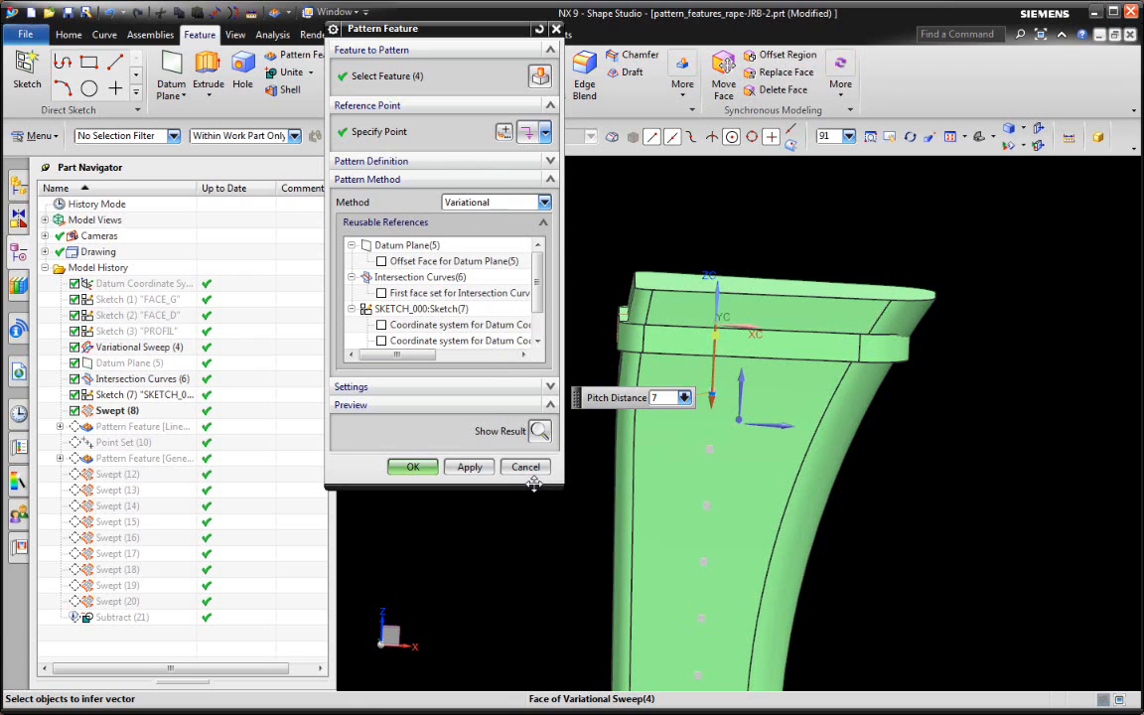
left_click_drag(534, 488, 534, 512)
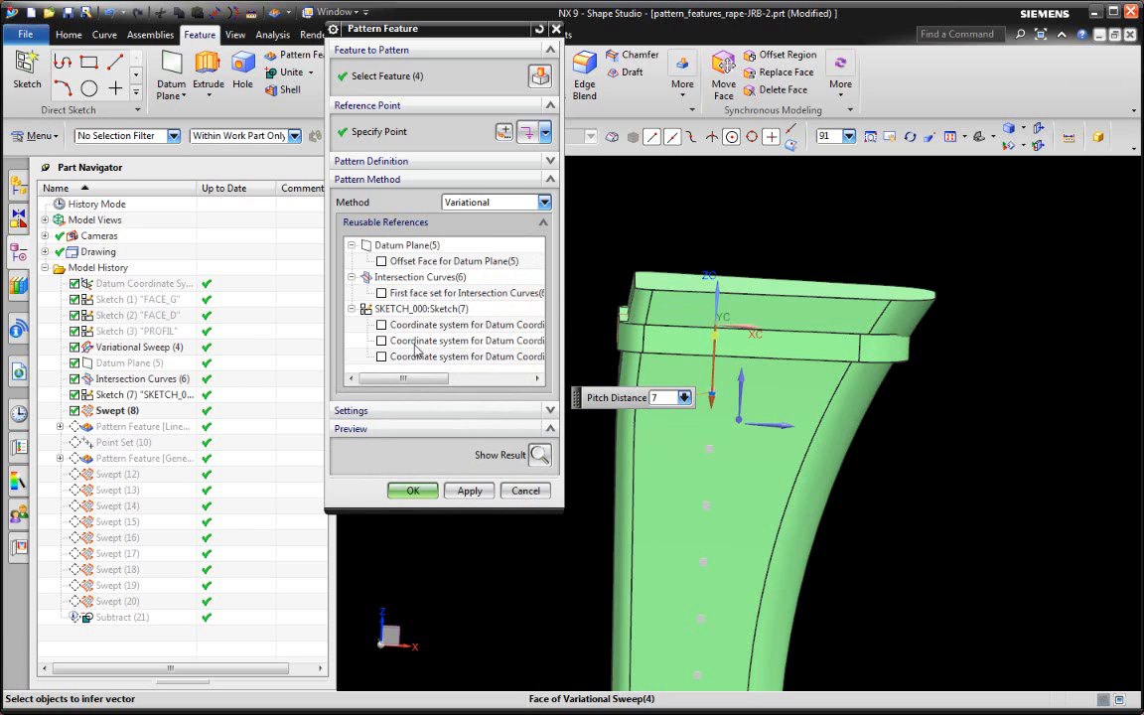
mouse_move(430, 378)
left_mouse_down()
mouse_move(509, 384)
mouse_move(408, 383)
left_mouse_up()
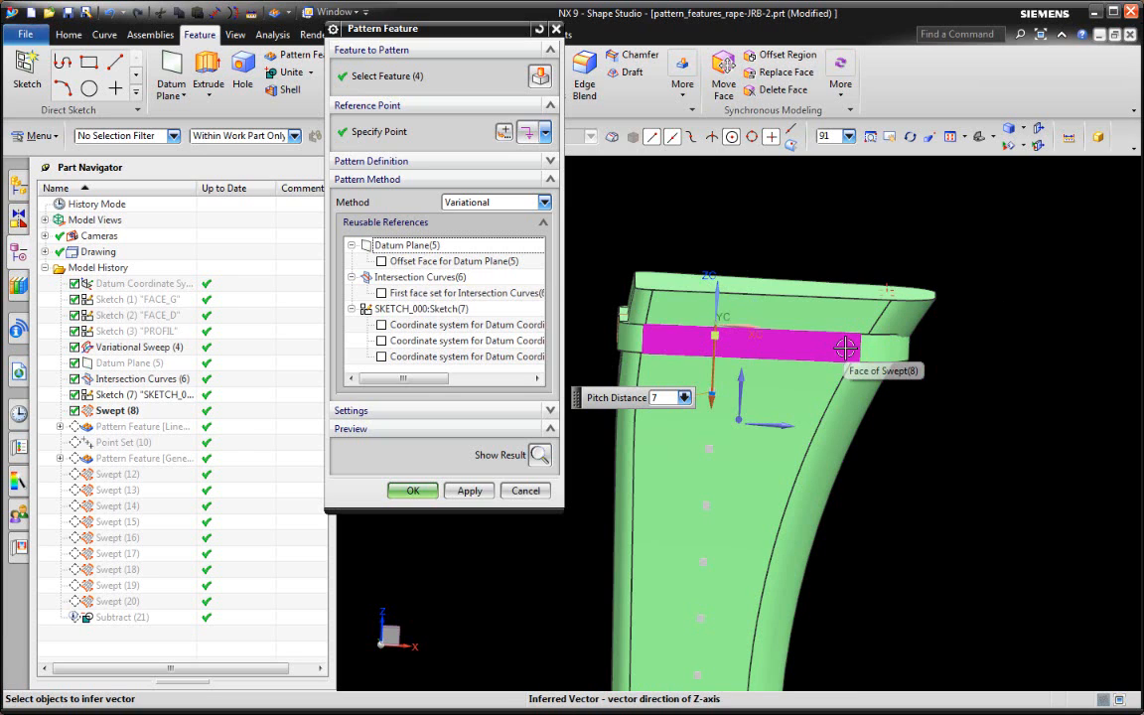
scroll(868, 235, "down", 3)
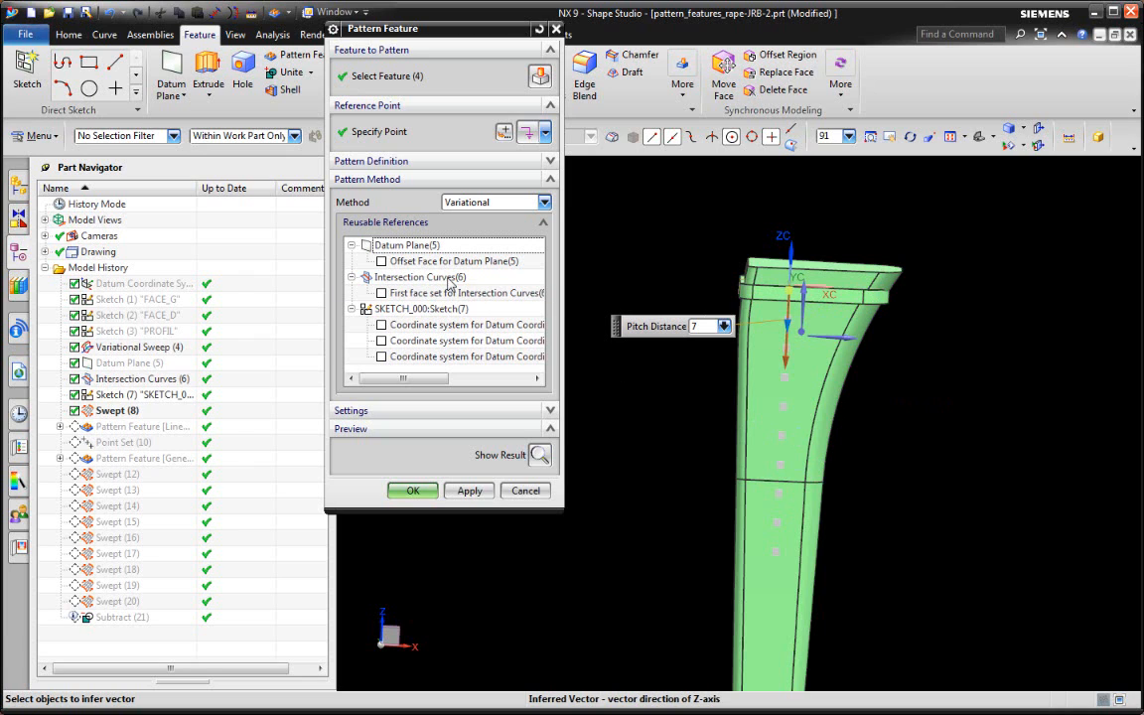
left_click(381, 292)
Step: Preview the pattern result, inspect the lowest groove instances from several angles, and undo the preview
left_click(539, 455)
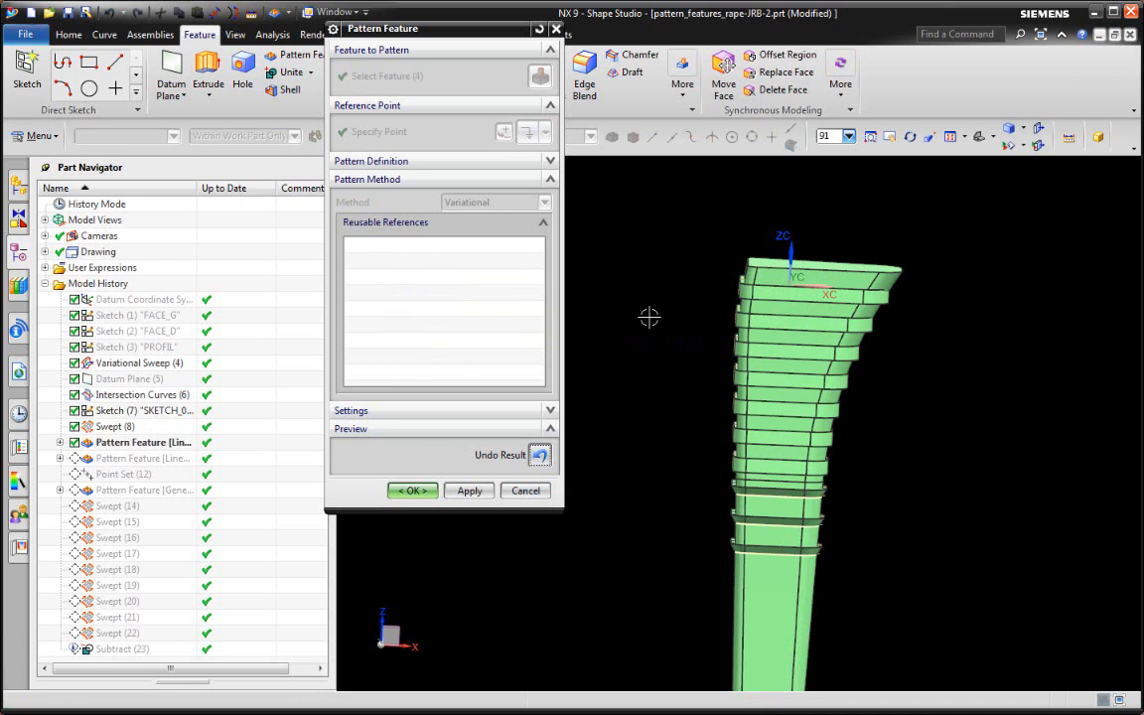
scroll(873, 472, "up", 3)
middle_click_drag(859, 488, 765, 464)
scroll(807, 522, "up", 4)
scroll(885, 443, "down", 4)
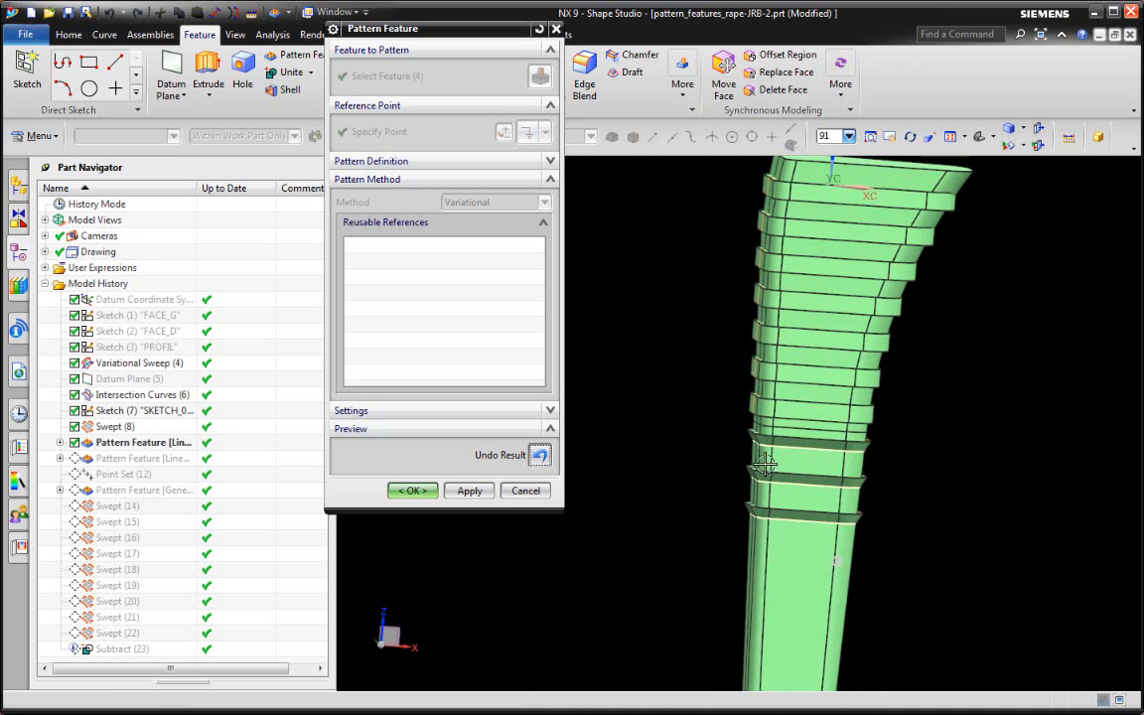
left_click(539, 454)
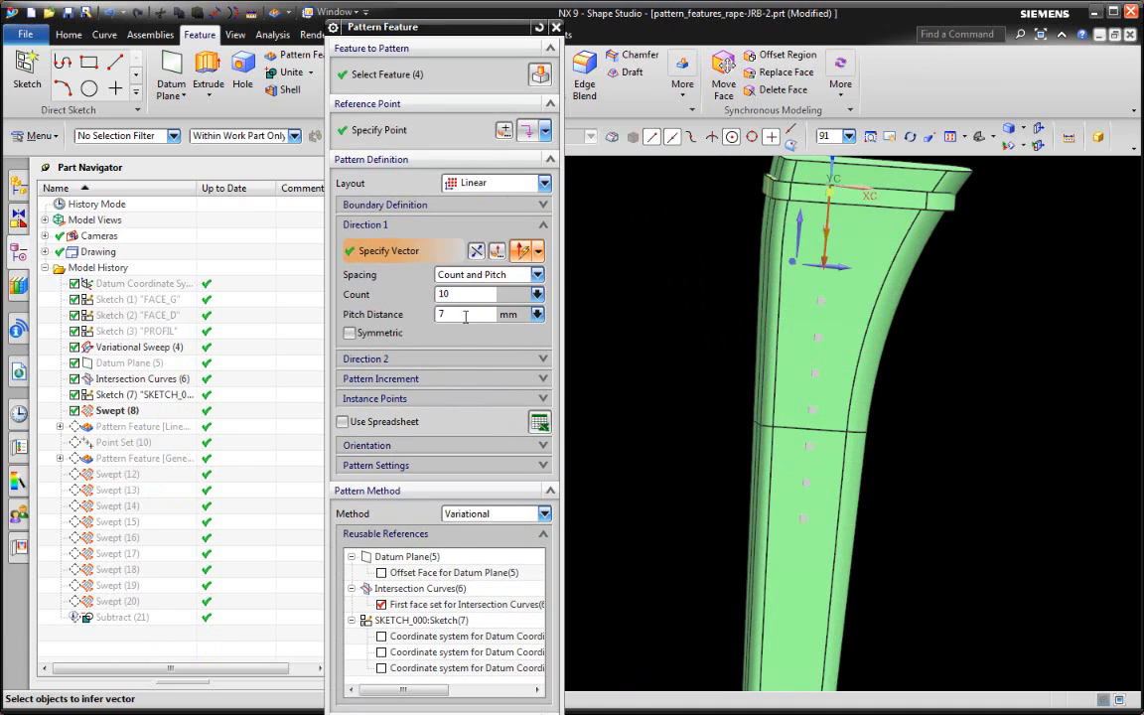
Step: Reduce the pattern's pitch distance to 5 mm and show the result again
left_click(464, 316)
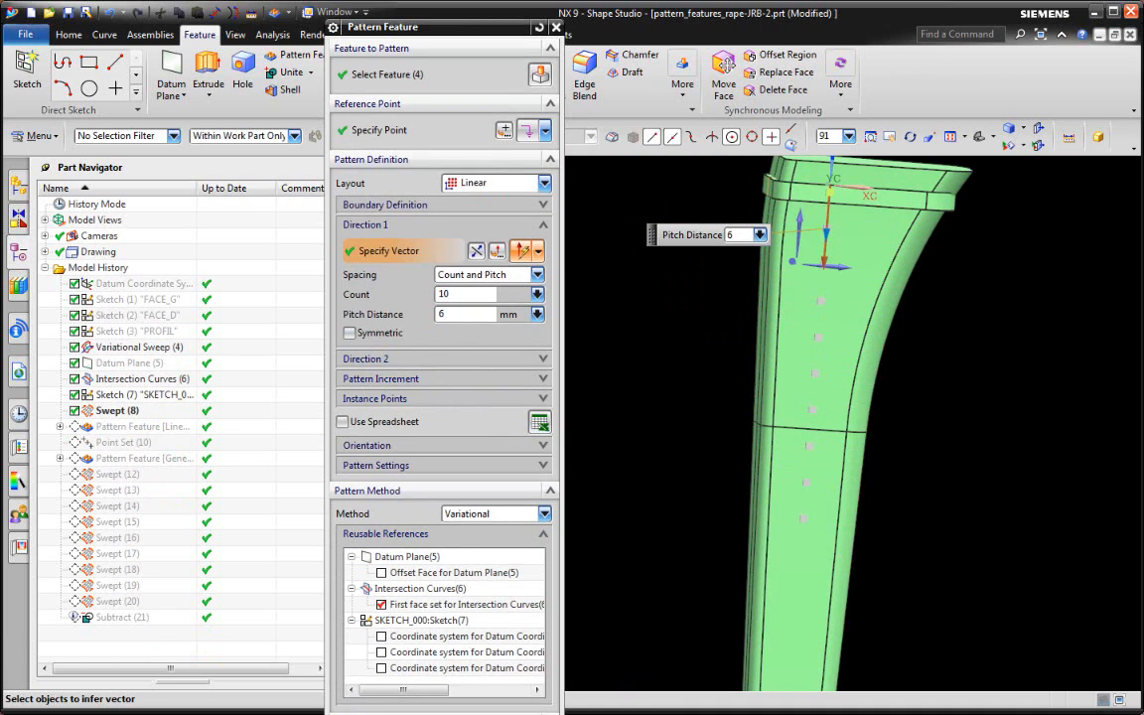
key("Return")
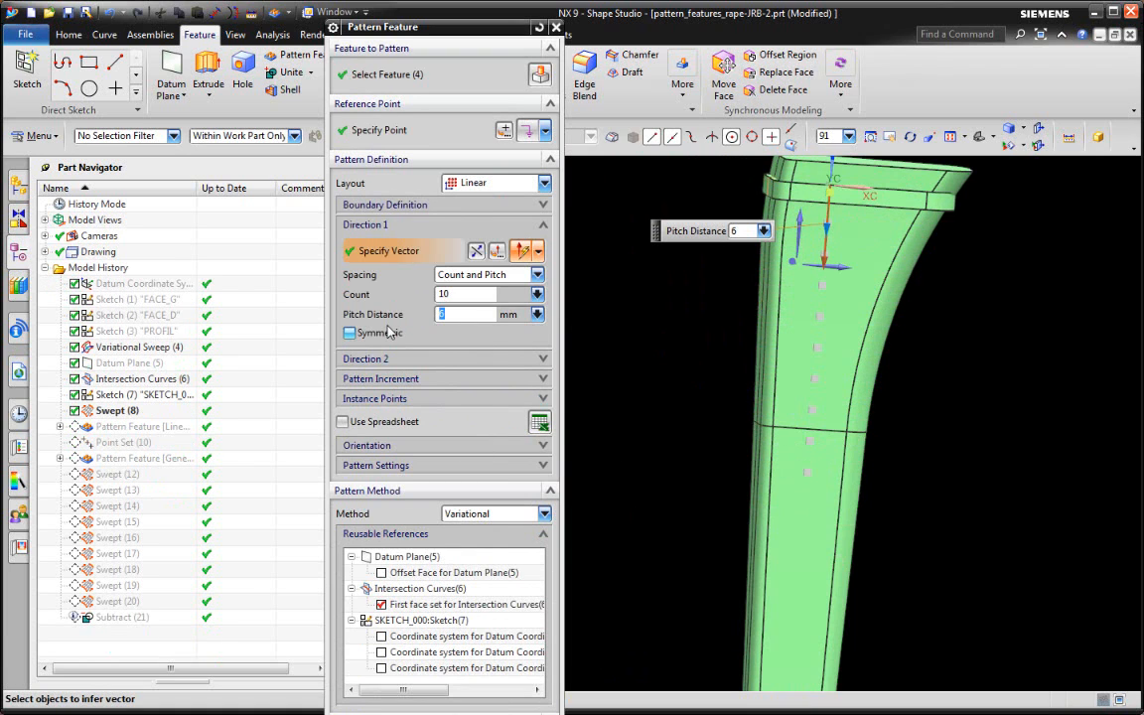
left_click(534, 713)
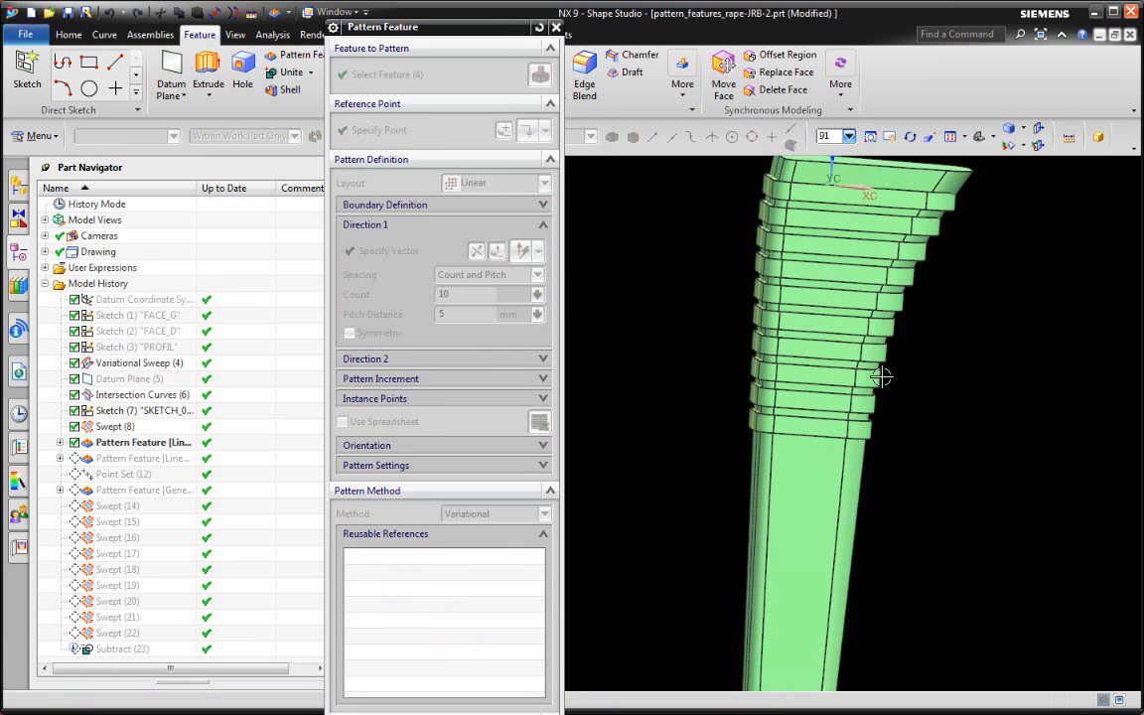
Step: Examine the previewed groove instances all around the handle, checking how they follow its tapering and curved faces
mouse_move(843, 491)
middle_mouse_down()
mouse_move(830, 478)
mouse_move(834, 506)
middle_mouse_up()
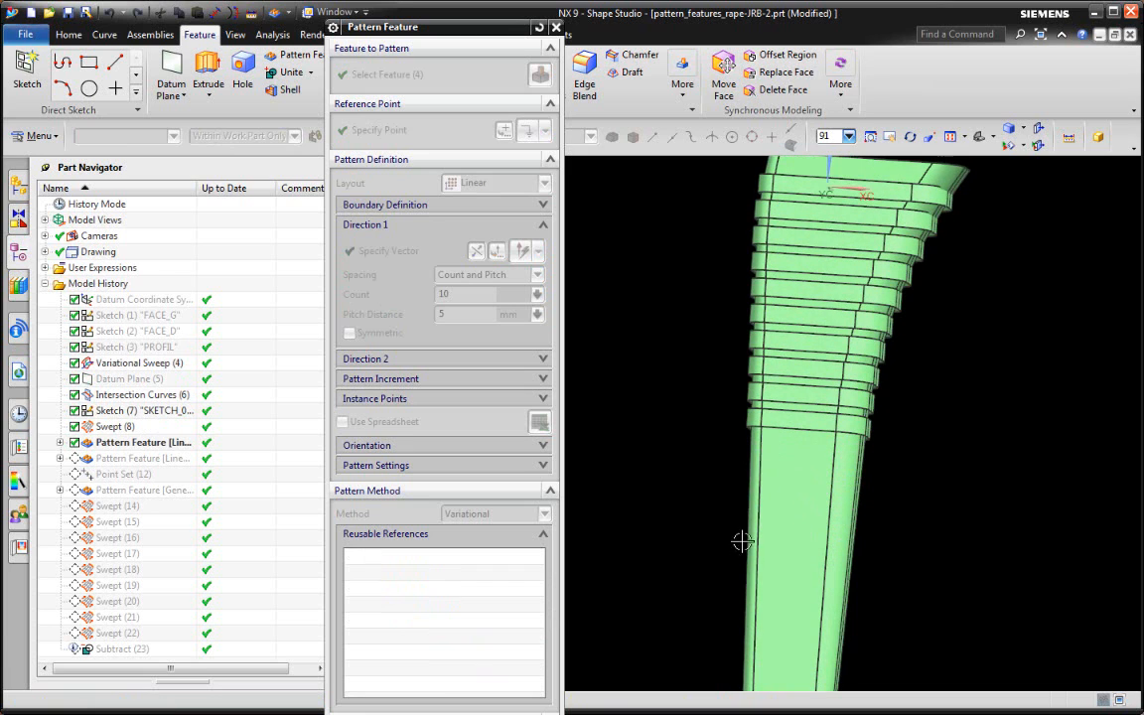
middle_click_drag(765, 438, 677, 257)
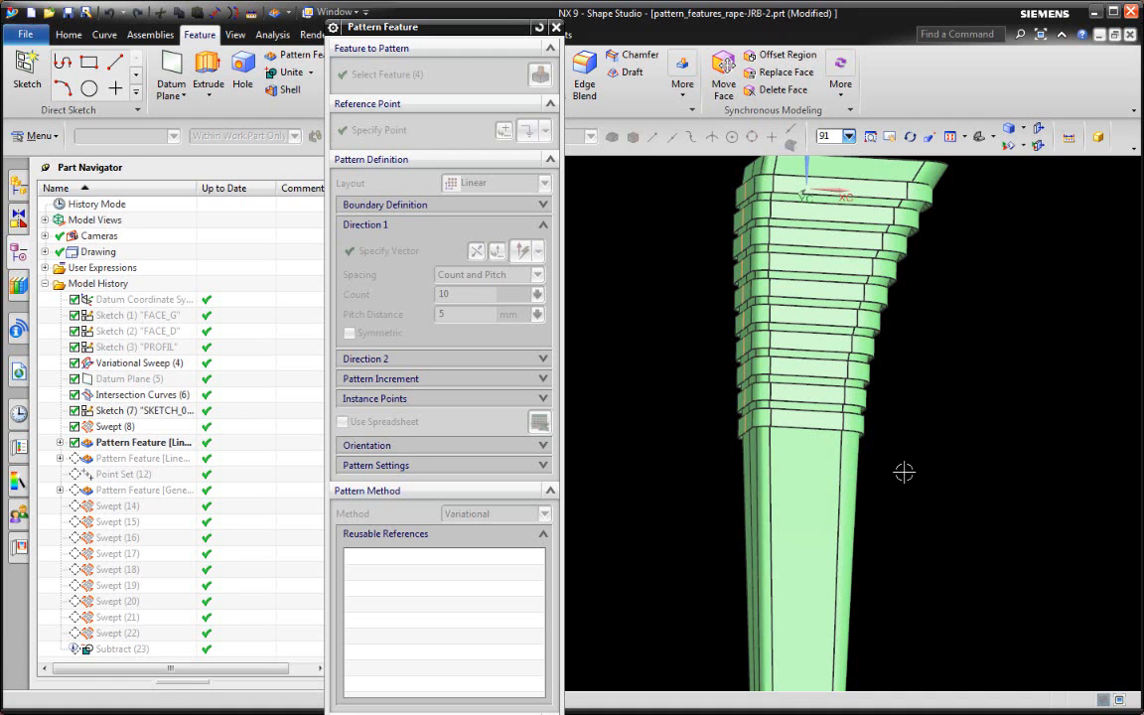
middle_click_drag(904, 473, 875, 451)
scroll(779, 366, "up", 3)
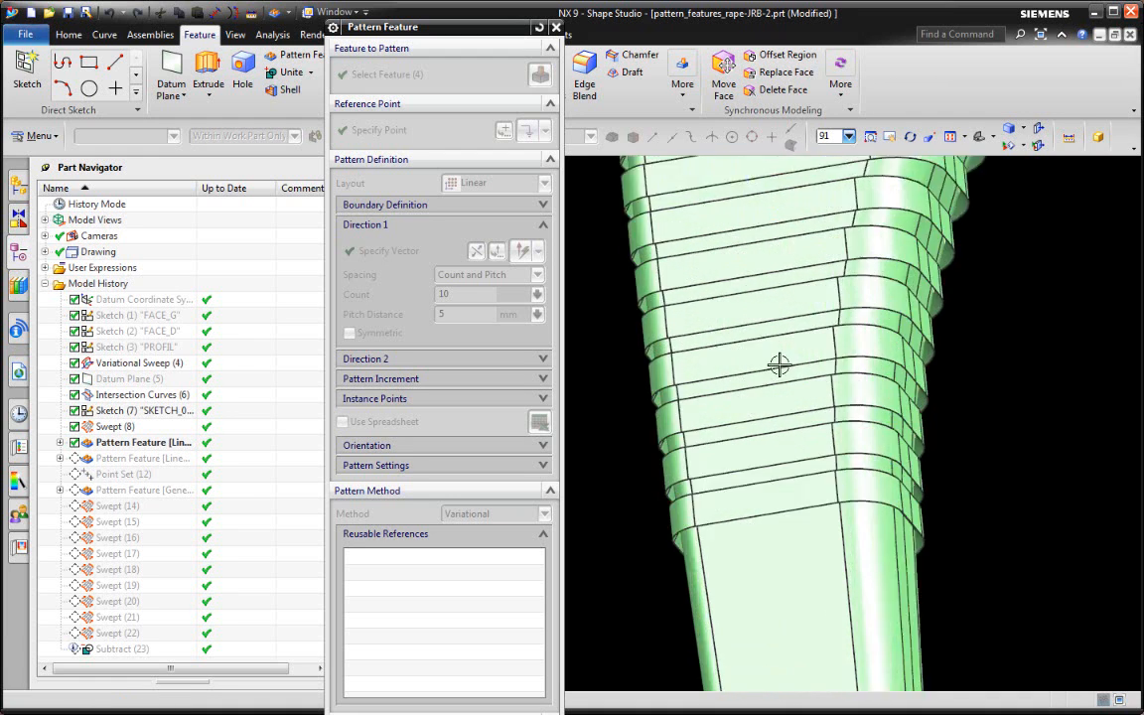
middle_click_drag(780, 365, 856, 365)
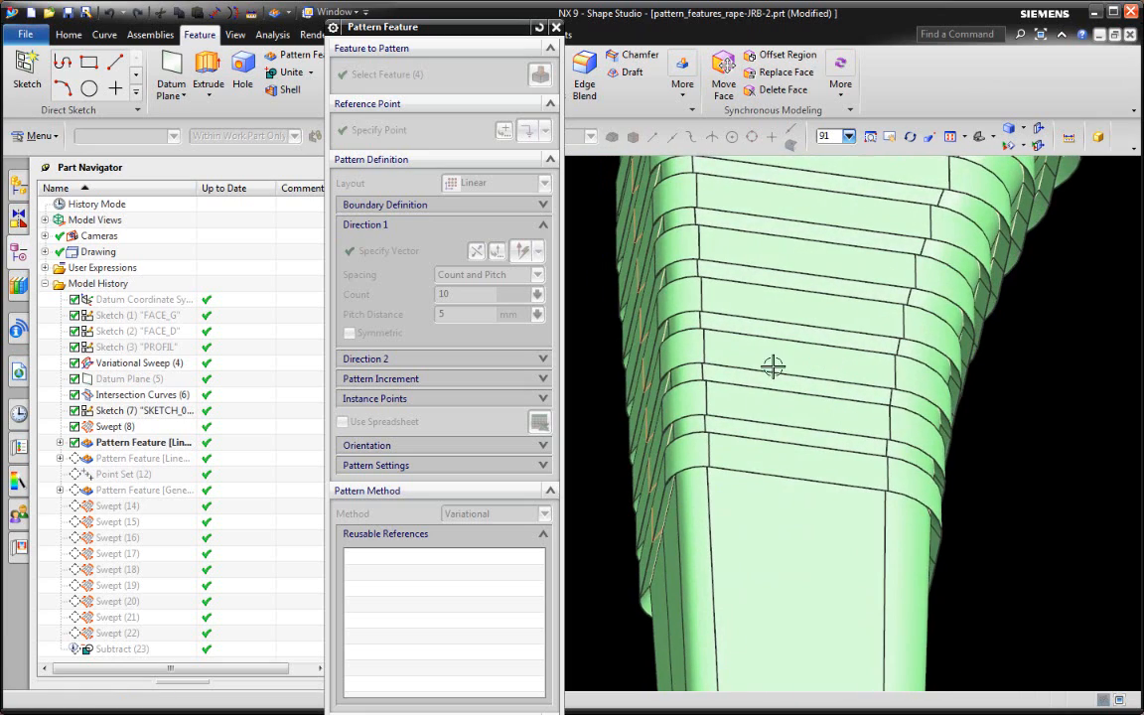
scroll(773, 366, "down", 3)
middle_click_drag(779, 381, 789, 392)
scroll(823, 338, "up", 3)
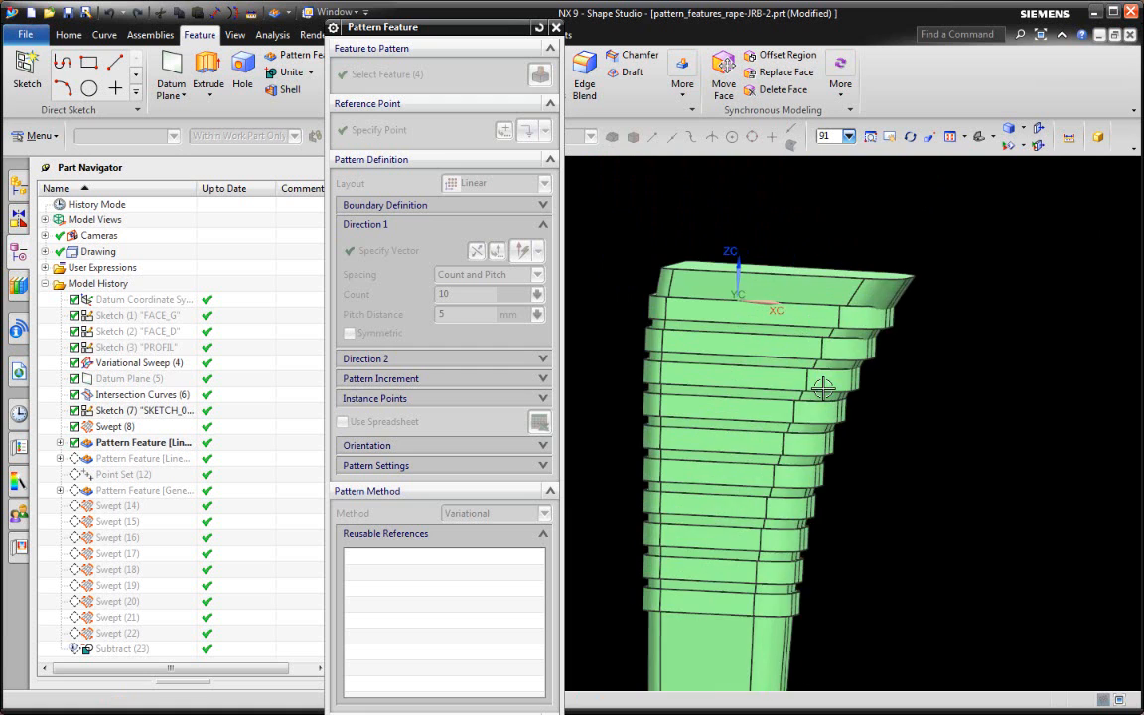
mouse_move(820, 368)
middle_mouse_down()
mouse_move(799, 388)
mouse_move(817, 380)
middle_mouse_up()
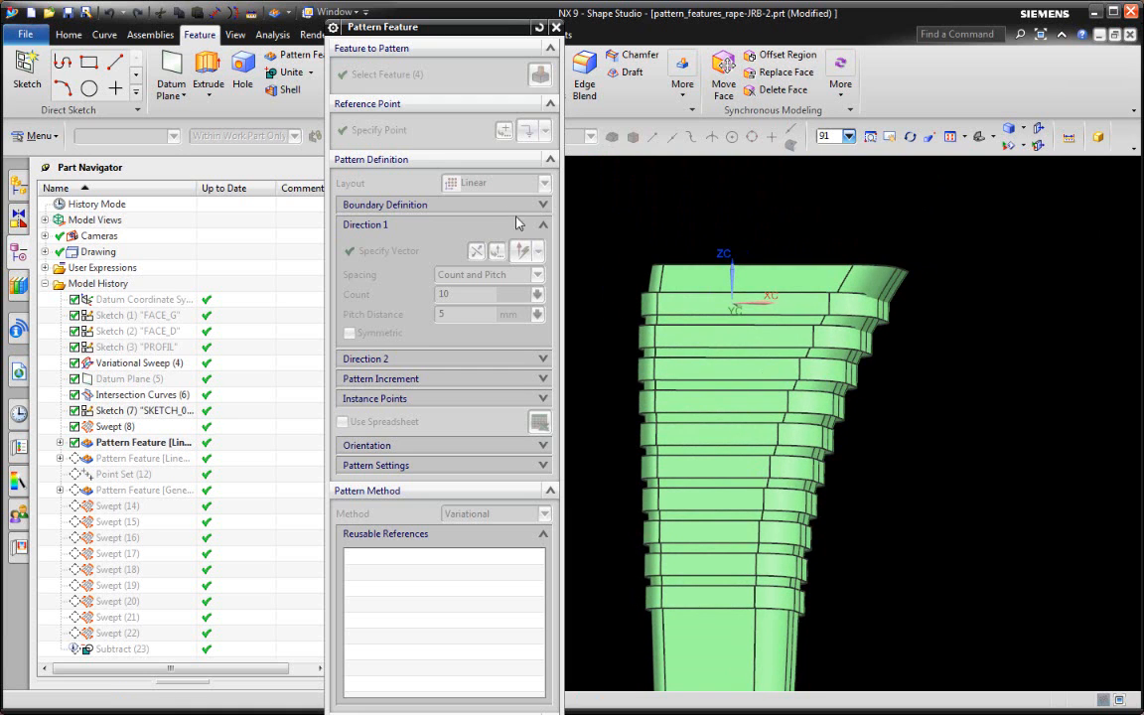
Step: Accept the linear groove pattern with the Variational method
left_click(359, 104)
left_click(407, 48)
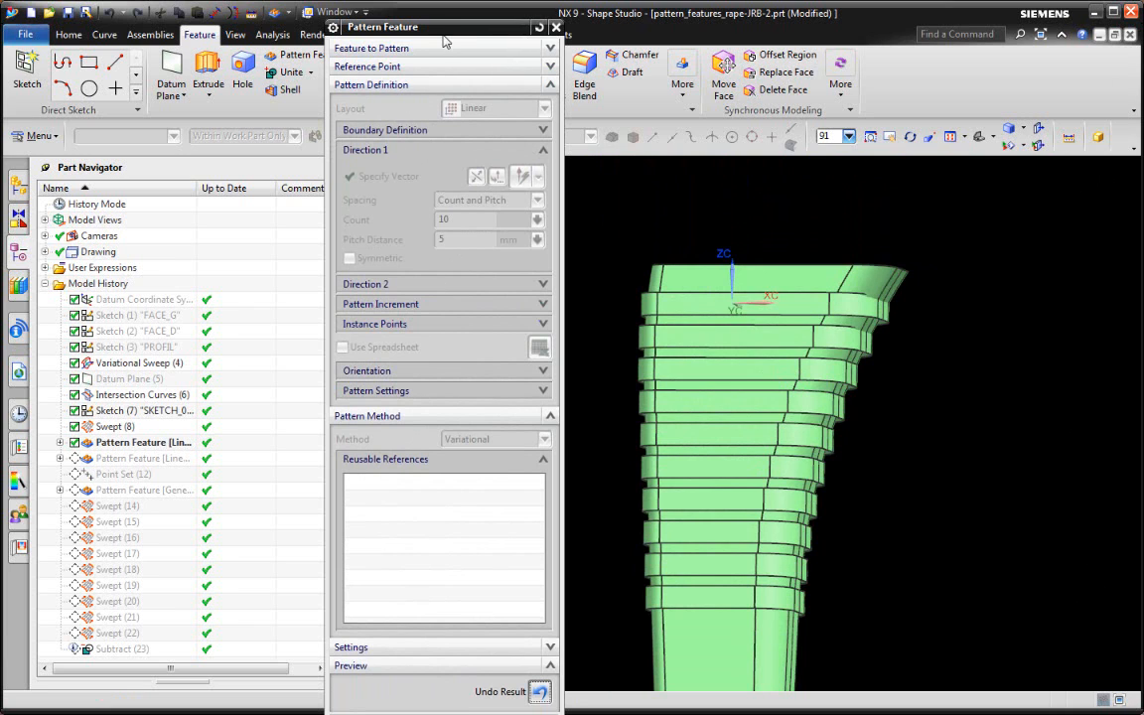
left_click_drag(442, 35, 427, 19)
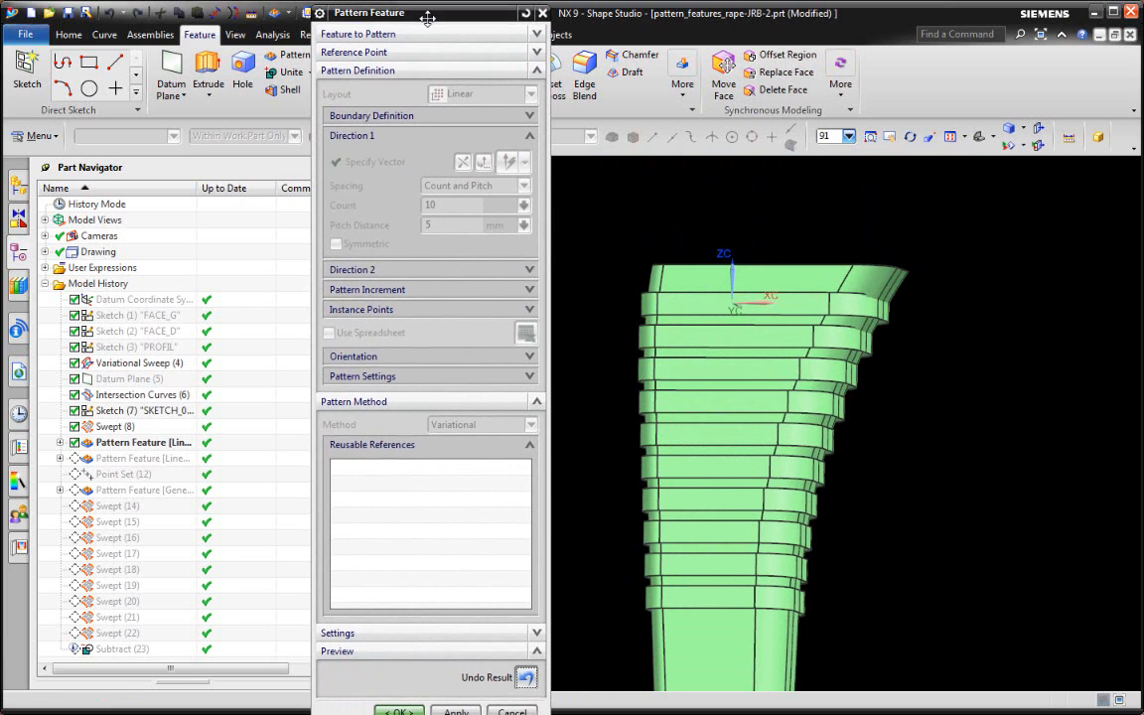
left_click(364, 405)
left_click(364, 405)
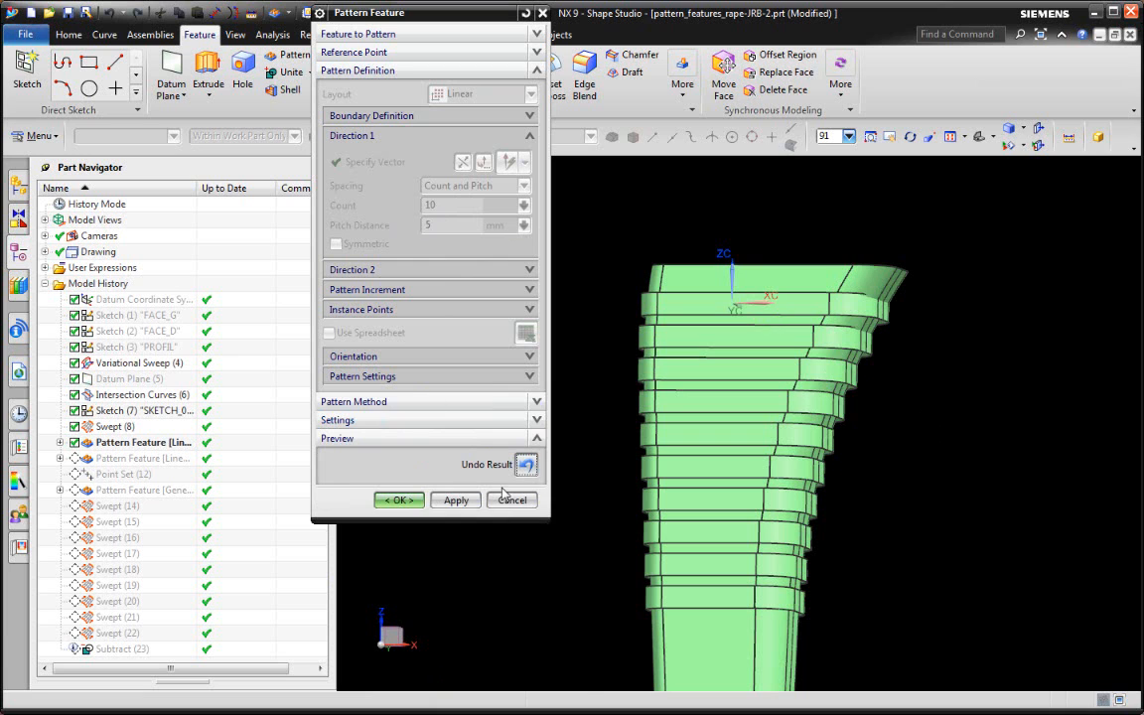
left_click(400, 501)
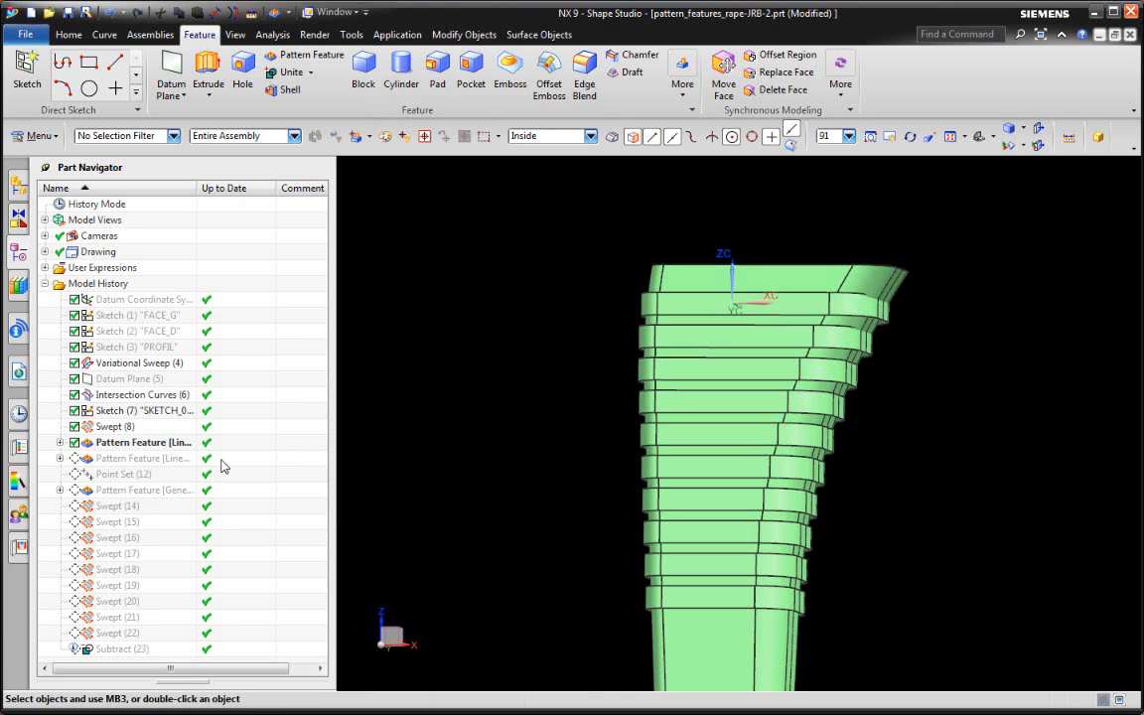
Step: Inspect the patterned grooves up close and highlight Variational Sweep (4) to distinguish the handle body from the swept bodies
middle_click_drag(399, 415, 439, 407)
scroll(797, 563, "up", 3)
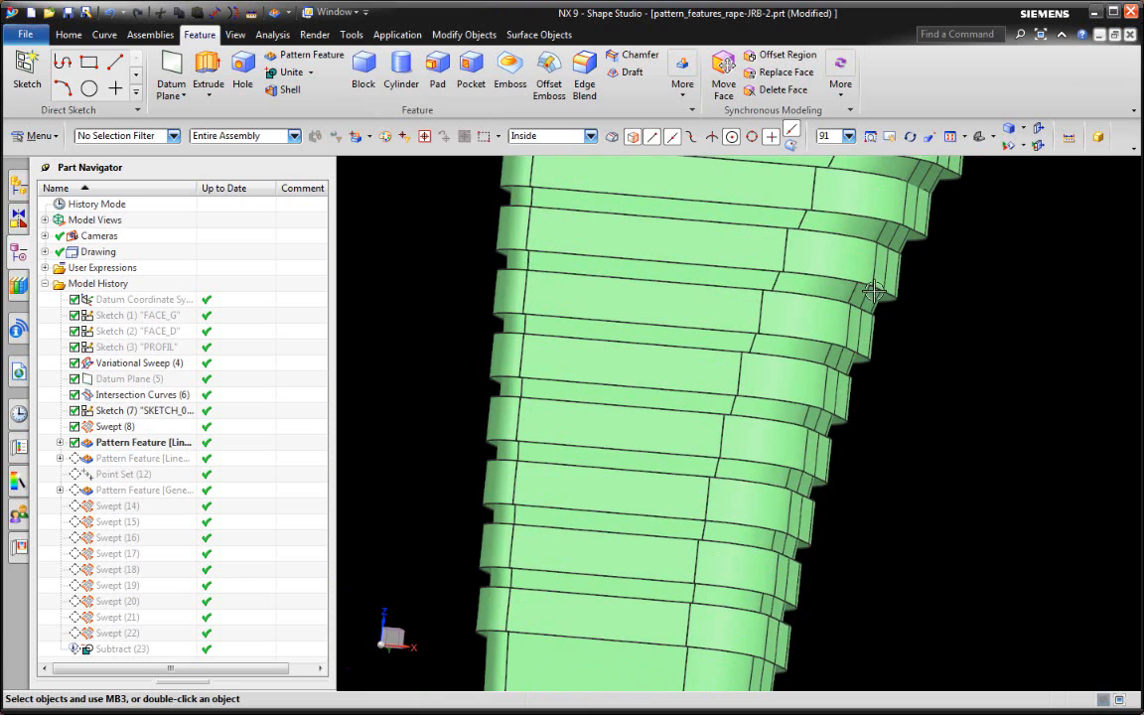
scroll(878, 339, "down", 3)
middle_click_drag(912, 301, 938, 288)
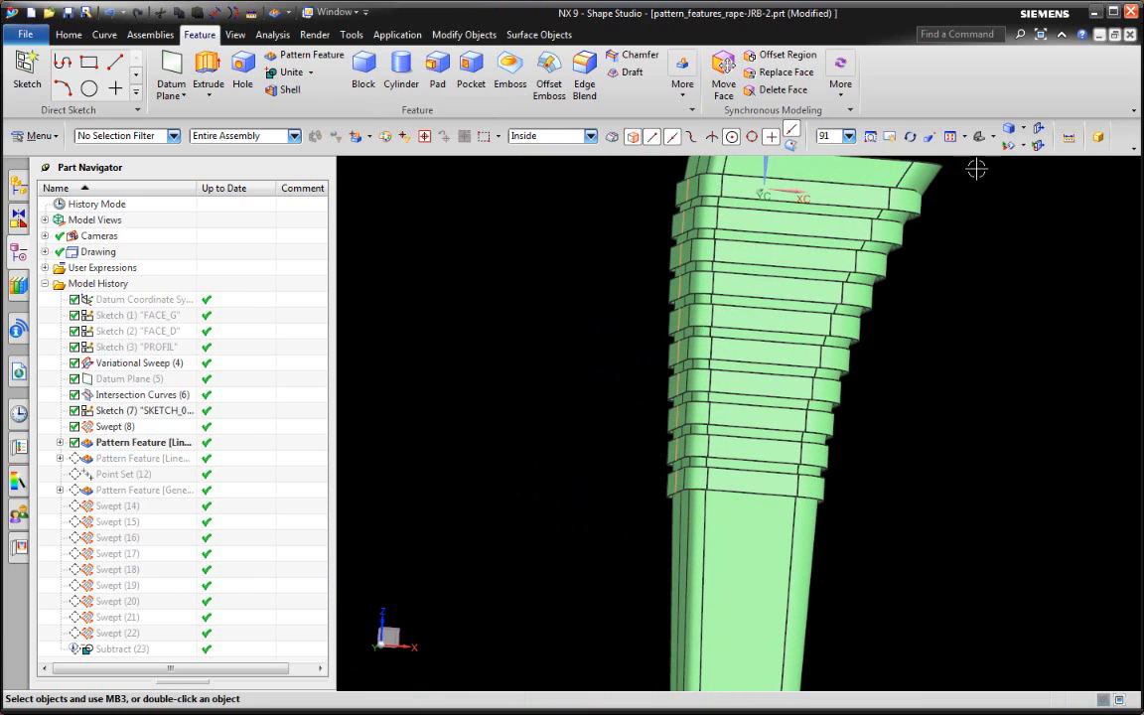
left_click(139, 362)
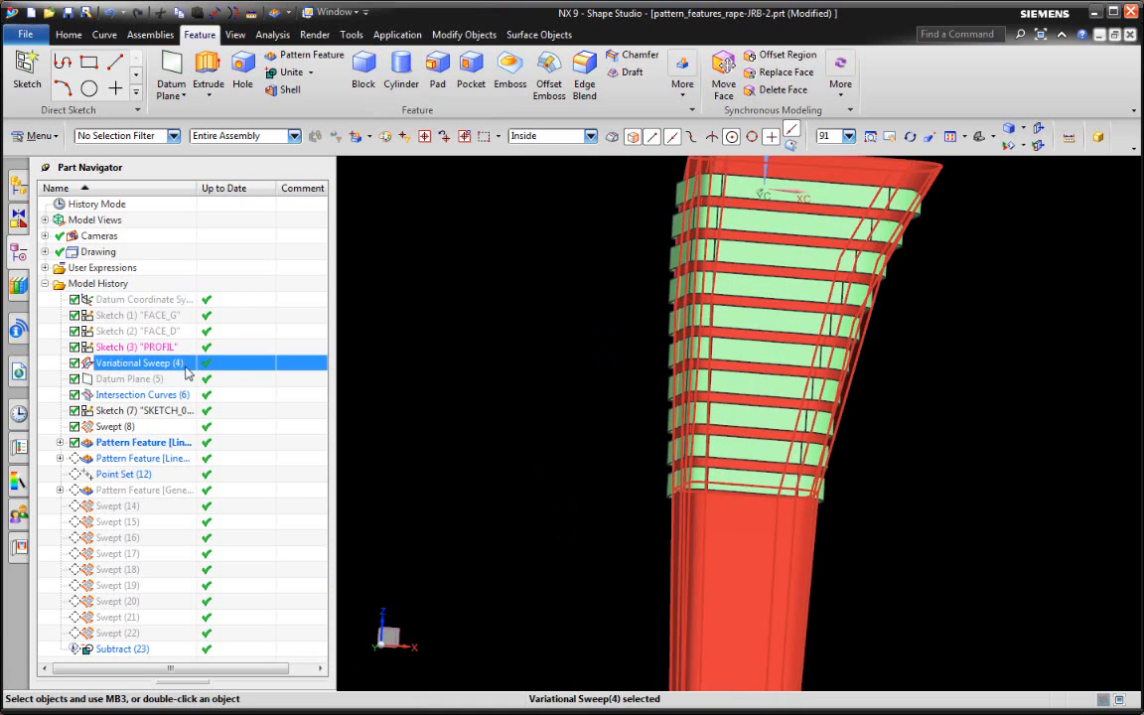
key("Escape")
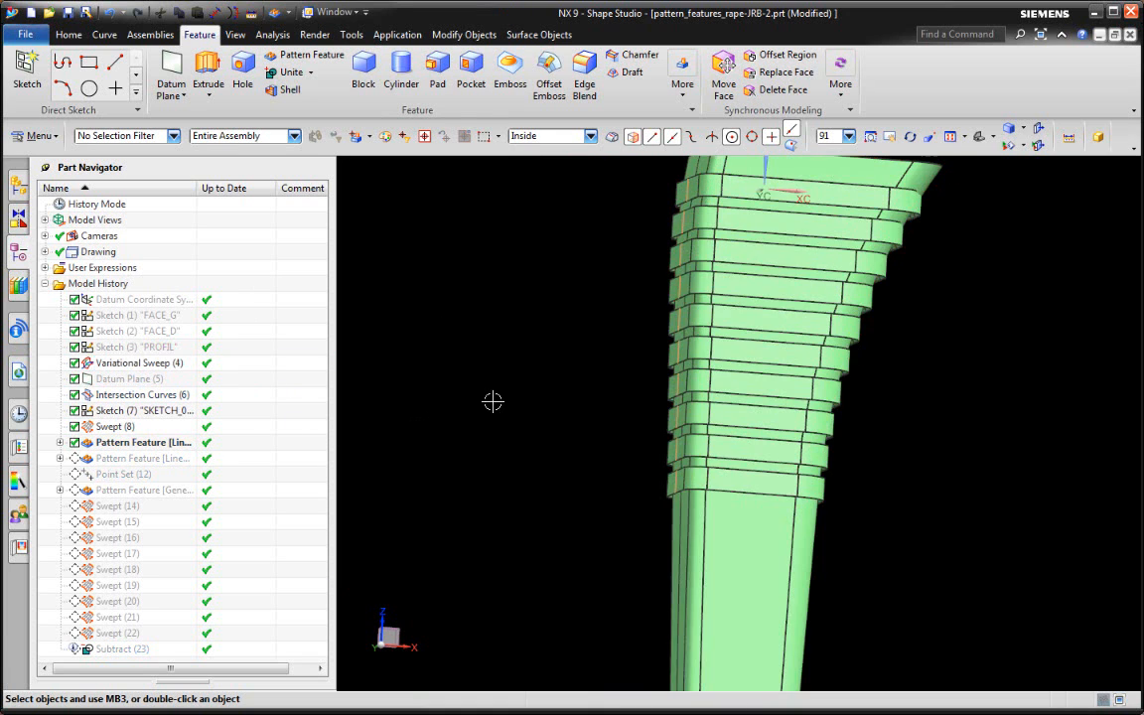
middle_click_drag(493, 401, 447, 403)
Step: Subtract all ten swept groove bodies from the handle's Variational Sweep body, keeping neither the target nor the tool bodies
left_click(311, 74)
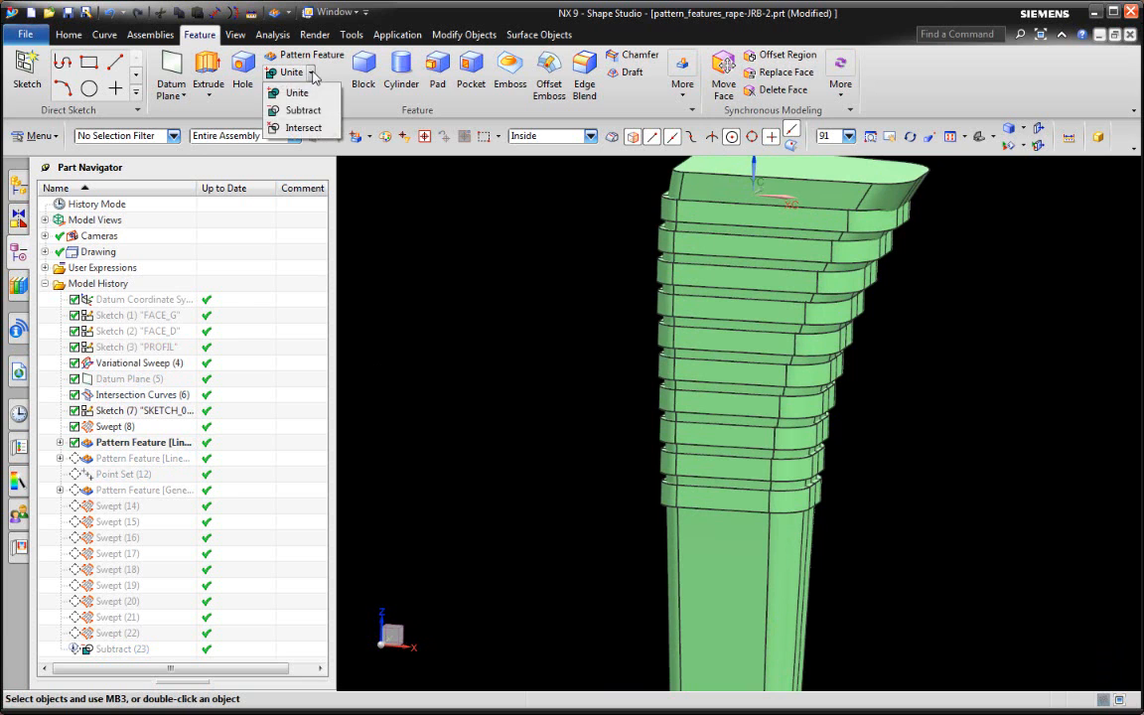
left_click(288, 114)
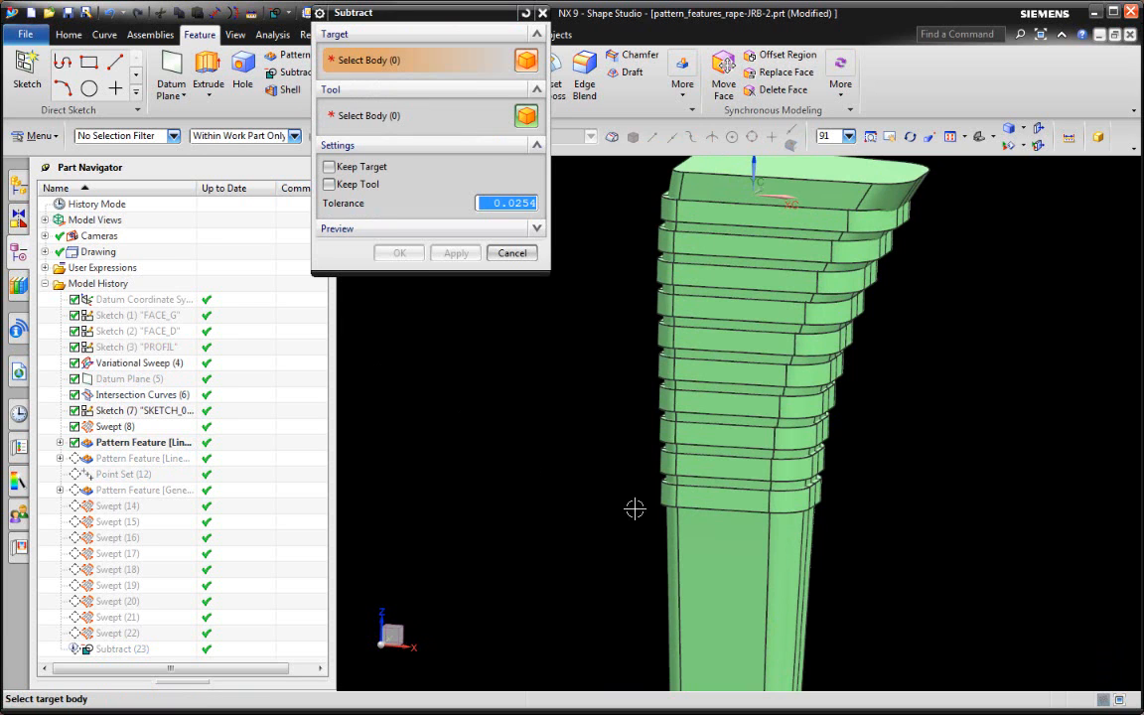
left_click(753, 603)
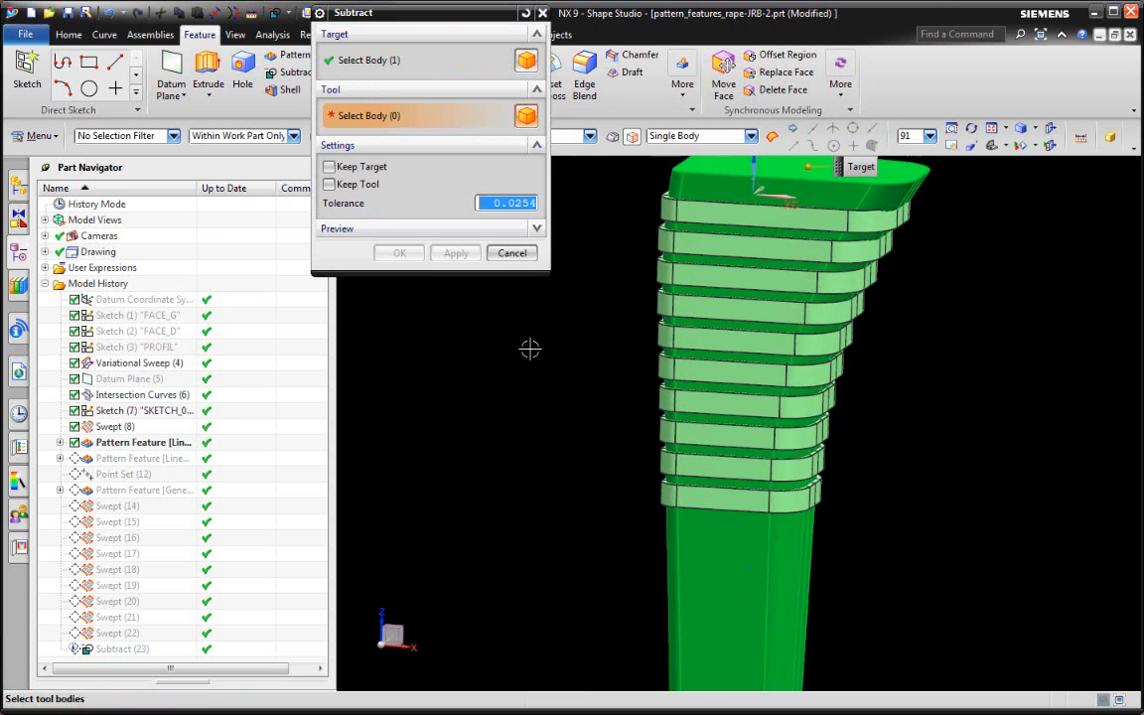
left_click(779, 213)
left_click(781, 244)
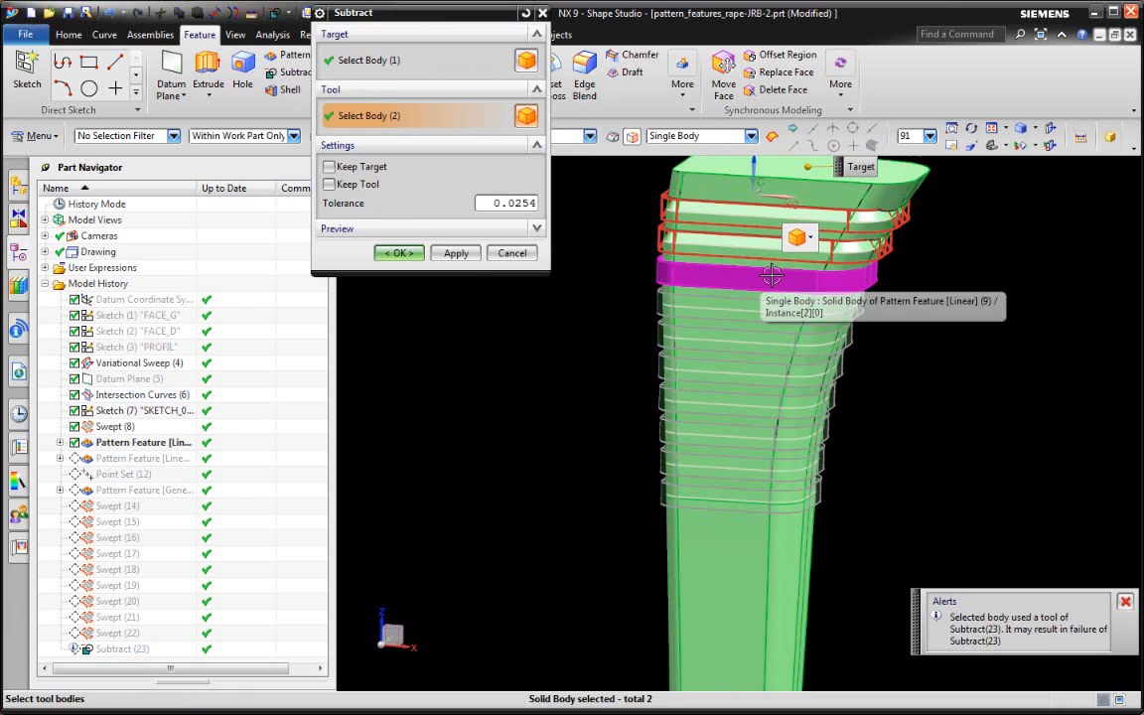
left_click(770, 270)
left_click(764, 327)
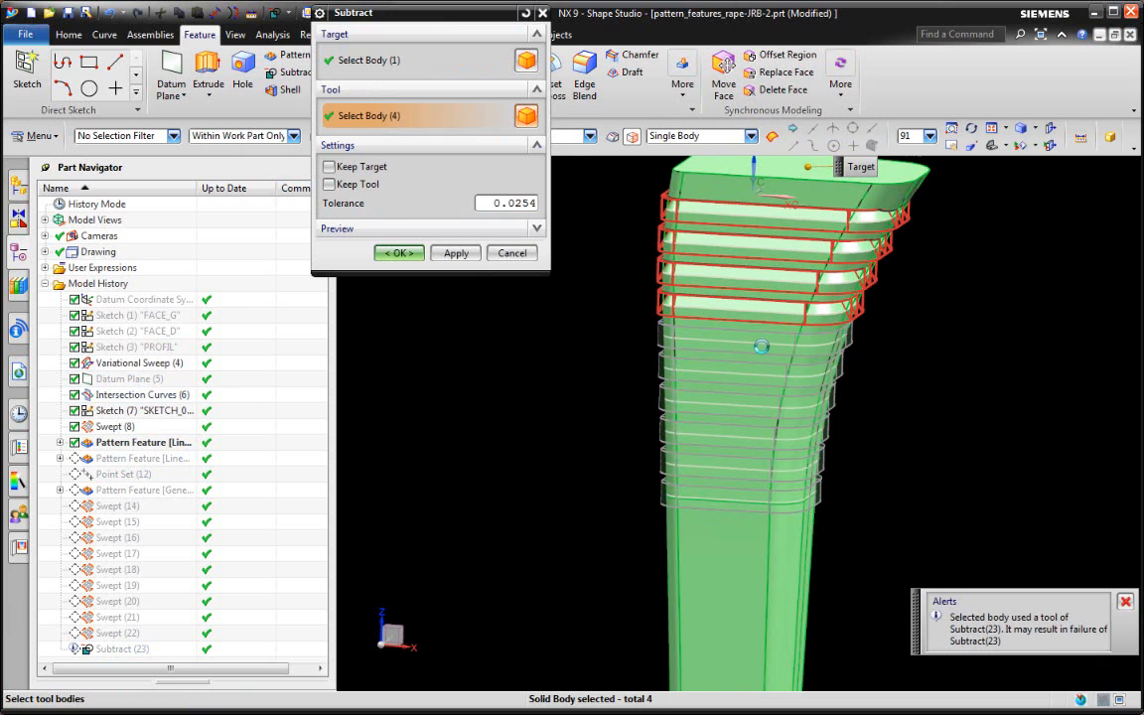
left_click(761, 380)
left_click(758, 403)
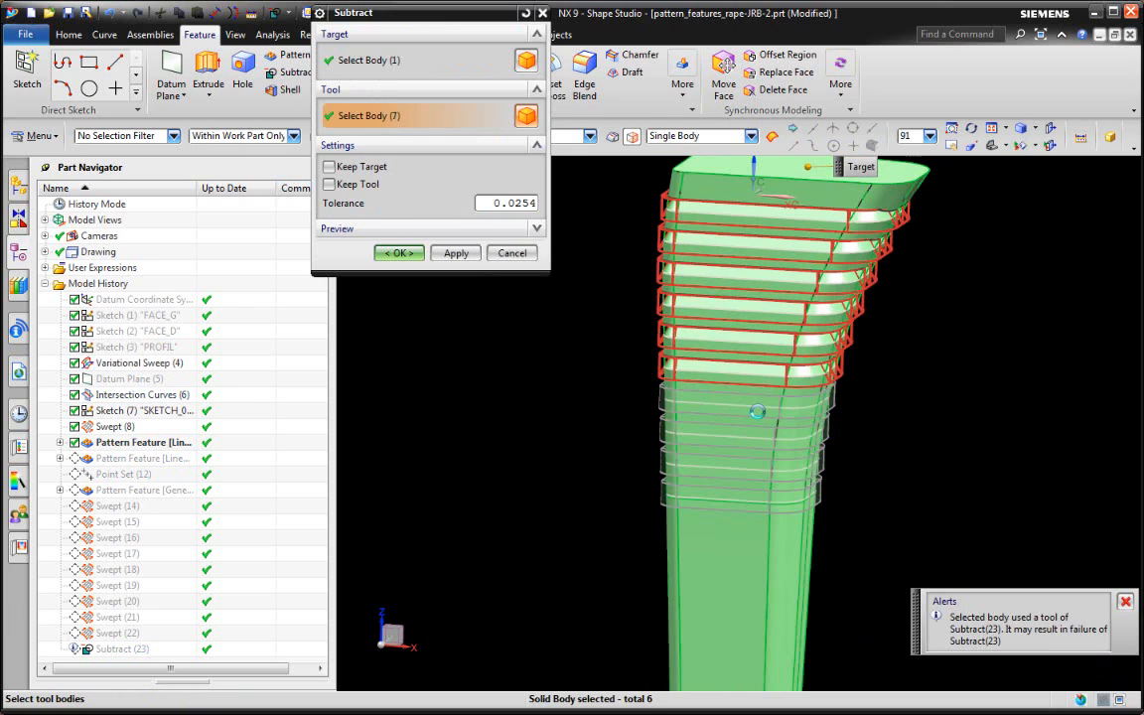
left_click(758, 434)
left_click(752, 471)
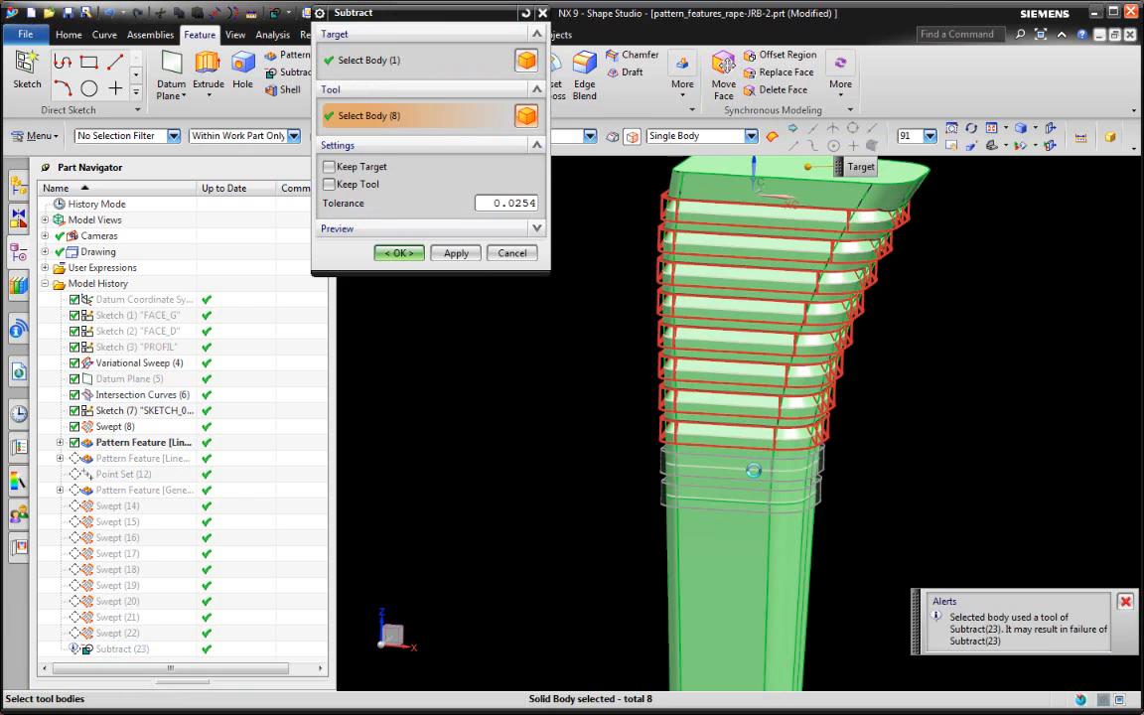
left_click(752, 496)
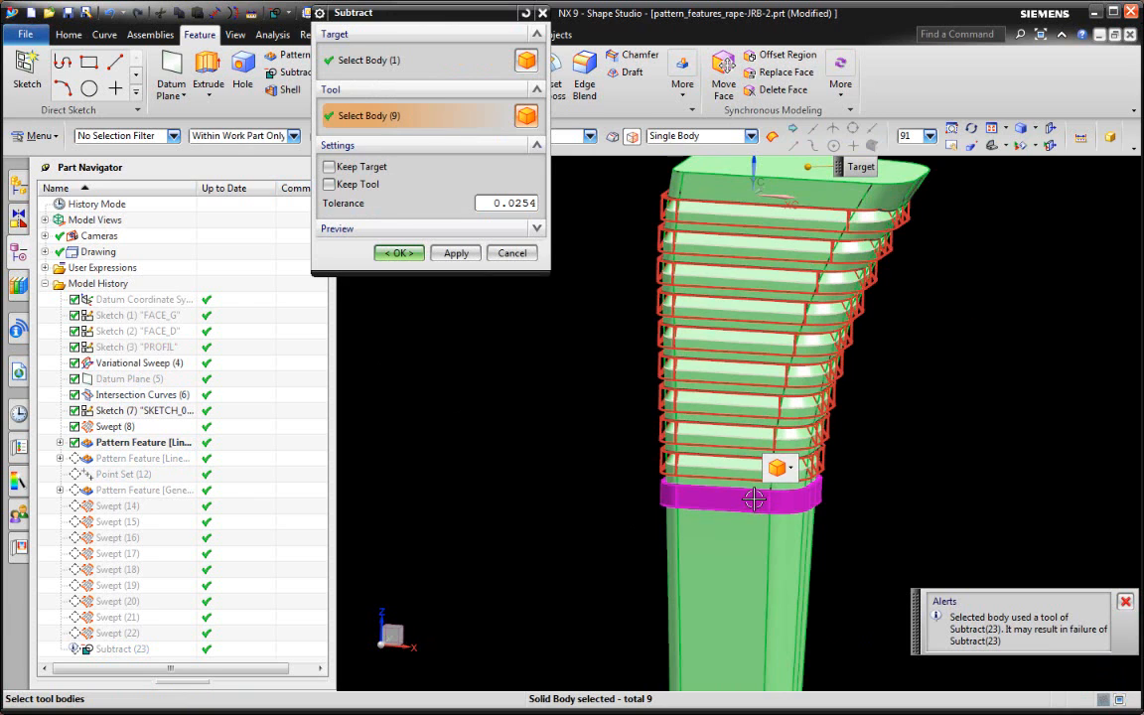
left_click(400, 253)
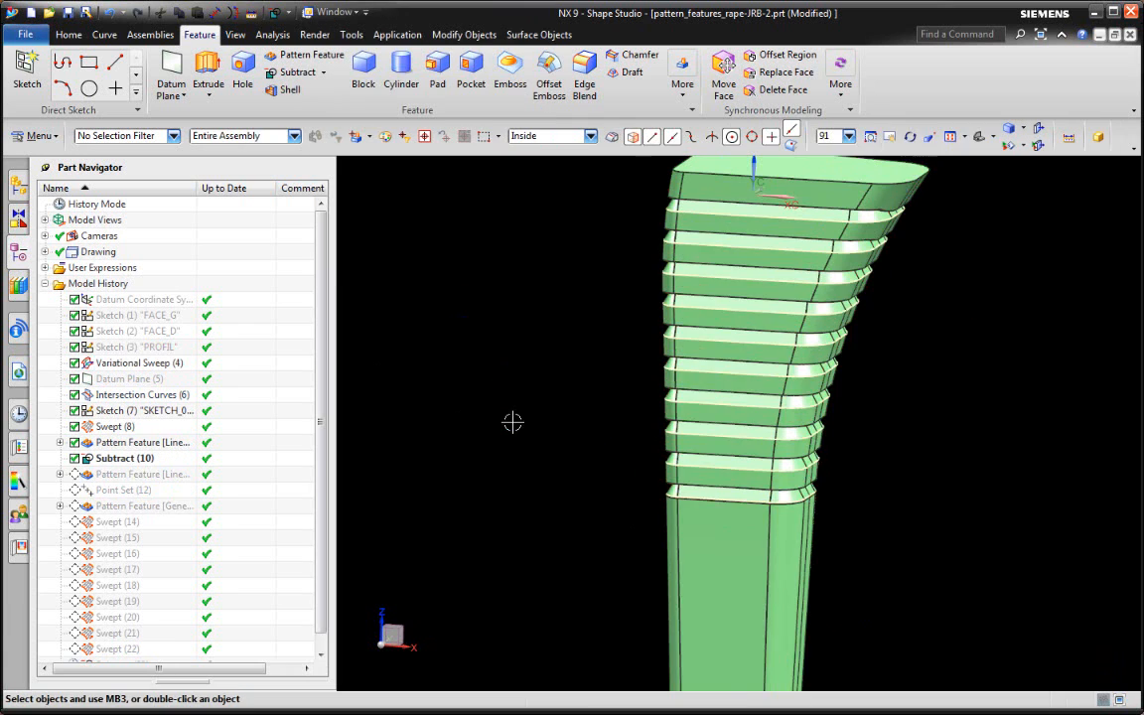
Step: Examine the cut grooves up close and from several angles, checking how they follow the handle's tapering and curved faces
middle_click_drag(510, 421, 669, 316)
scroll(552, 408, "down", 3)
scroll(672, 318, "up", 5)
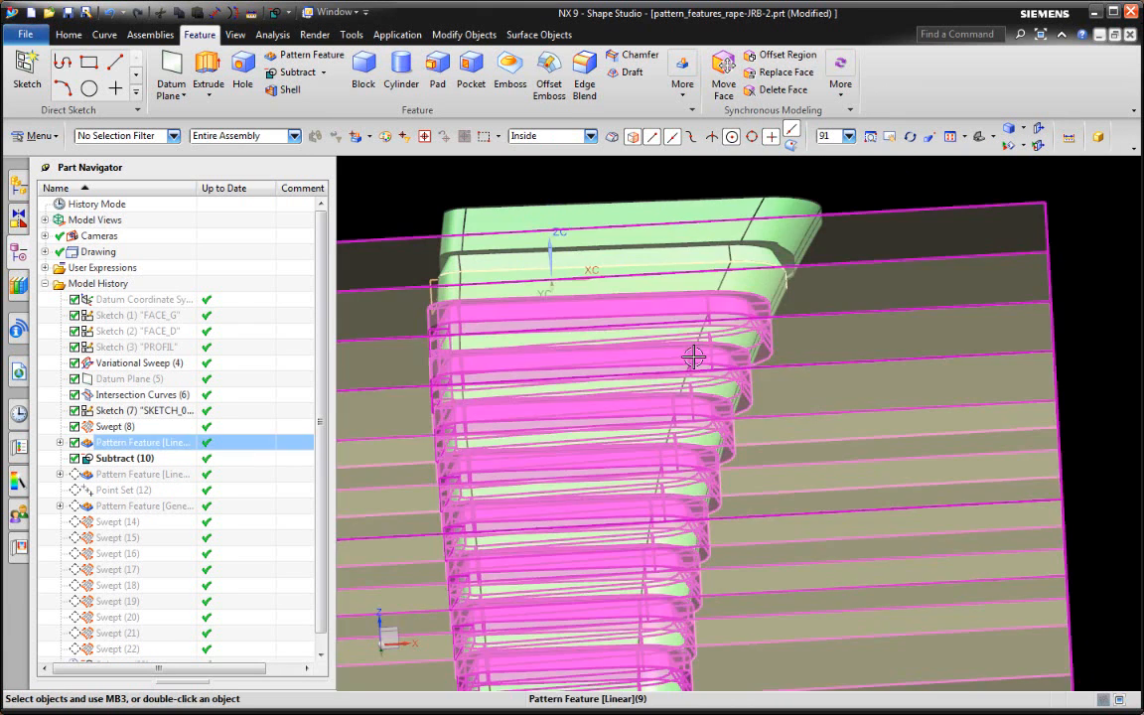
scroll(119, 483, "down", 1)
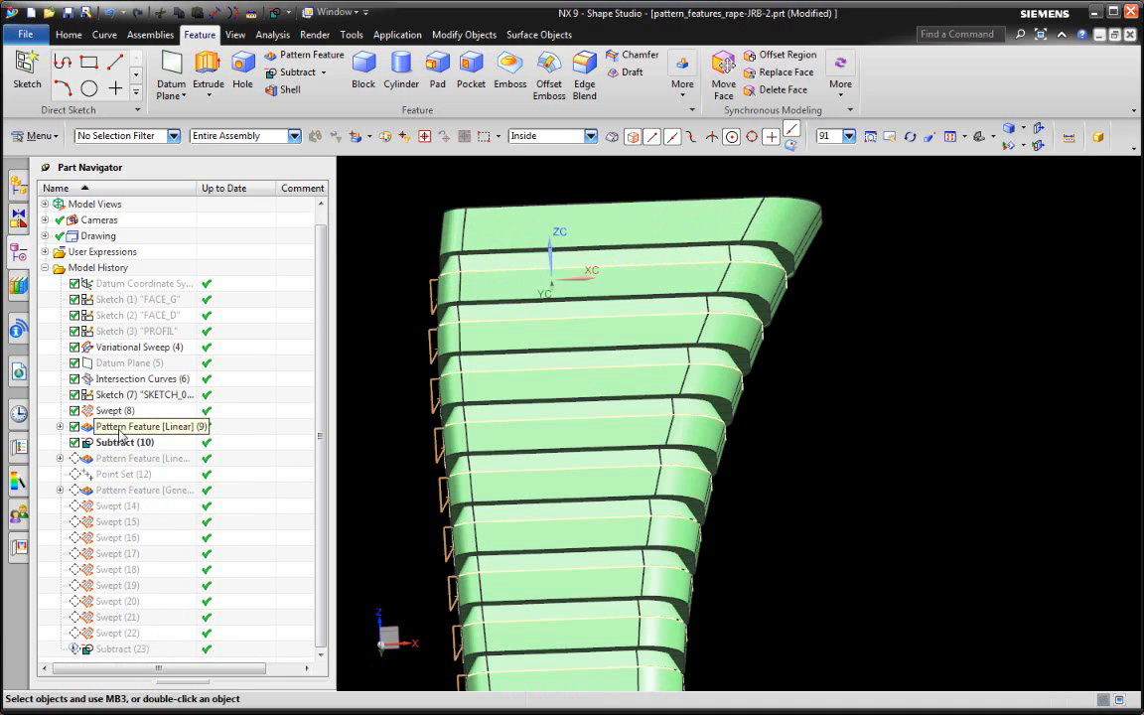
middle_click_drag(605, 414, 799, 467)
scroll(745, 295, "up", 3)
scroll(544, 493, "up", 3)
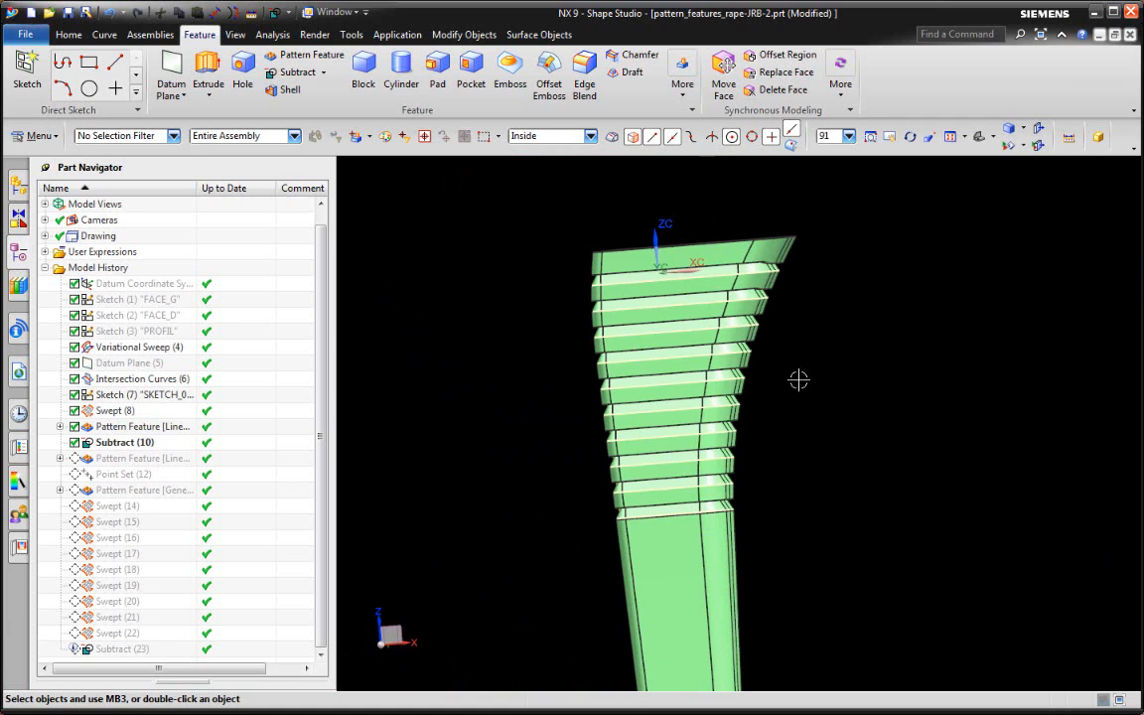
middle_click_drag(798, 380, 783, 427)
scroll(782, 294, "up", 3)
middle_click_drag(755, 308, 898, 314)
scroll(899, 314, "down", 2)
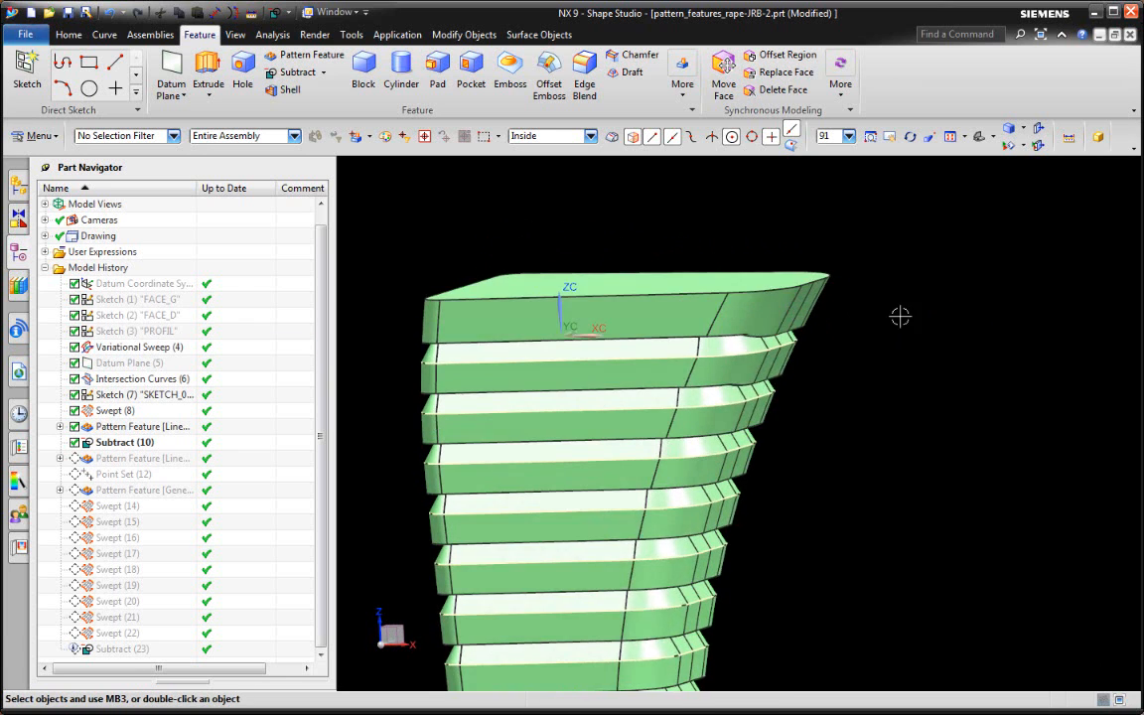